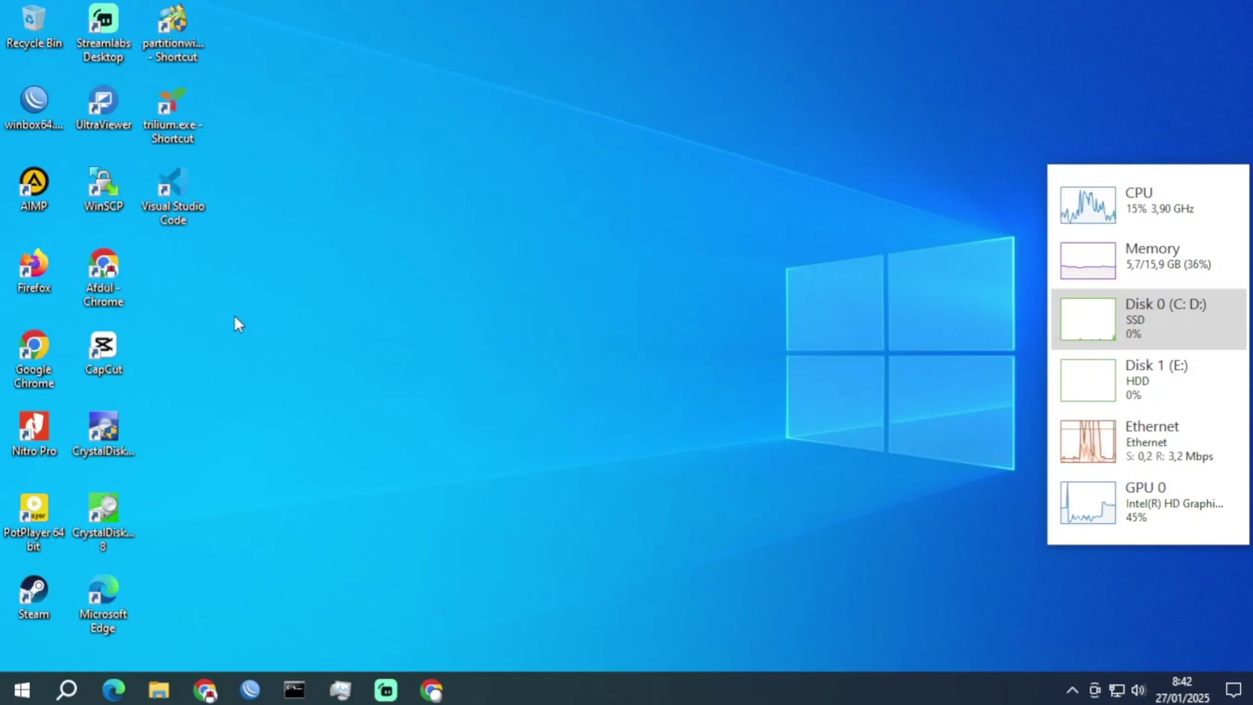
Switch to WinBox and view the router's interface list.
click(248, 689)
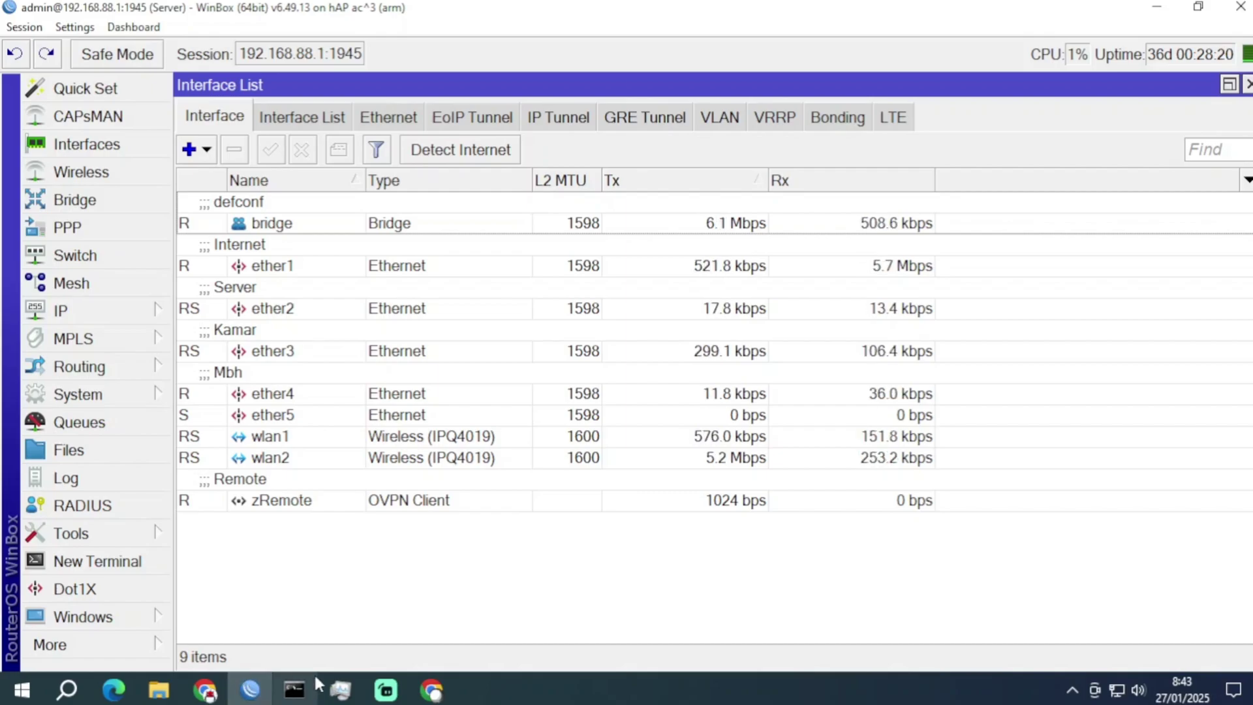
mouse_move(307, 686)
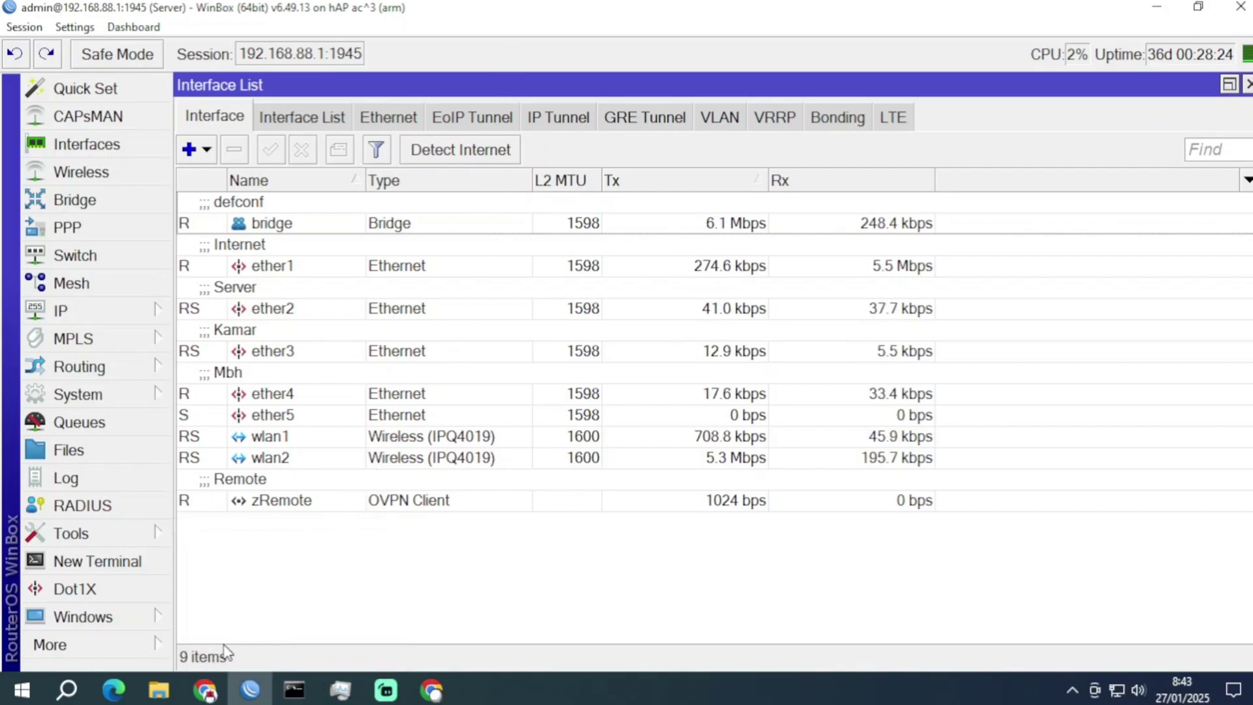
Switch to Chrome and search Google for "mik rb 951" in the empty new tab.
click(205, 690)
click(491, 16)
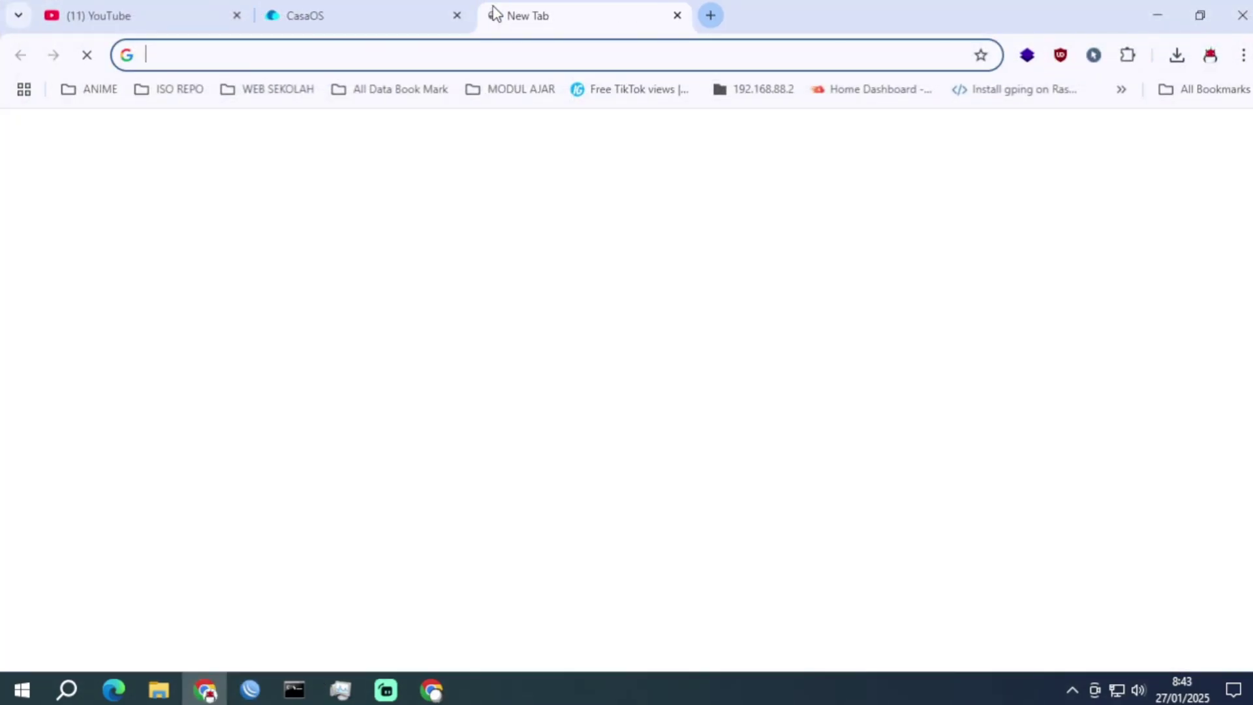
text(mik)
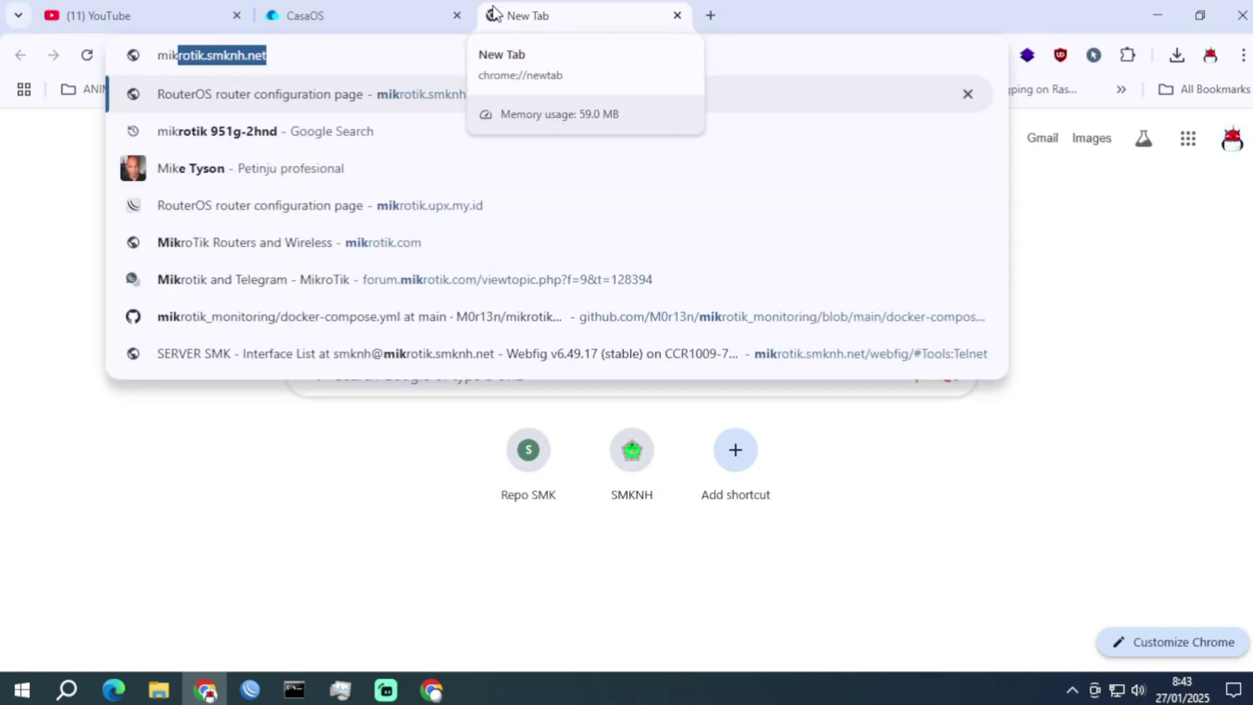
text(*/.0/)
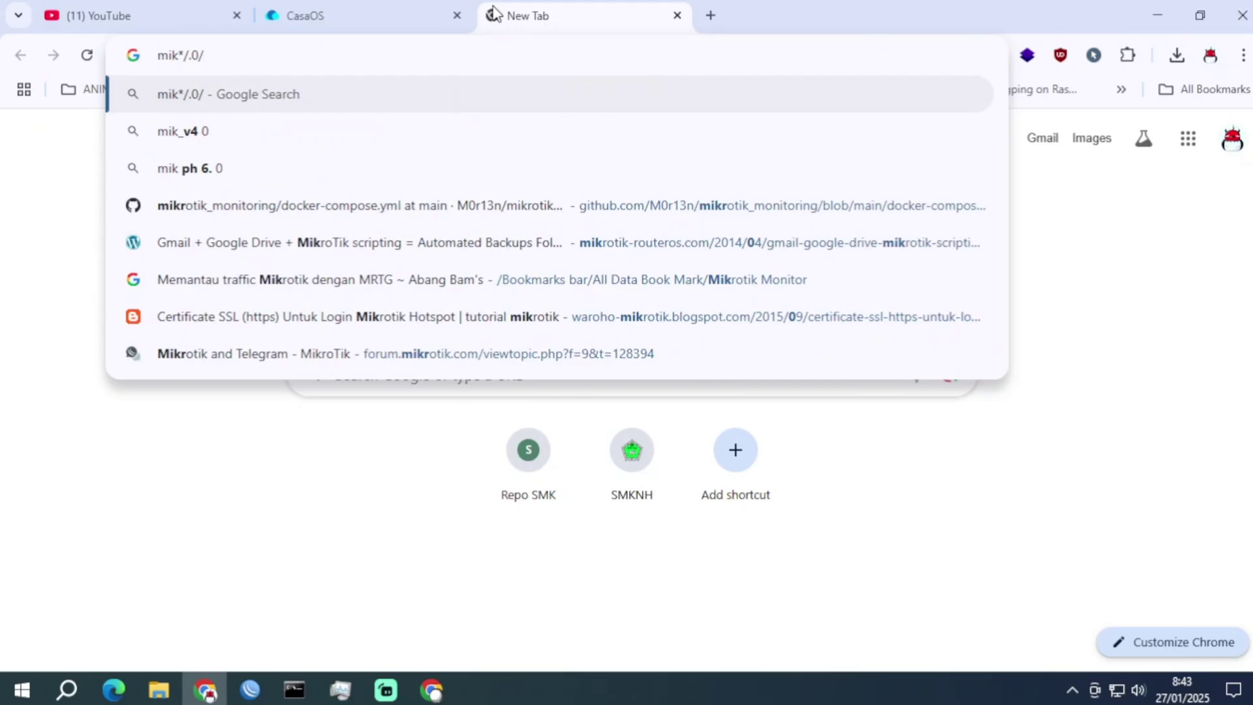
key(BackSpace)
key(BackSpace)
key(BackSpace)
key(BackSpace)
key(BackSpace)
key(BackSpace)
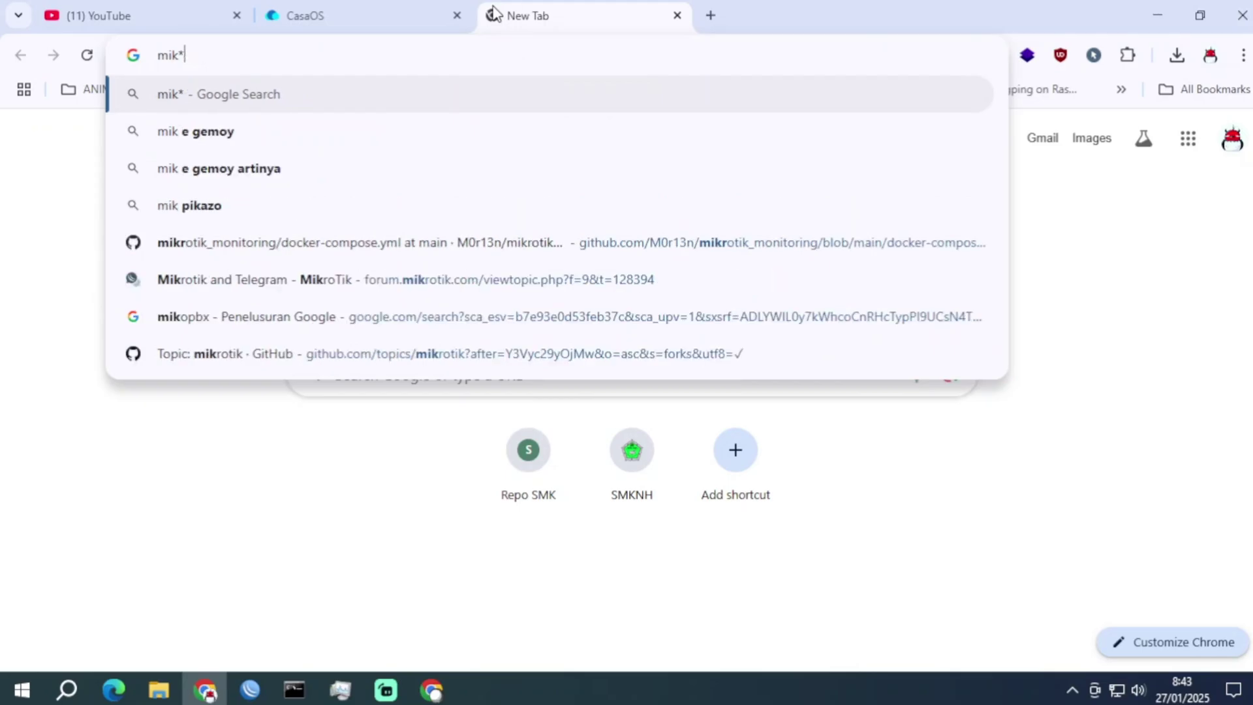
text(k rb )
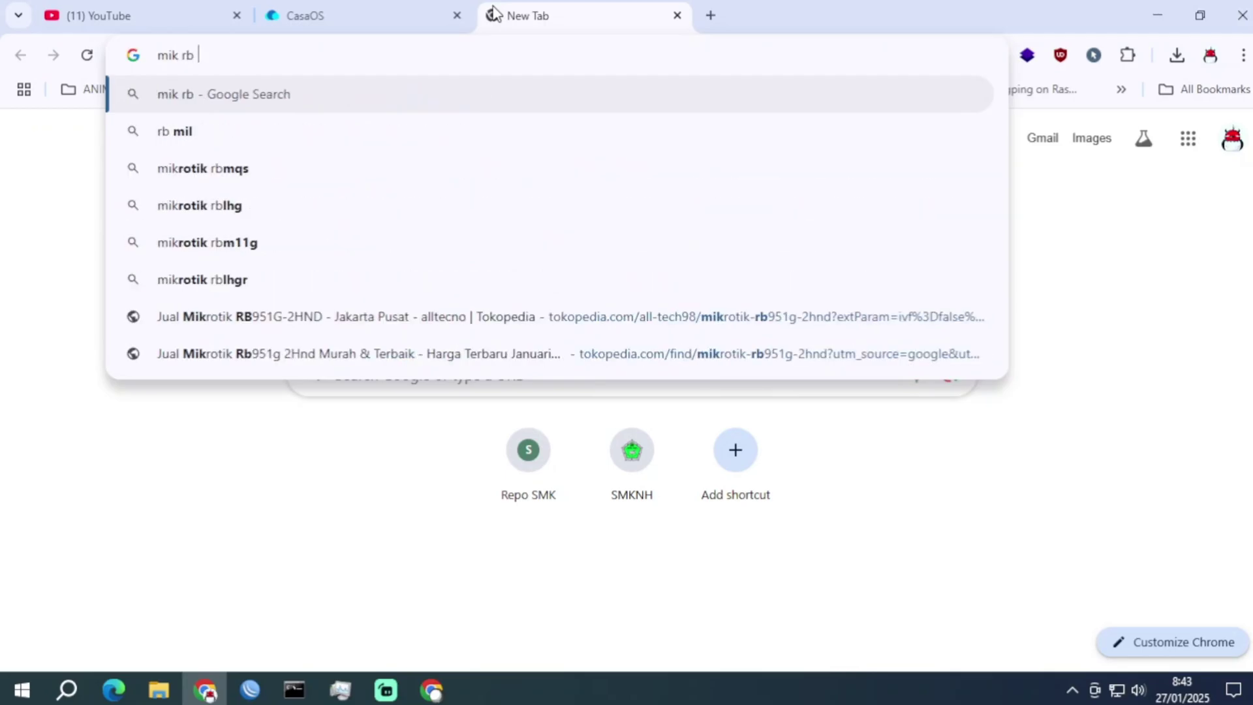
text(951)
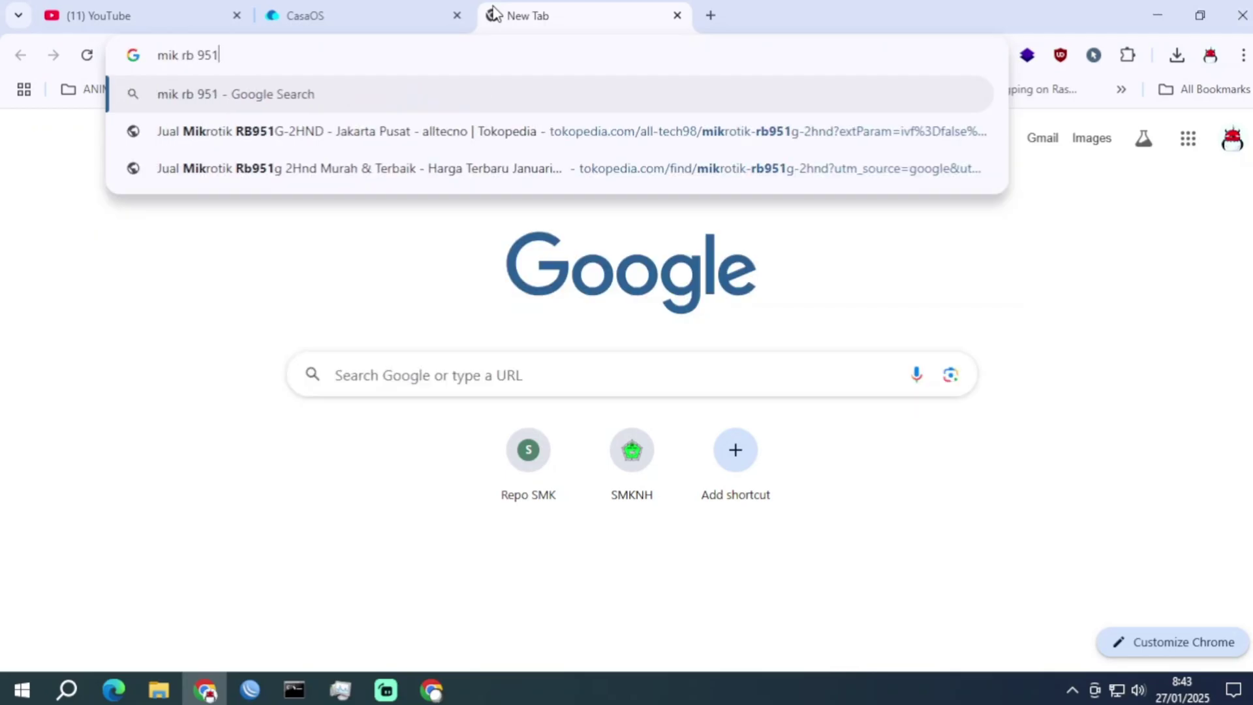
key(Return)
Open Citraweb's RB951Ui-2HND result in a new tab and review the product description and specification table.
right_click(334, 305)
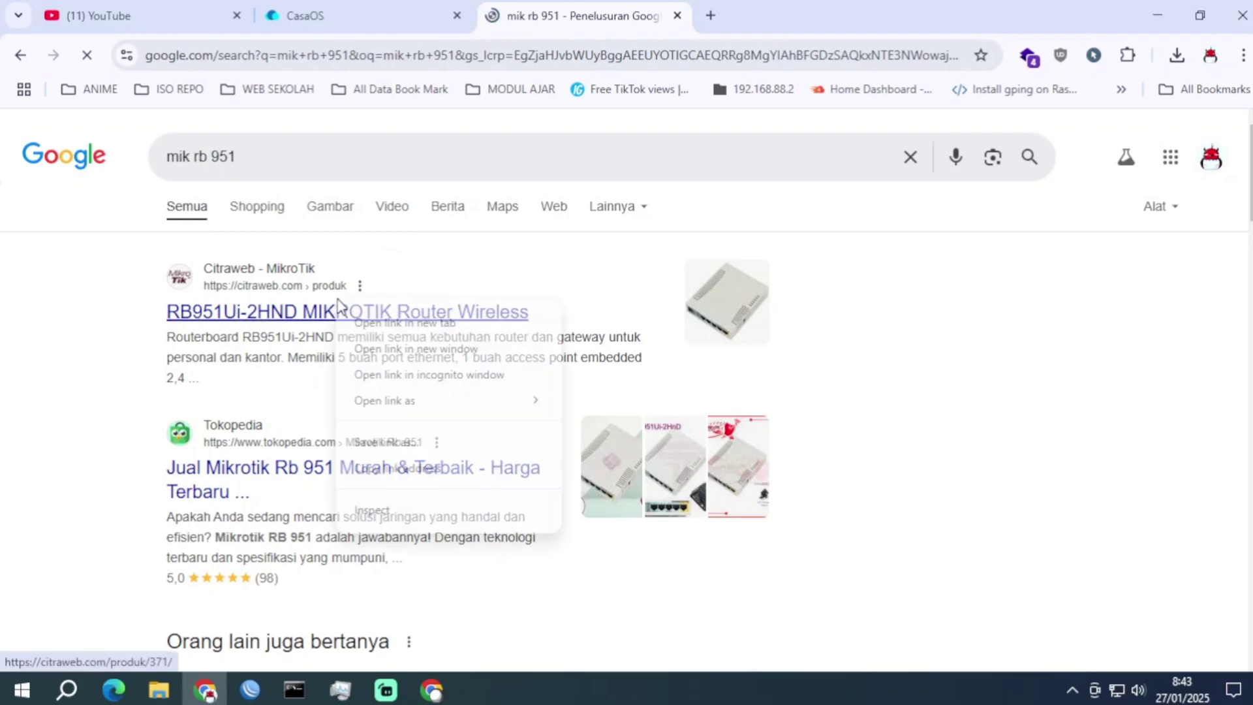
click(377, 323)
click(757, 18)
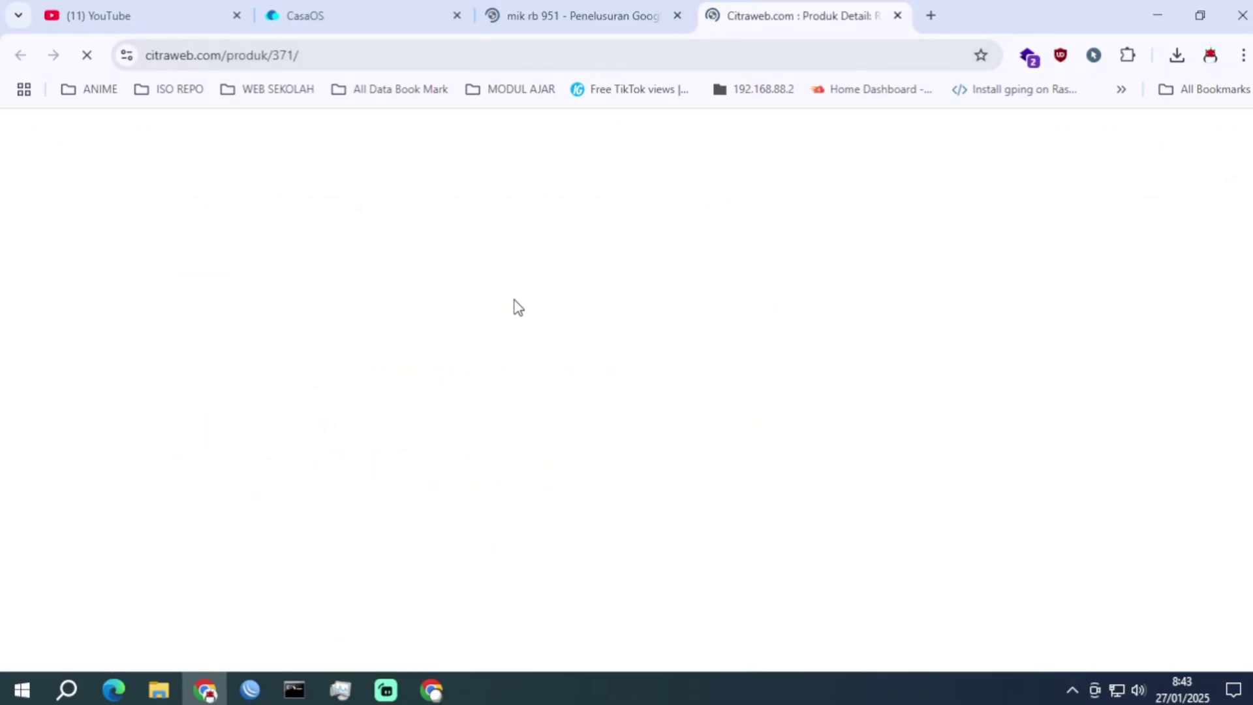
scroll(643, 294, down, 3)
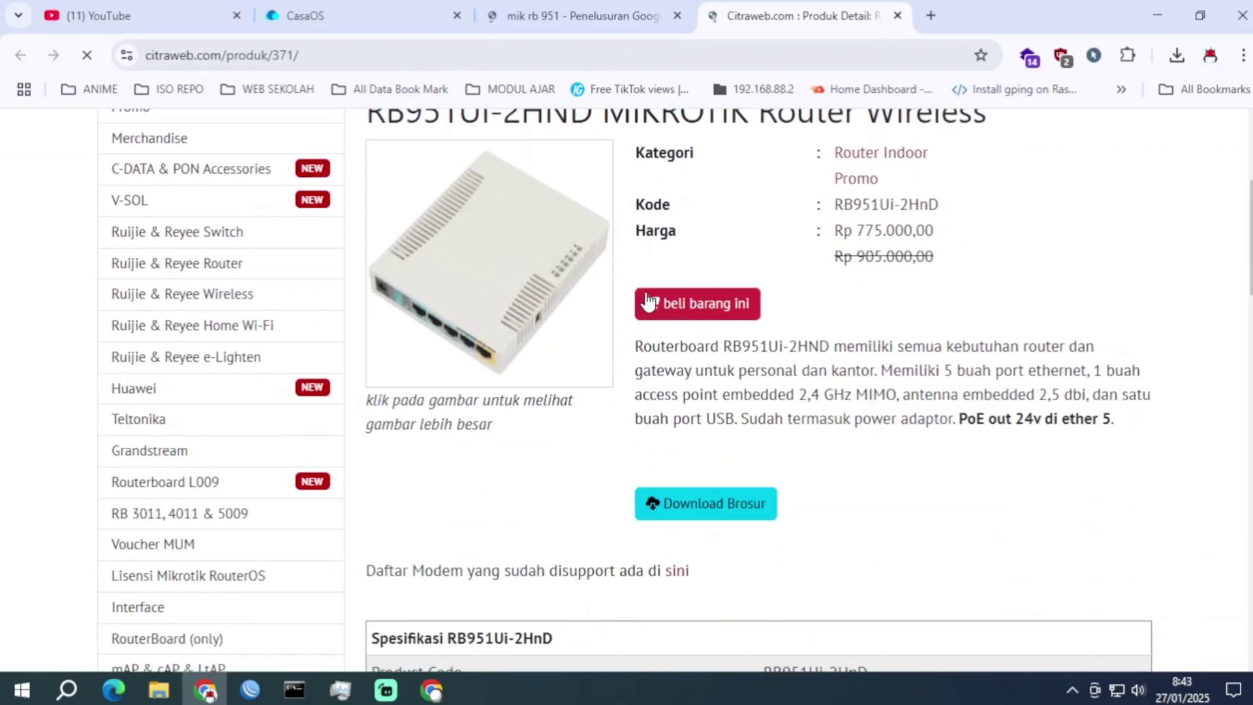
scroll(700, 359, down, 5)
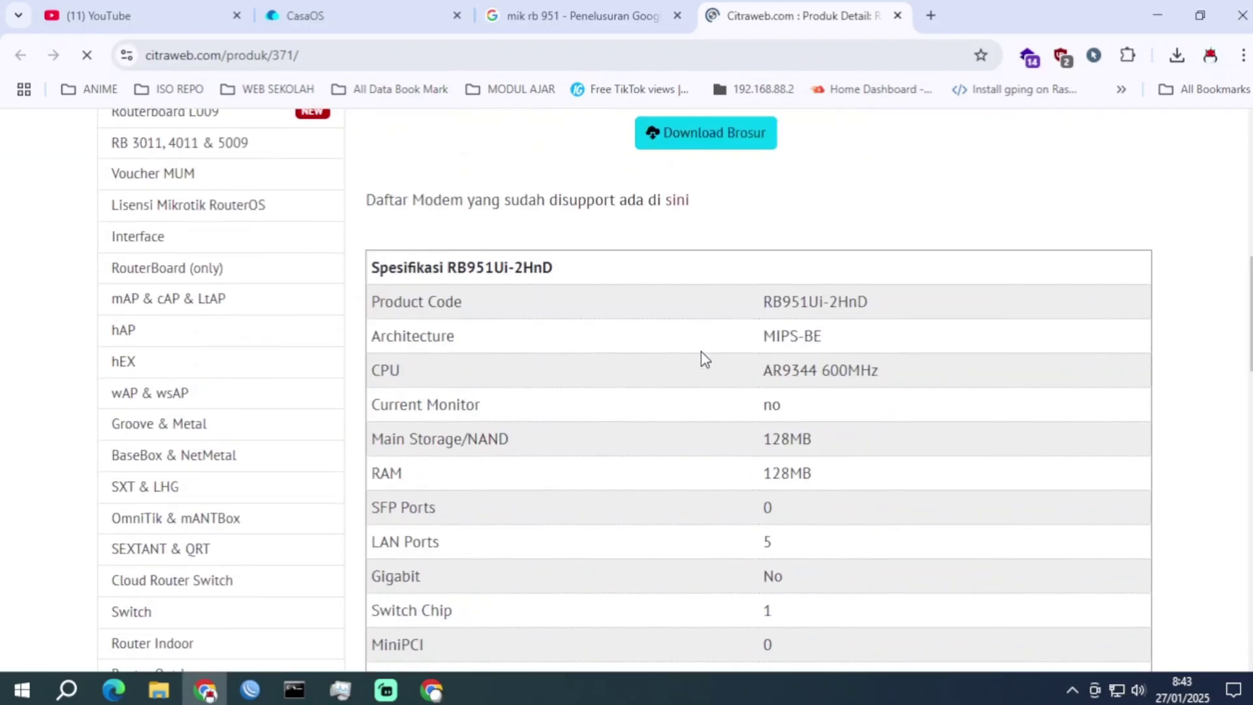
scroll(706, 349, up, 7)
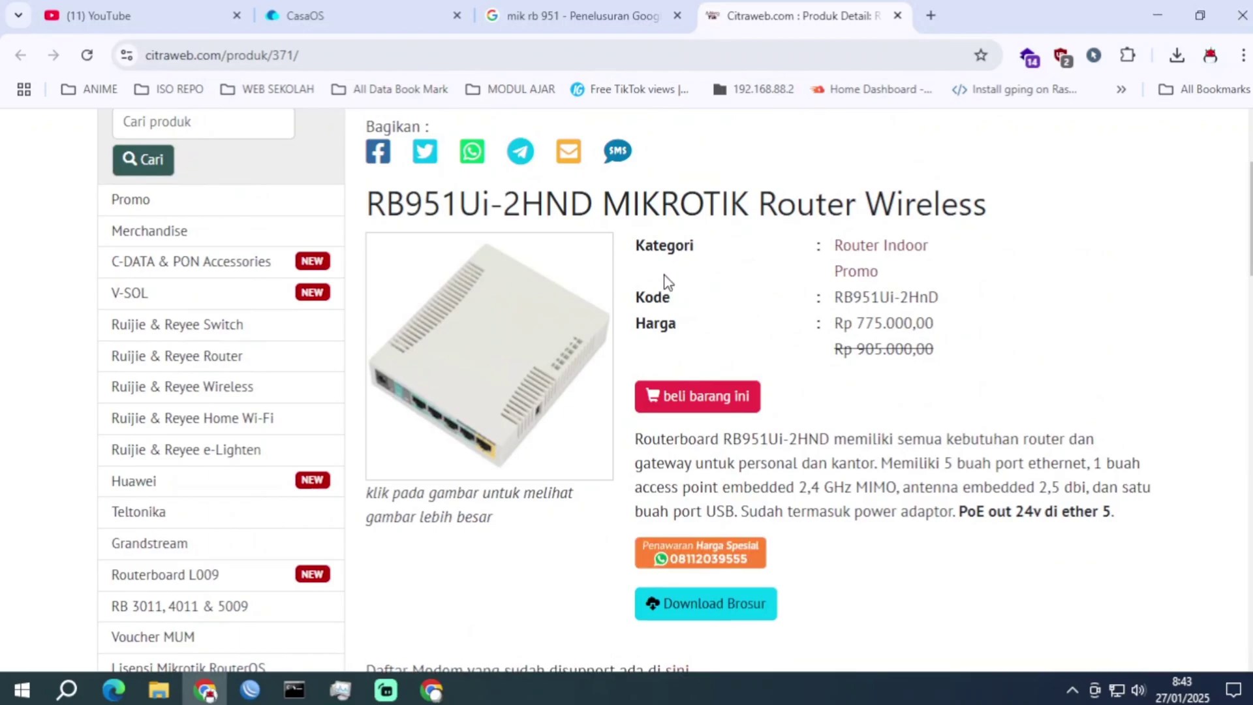
Switch to the YouTube Studio window, look through the channel's video list, and minimize that window.
click(432, 690)
click(75, 429)
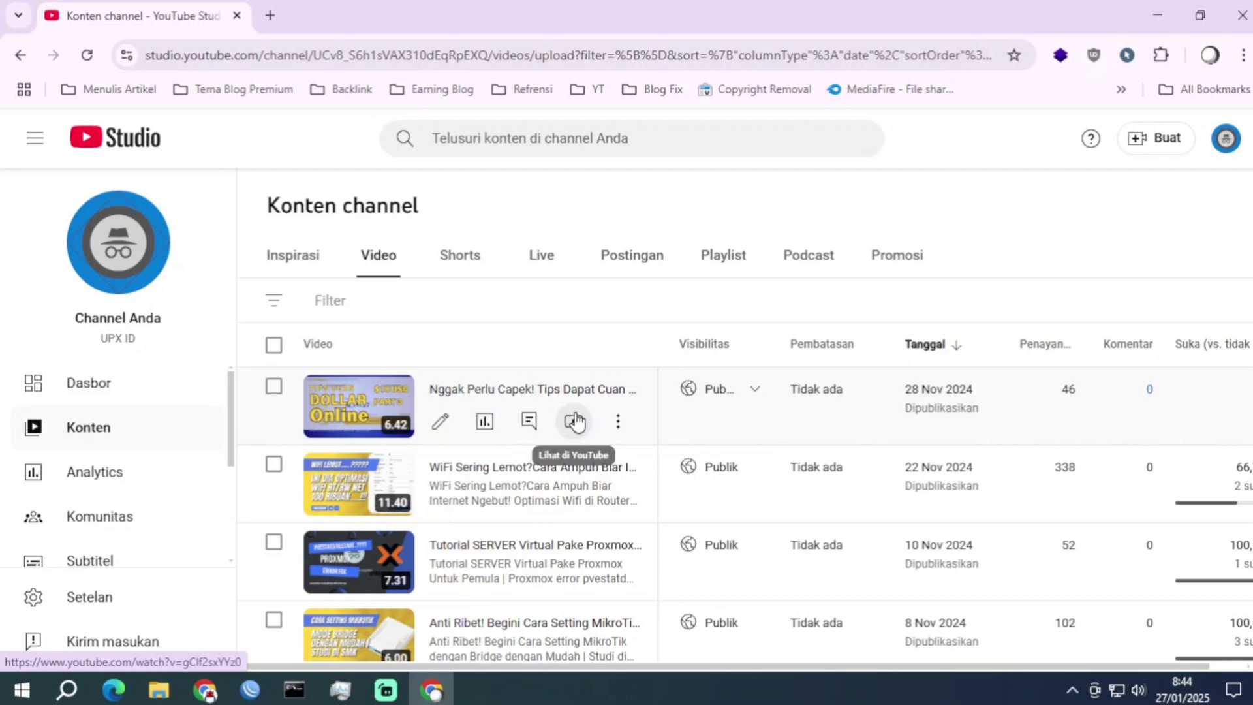
scroll(574, 411, down, 2)
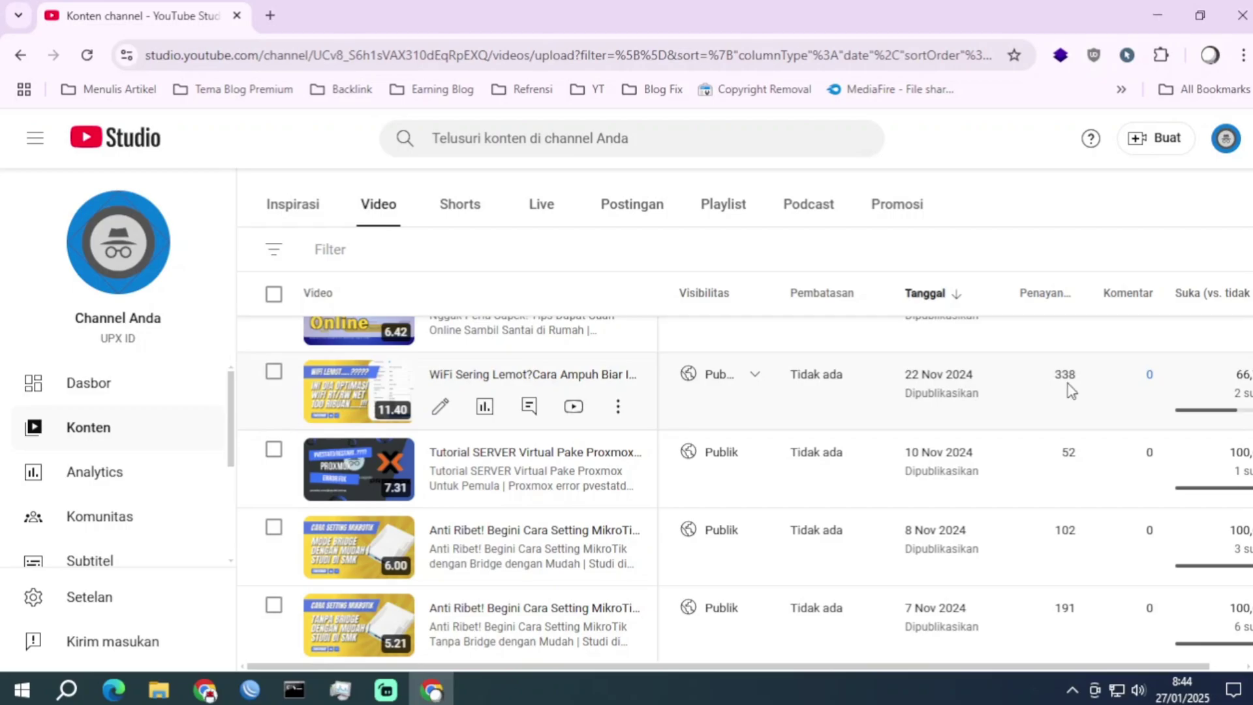
scroll(1067, 431, down, 3)
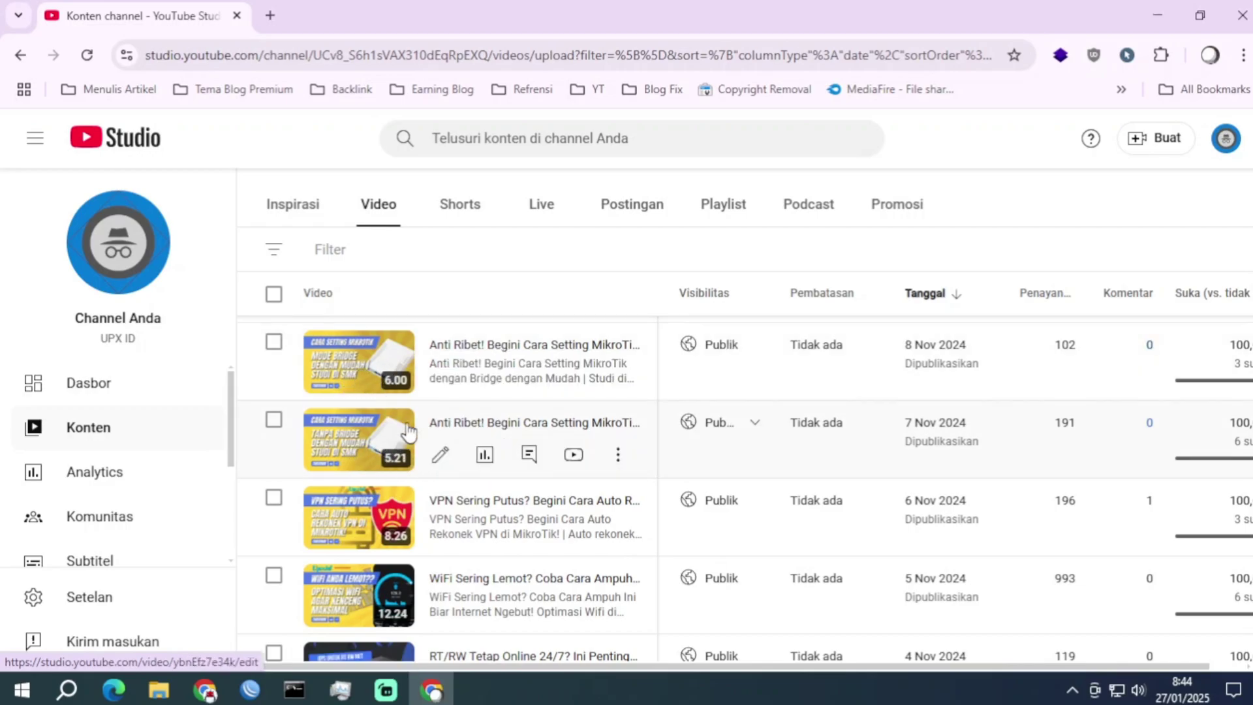
click(1162, 9)
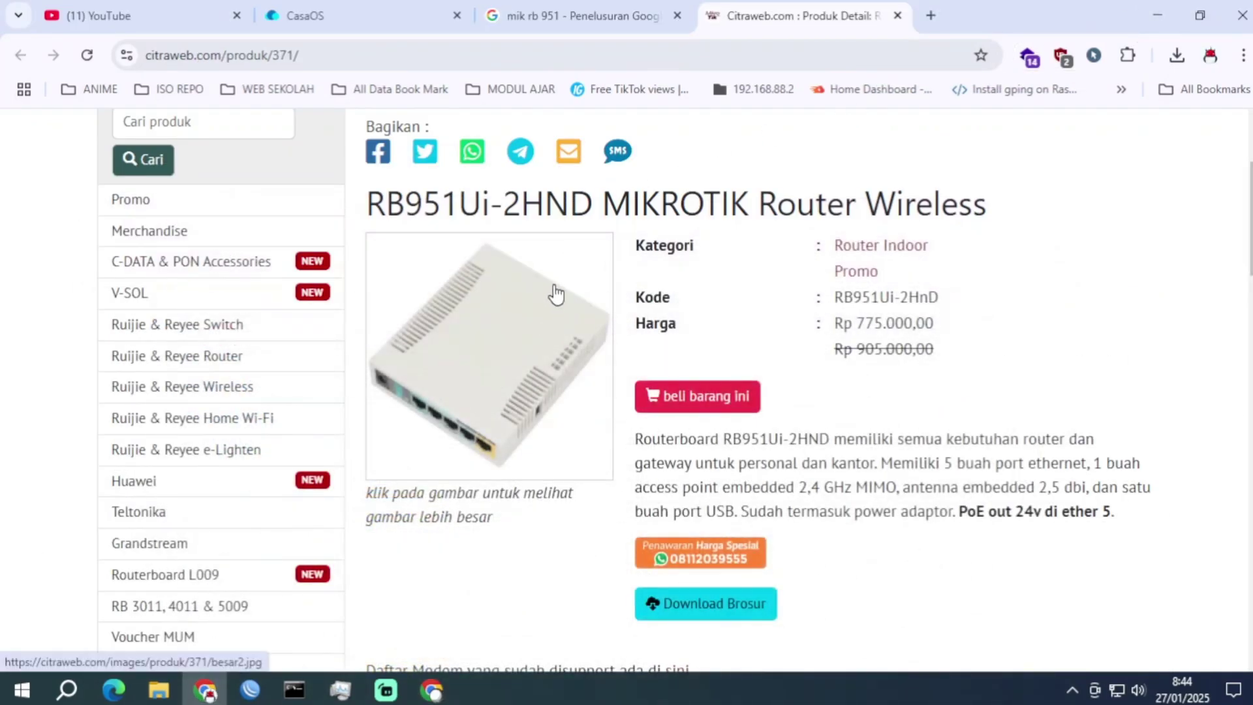
Highlight the model name RB951Ui-2HND in the product heading, glance at the CasaOS and search tabs, and return to the product page.
drag(368, 200, 587, 190)
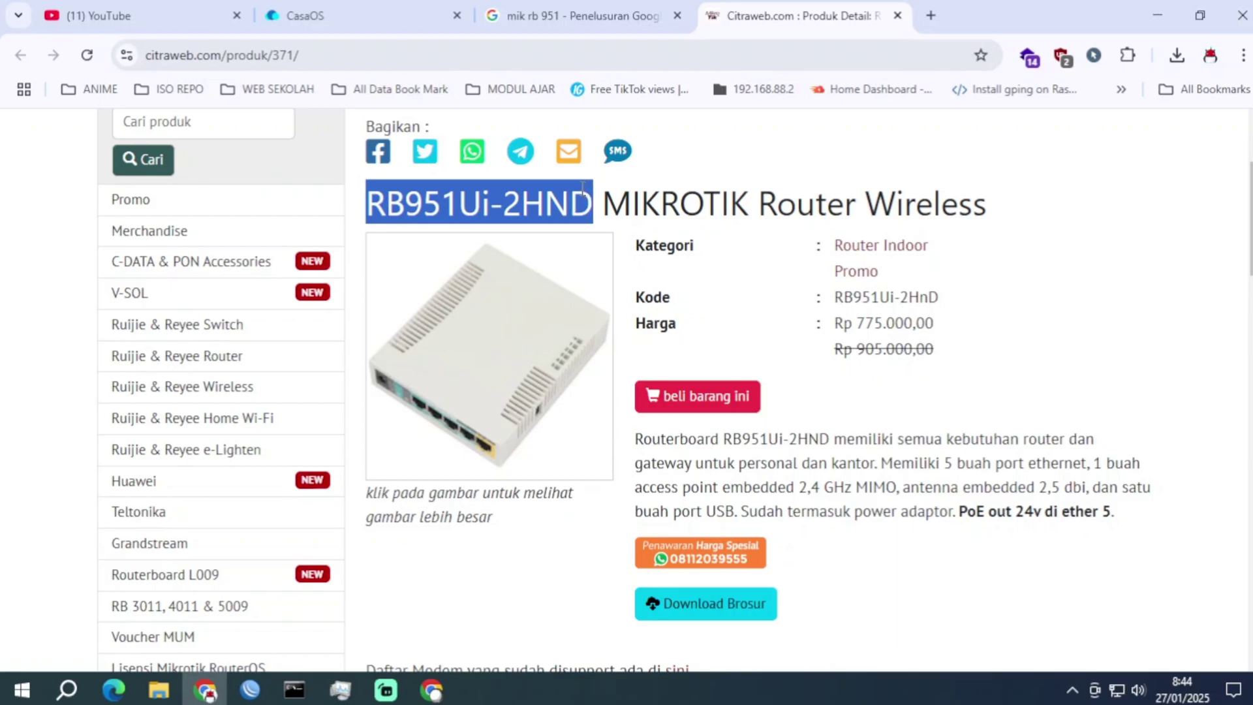
click(410, 12)
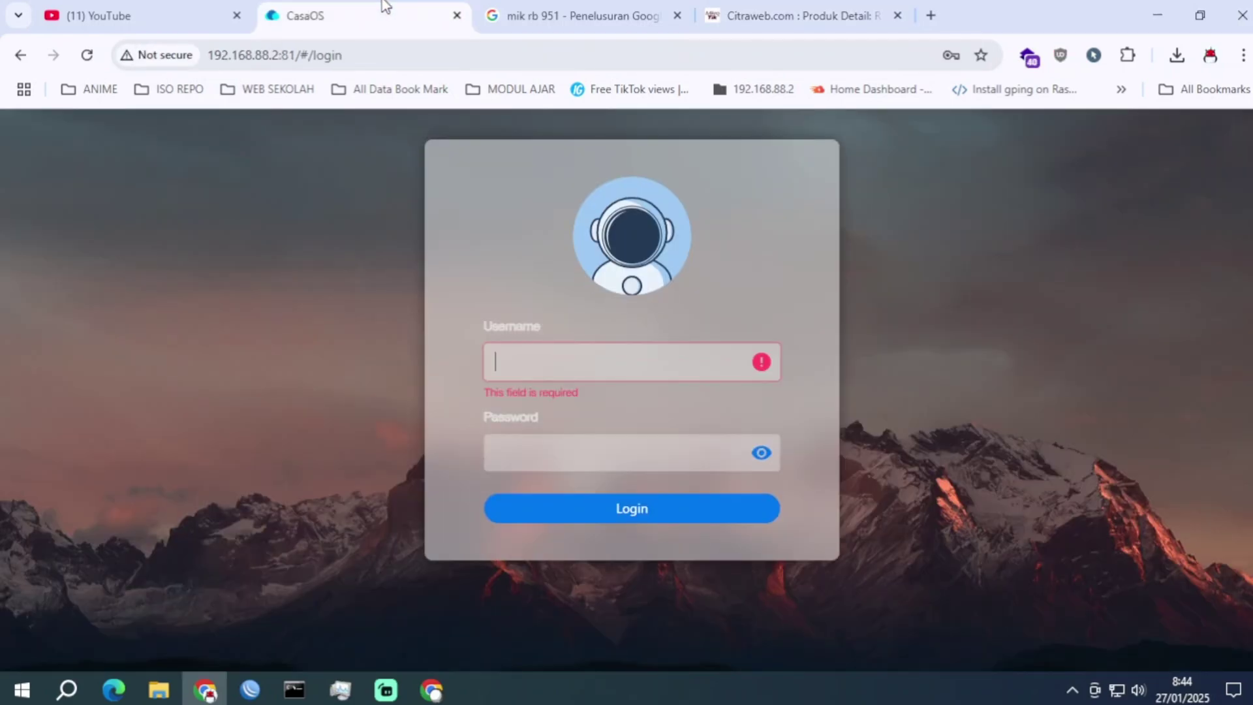
click(587, 16)
click(738, 15)
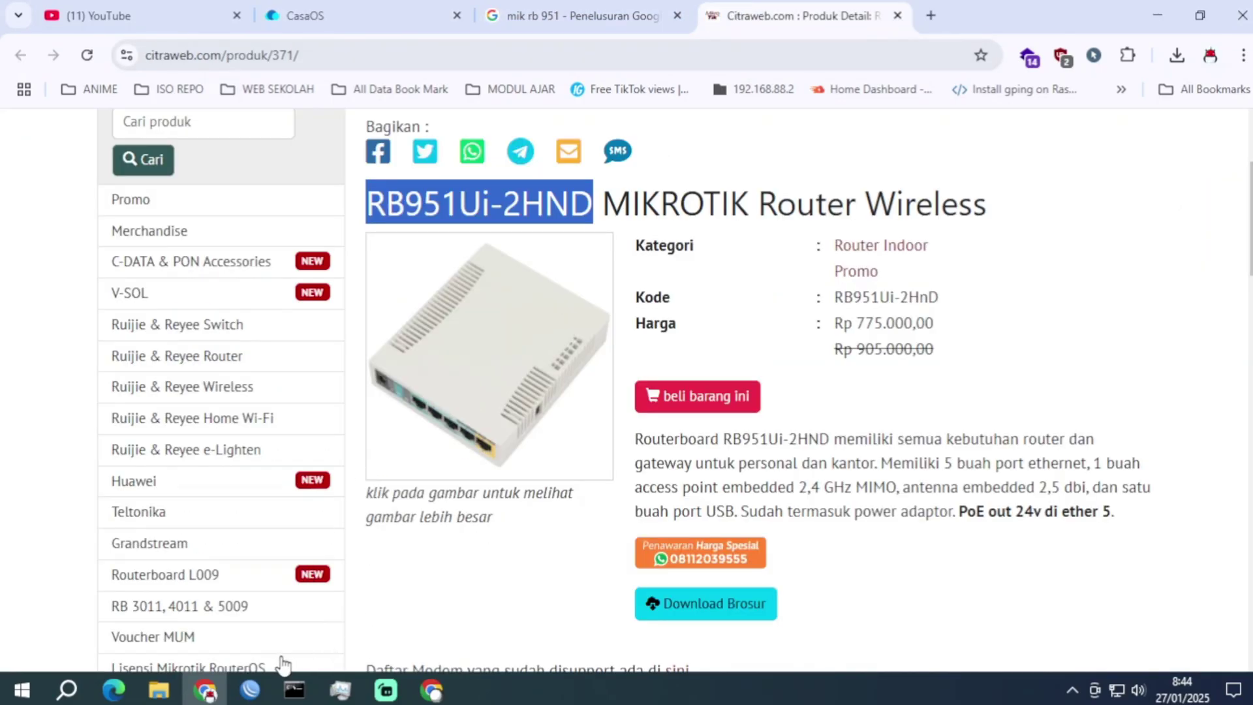
Switch to WinBox, open the system resources, enlarge the window slightly, and copy the router's board name.
click(250, 690)
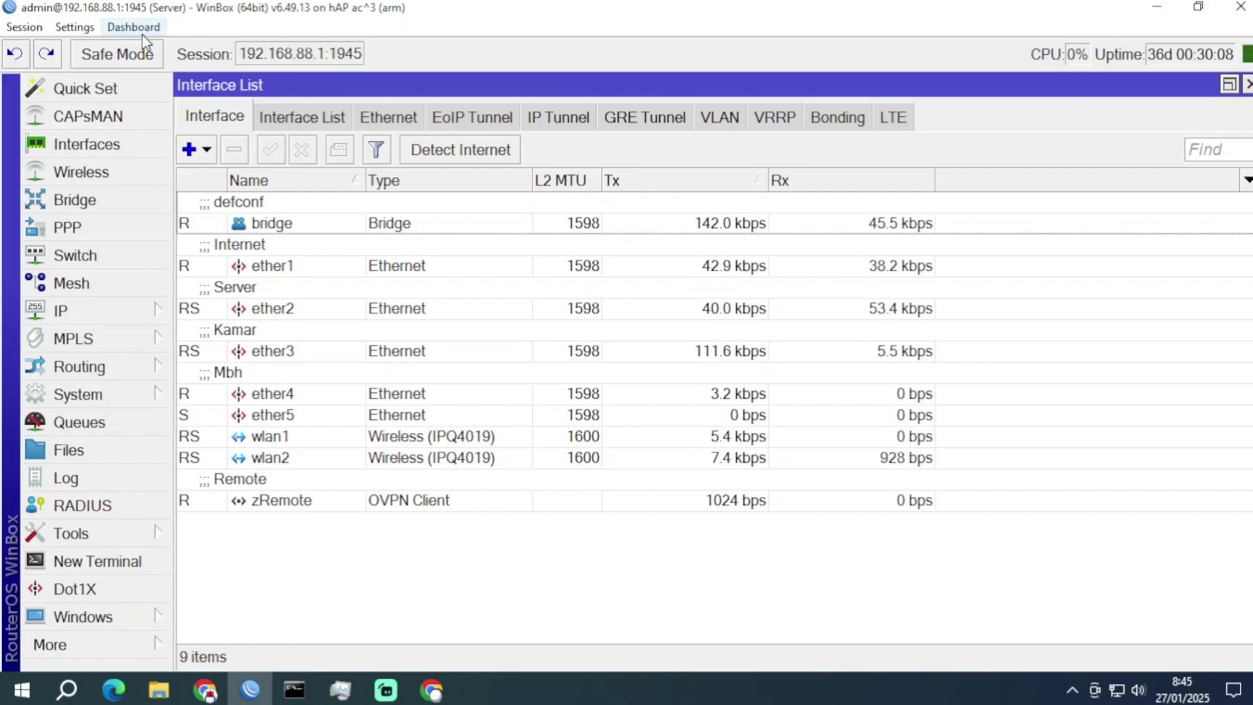
click(77, 394)
click(252, 456)
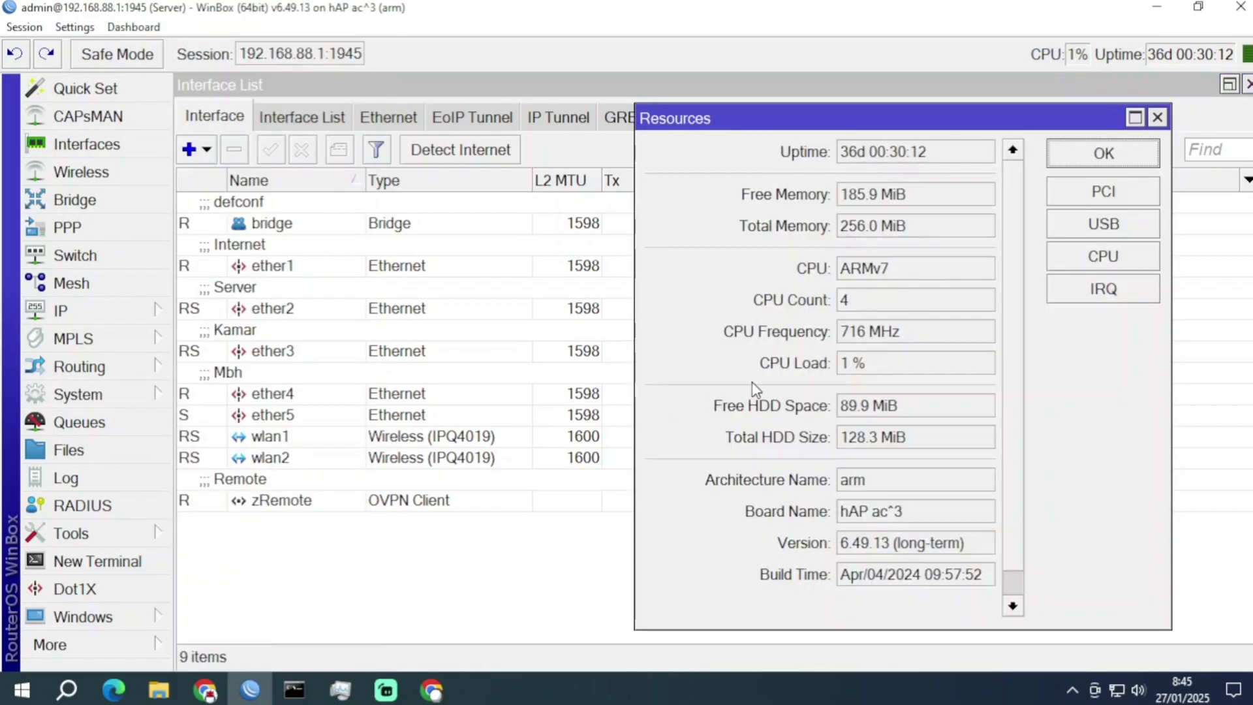
drag(901, 625, 901, 634)
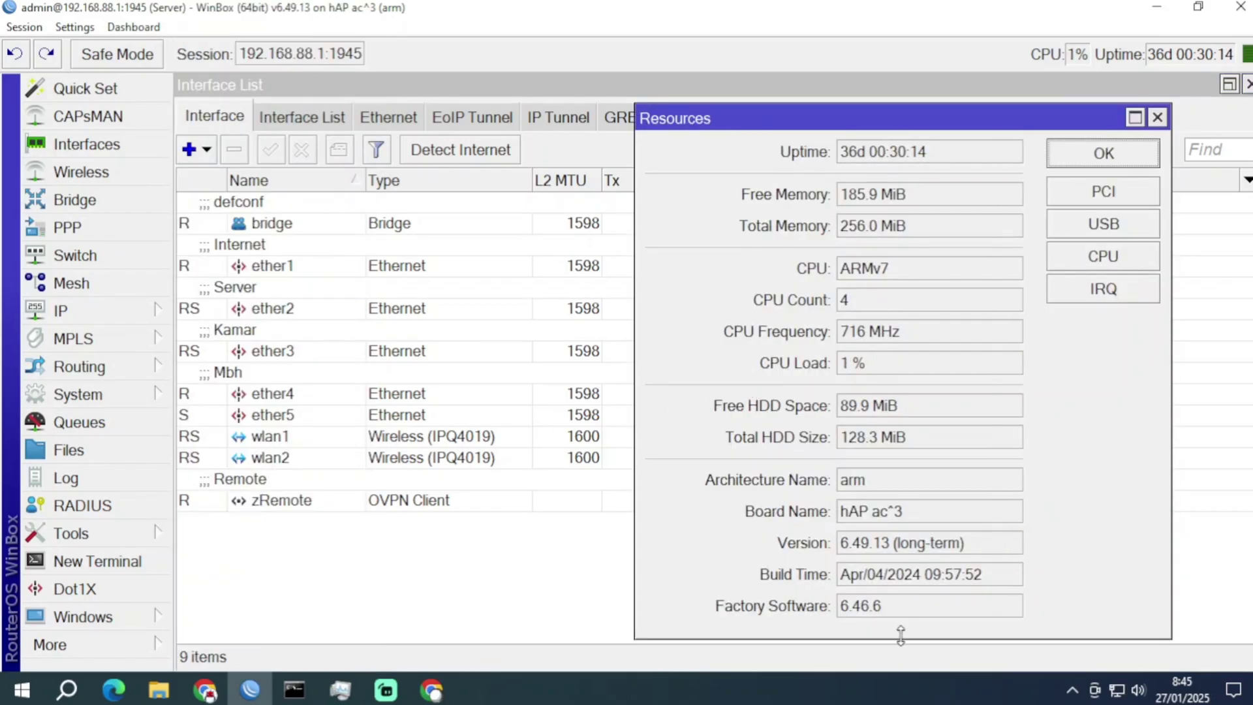
drag(914, 516, 836, 513)
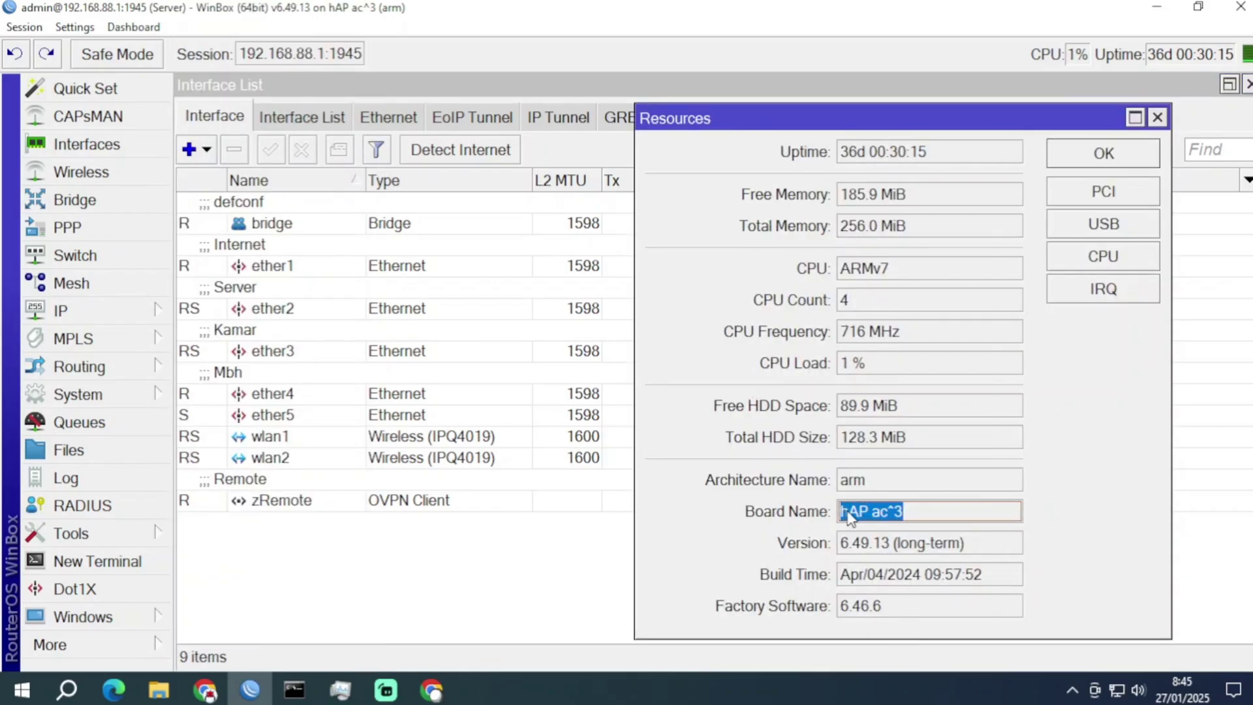
right_click(884, 522)
click(921, 529)
Switch to Chrome and search Google for the copied board name "hAP ac^3" in a new tab.
click(205, 690)
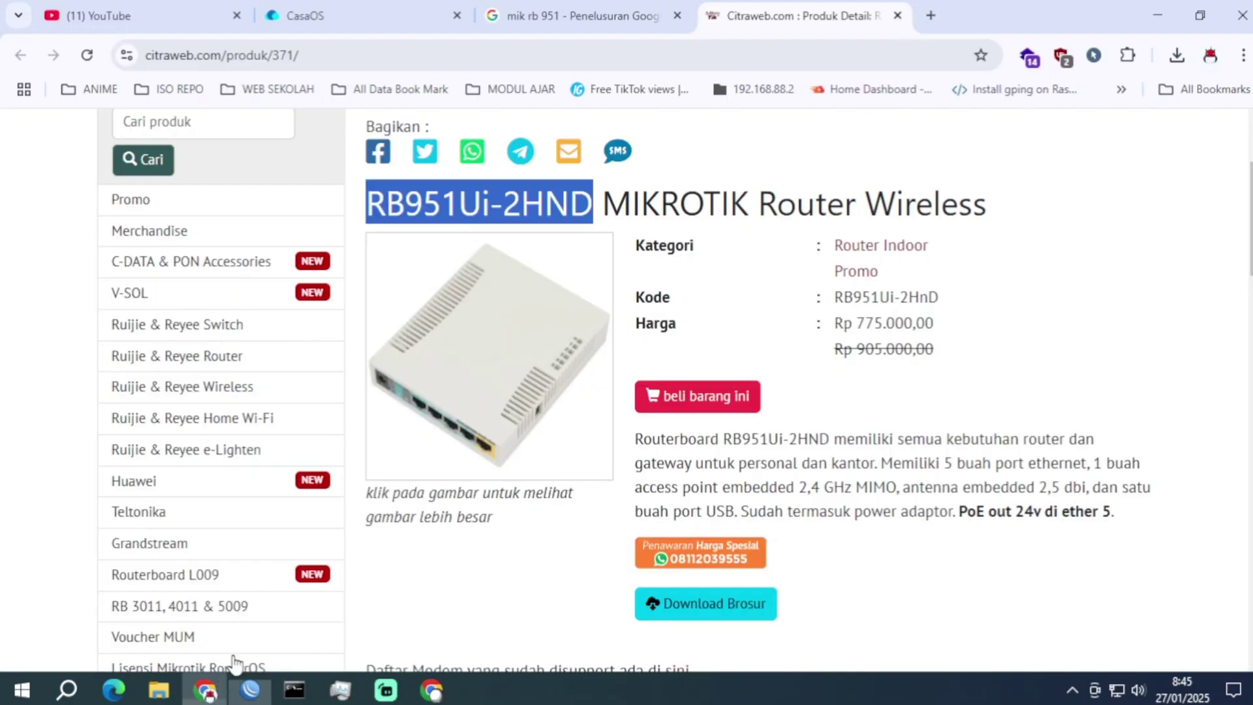
click(931, 15)
right_click(672, 56)
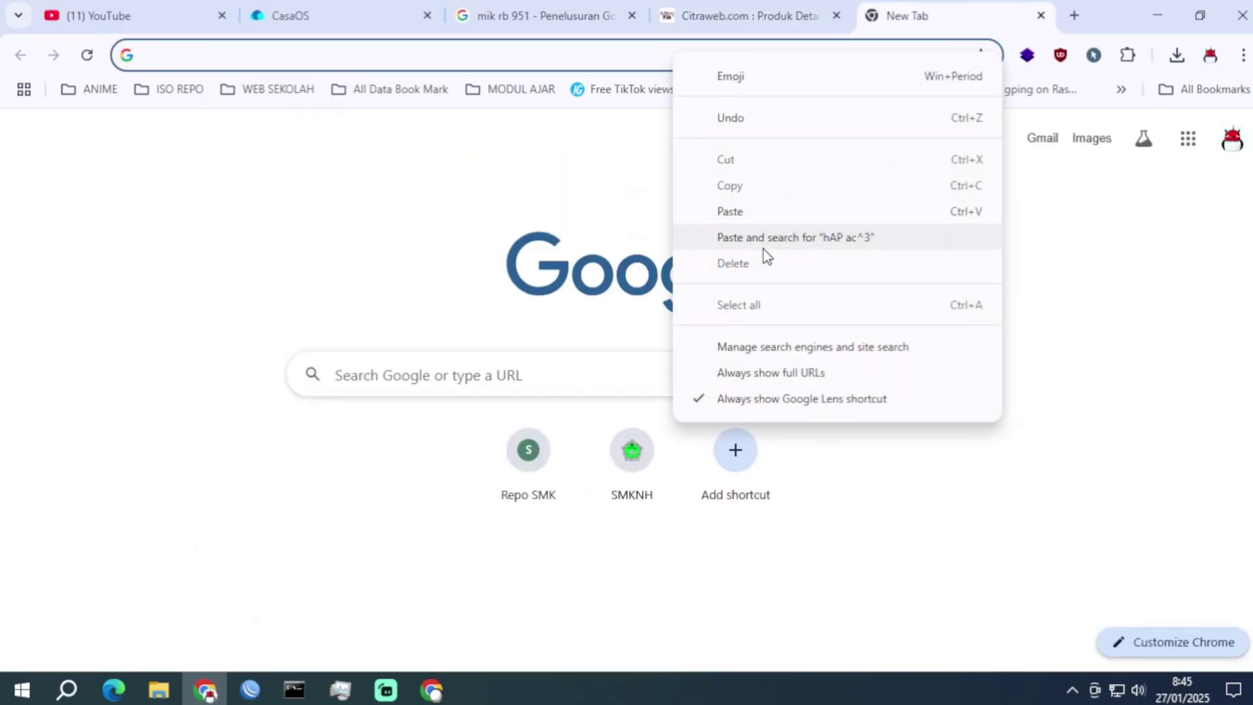
click(769, 252)
click(787, 13)
click(907, 14)
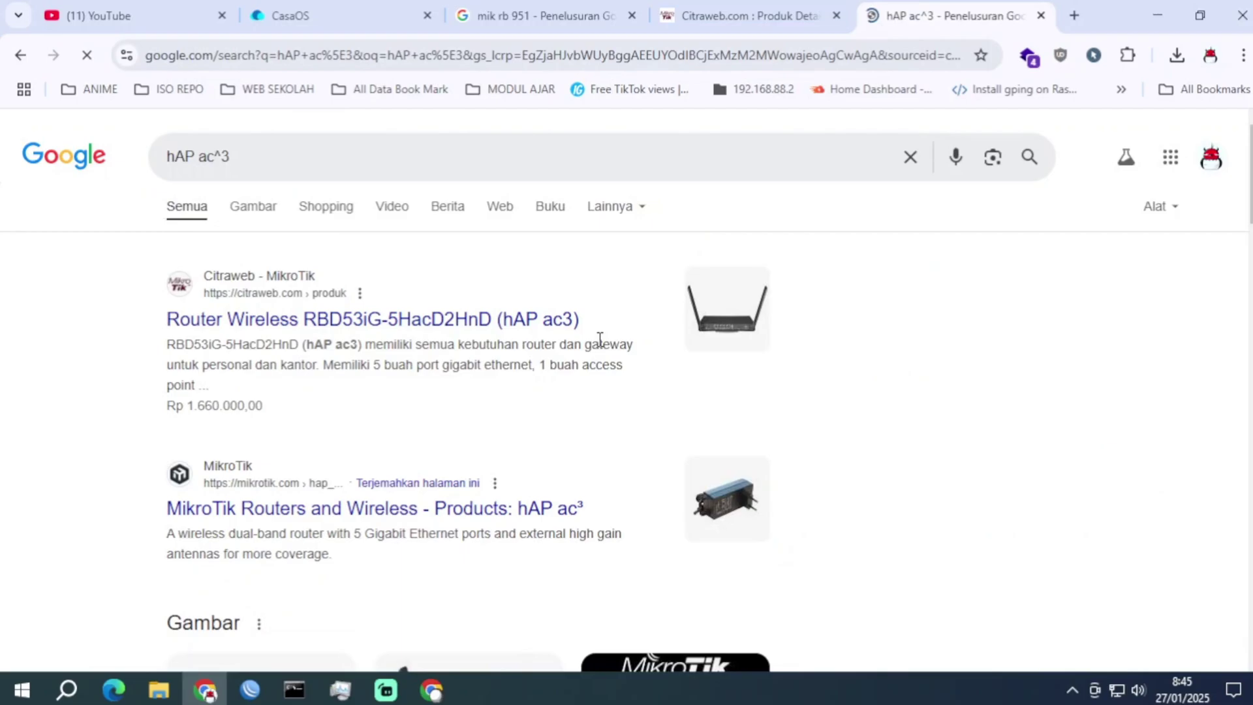
Open Citraweb's RBD53iG-5HacD2HnD (hAP ac3) result in a new tab and go back to the RB951Ui-2HND page.
right_click(514, 332)
click(561, 346)
click(666, 5)
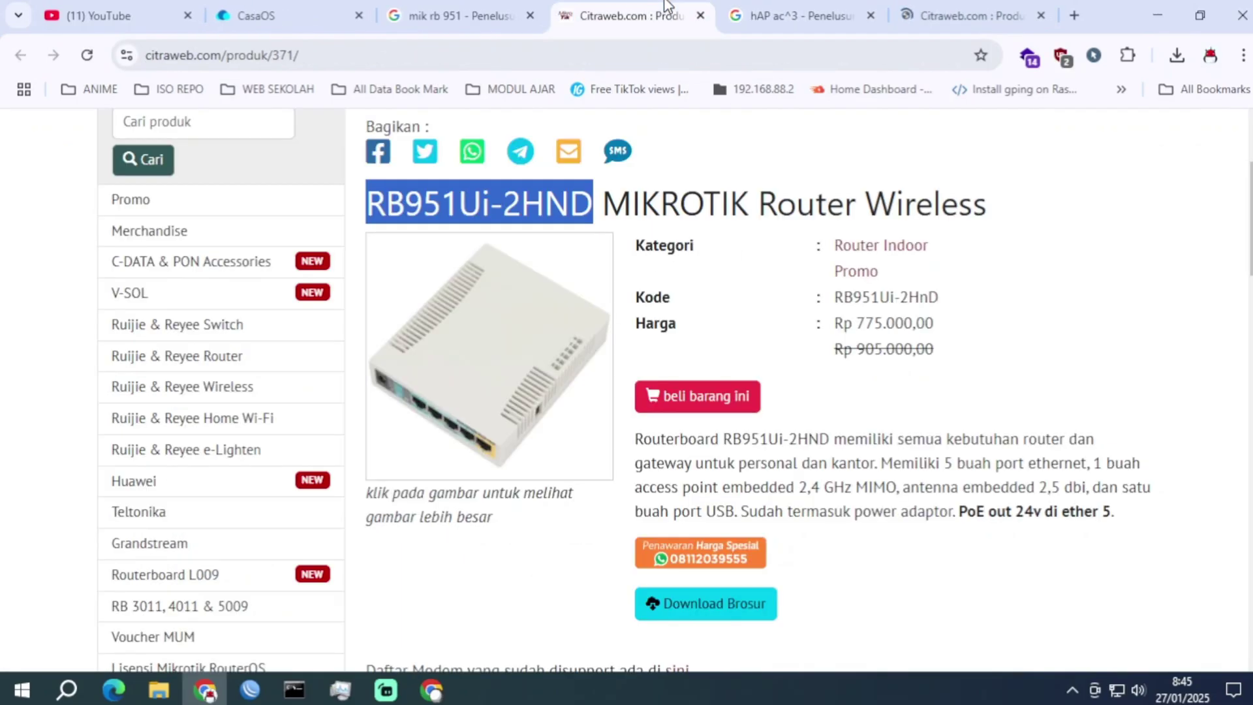
Replace the "mik rb 951" query with "citraweb compare" and look through the search results.
click(465, 15)
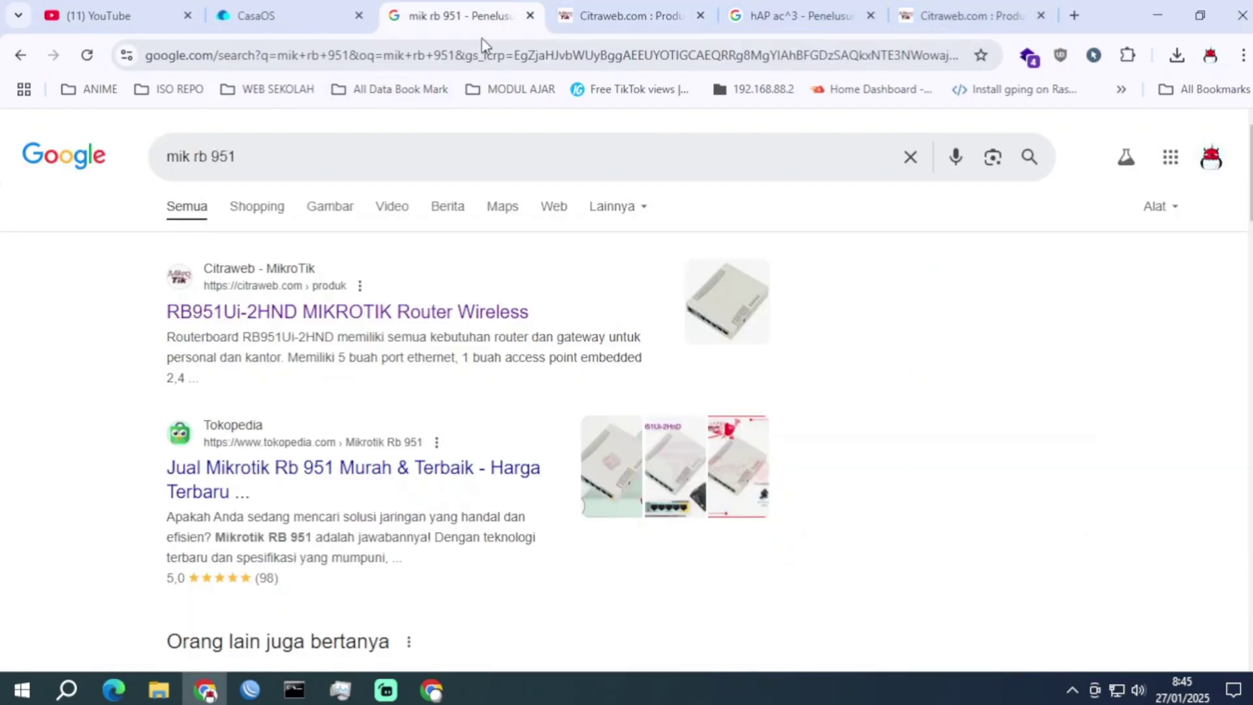
drag(304, 157, 149, 166)
text(citraew)
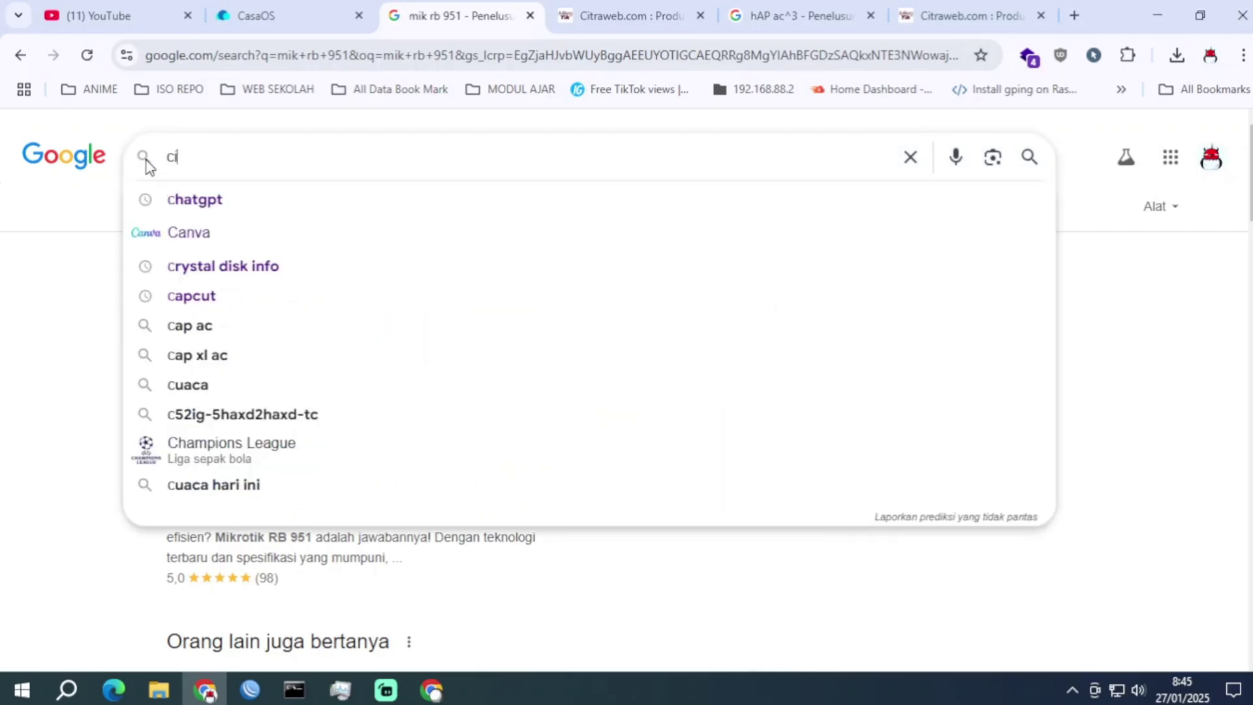
key(BackSpace)
key(BackSpace)
key(BackSpace)
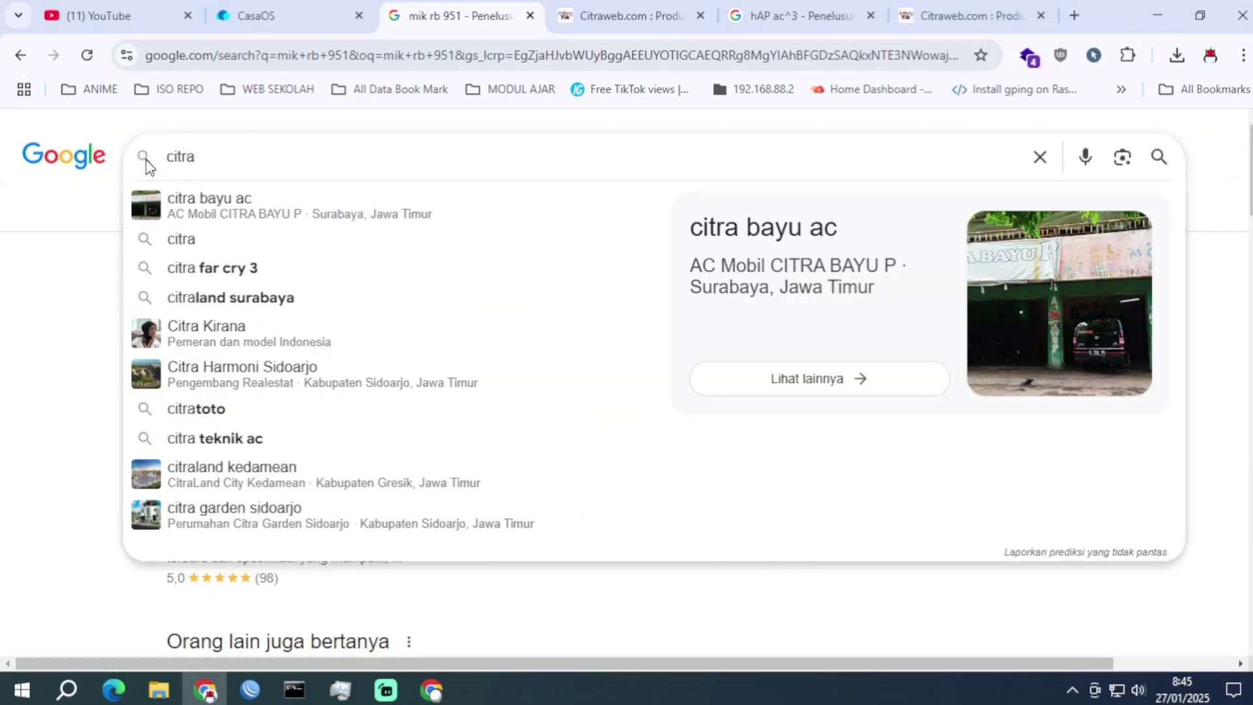
text(aweb)
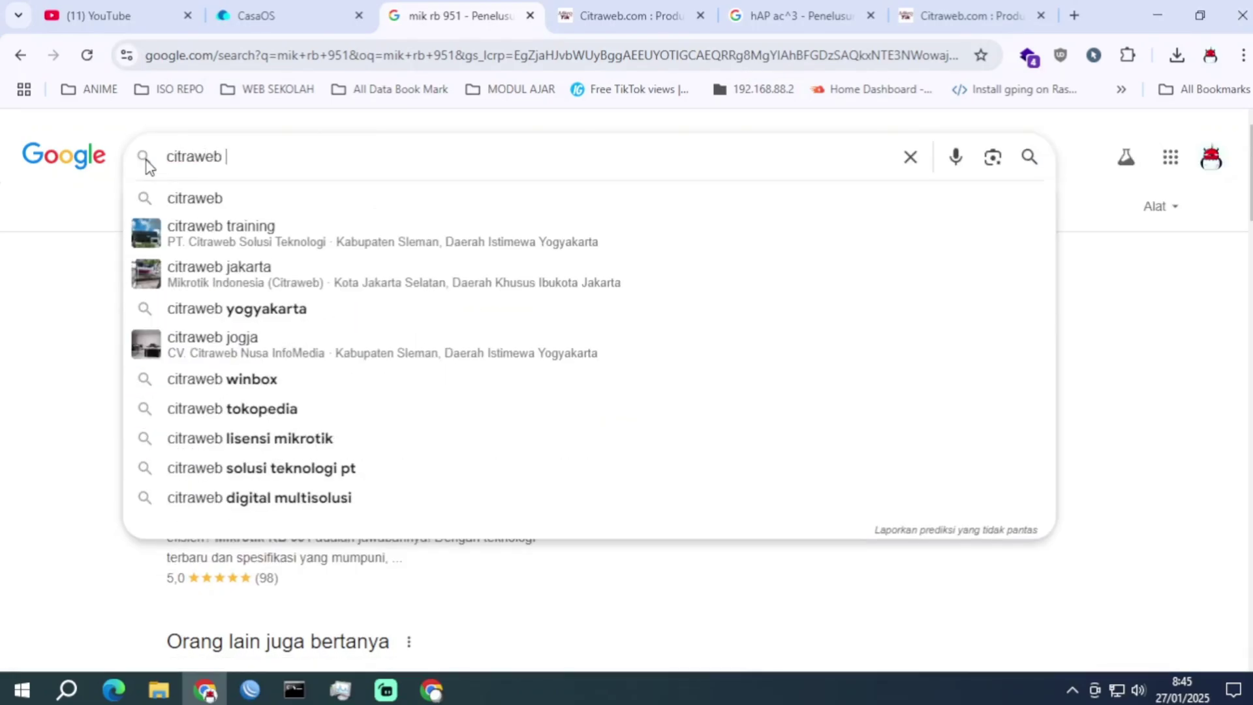
text( compa)
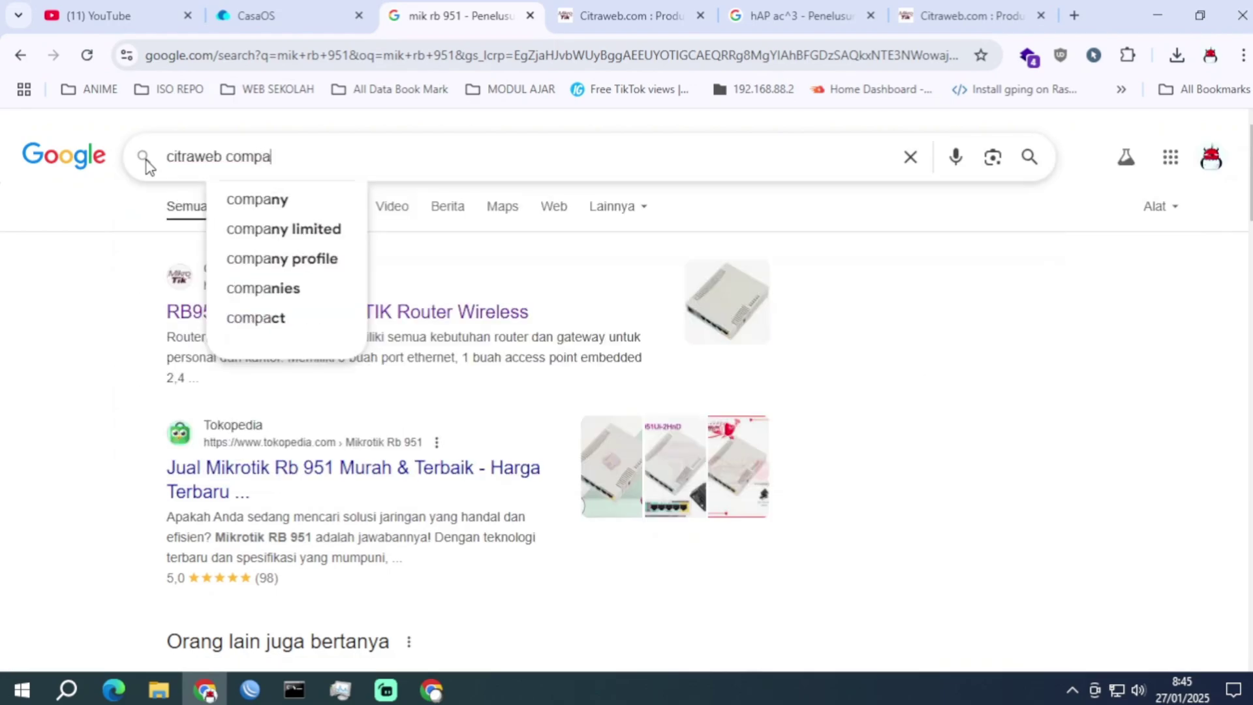
text(re)
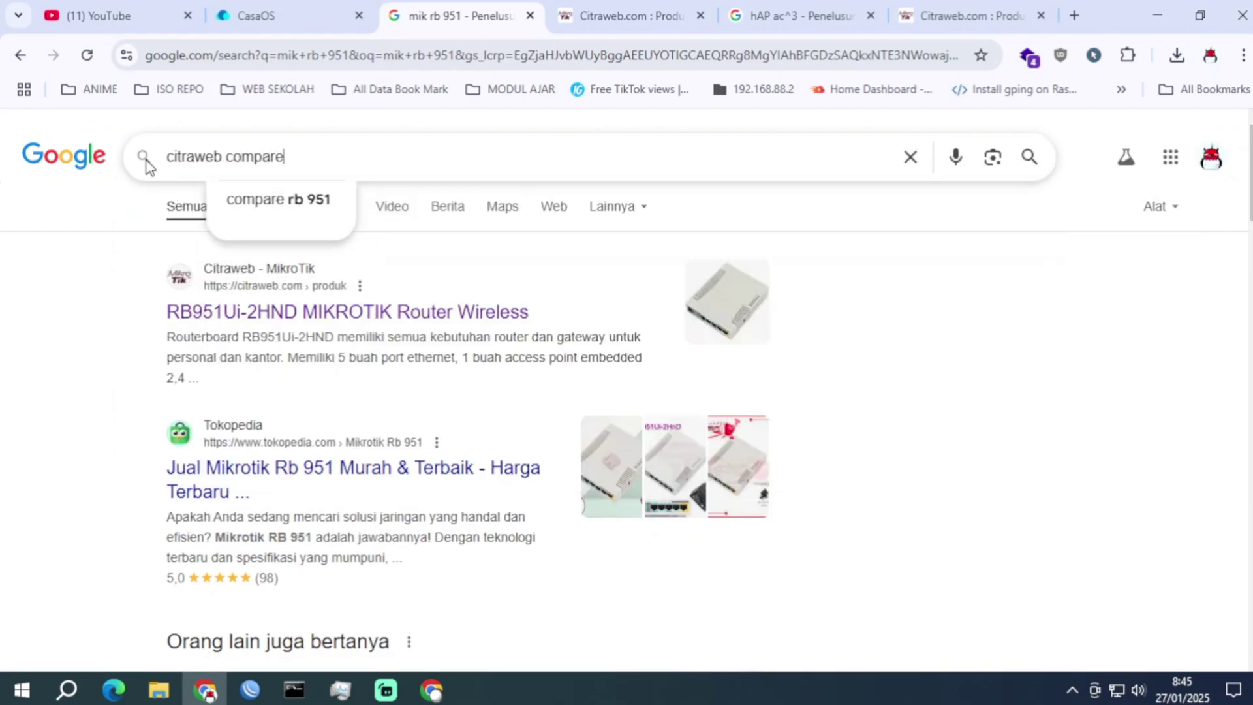
scroll(504, 244, down, 5)
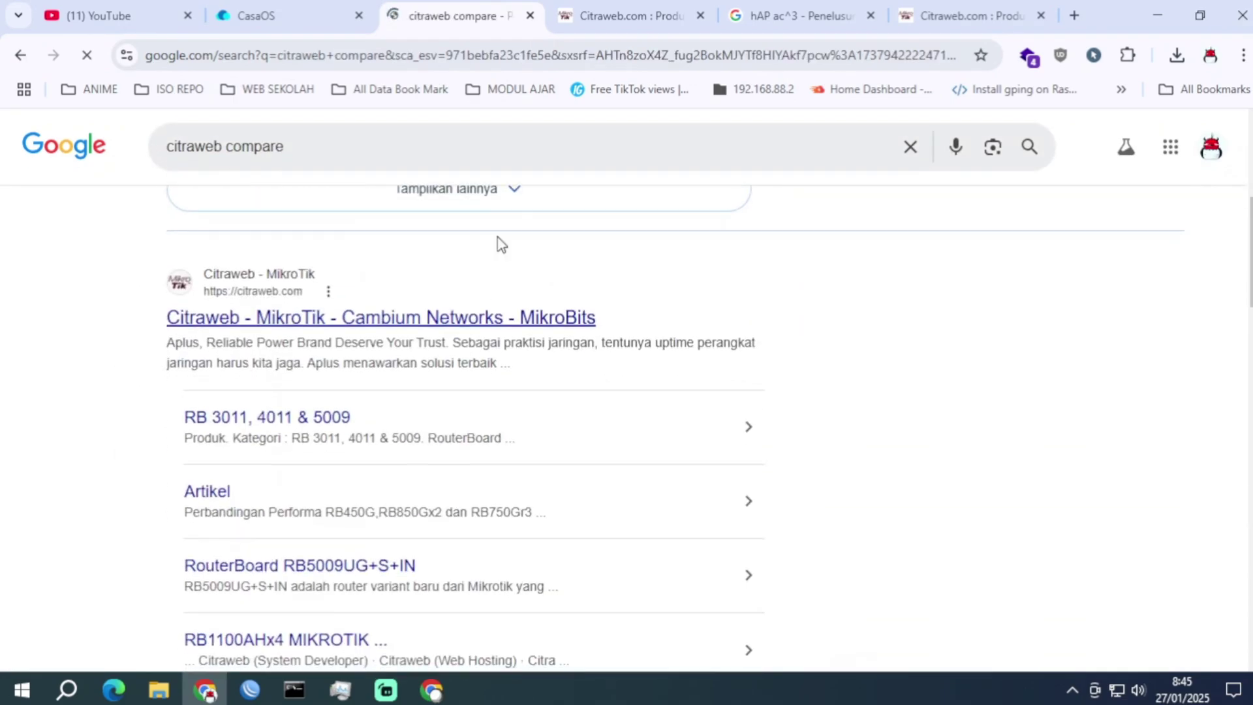
Open Citraweb's home page in a new tab, look through it, close it, and check the remaining "citraweb compare" search results.
middle_click(402, 314)
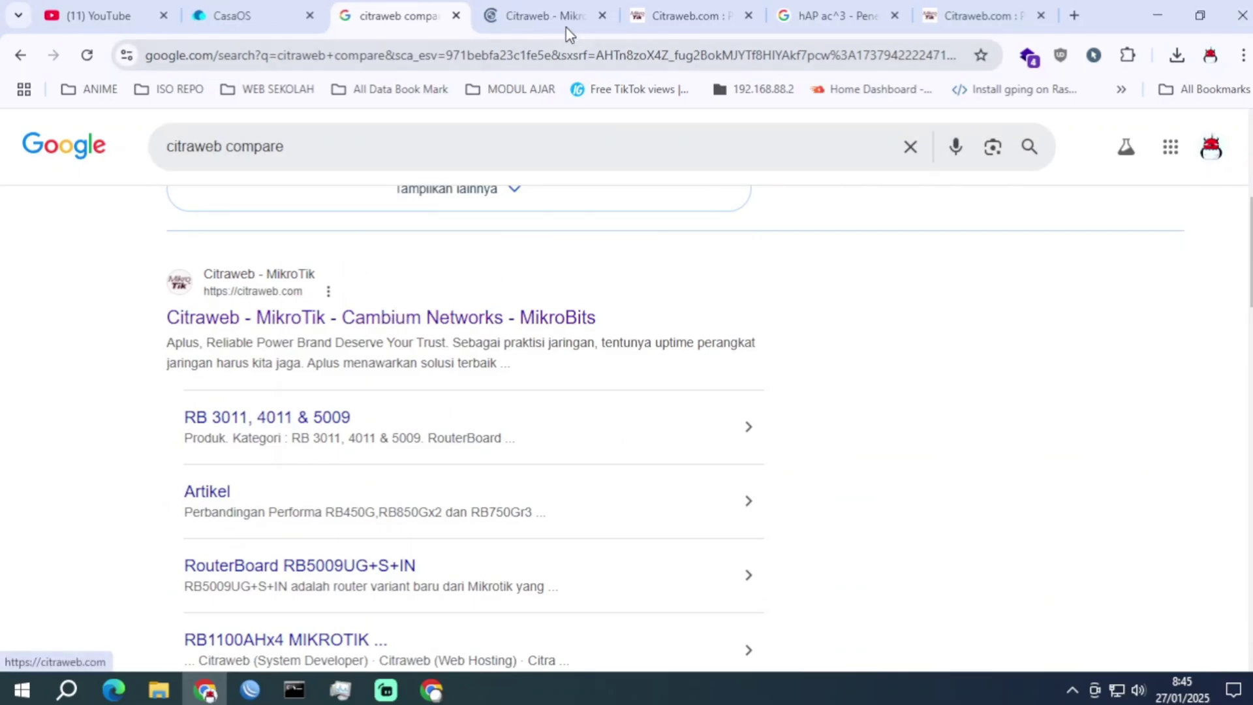
click(544, 11)
scroll(551, 321, down, 5)
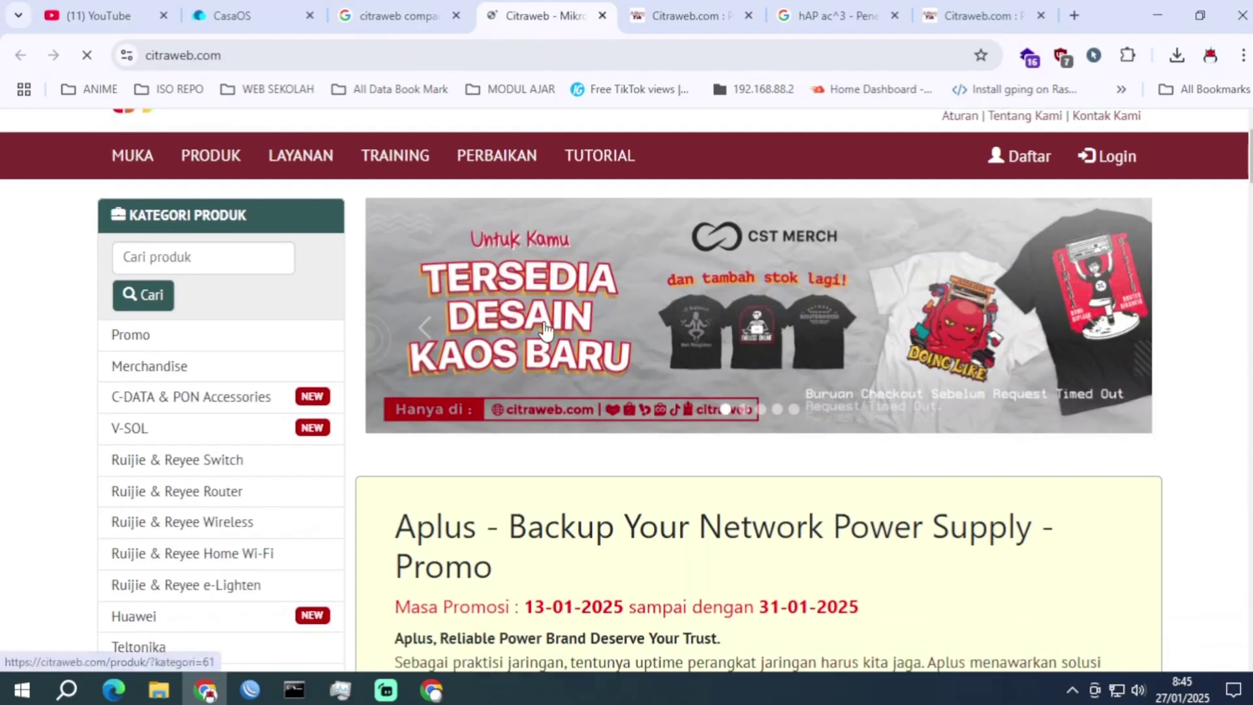
scroll(551, 321, up, 5)
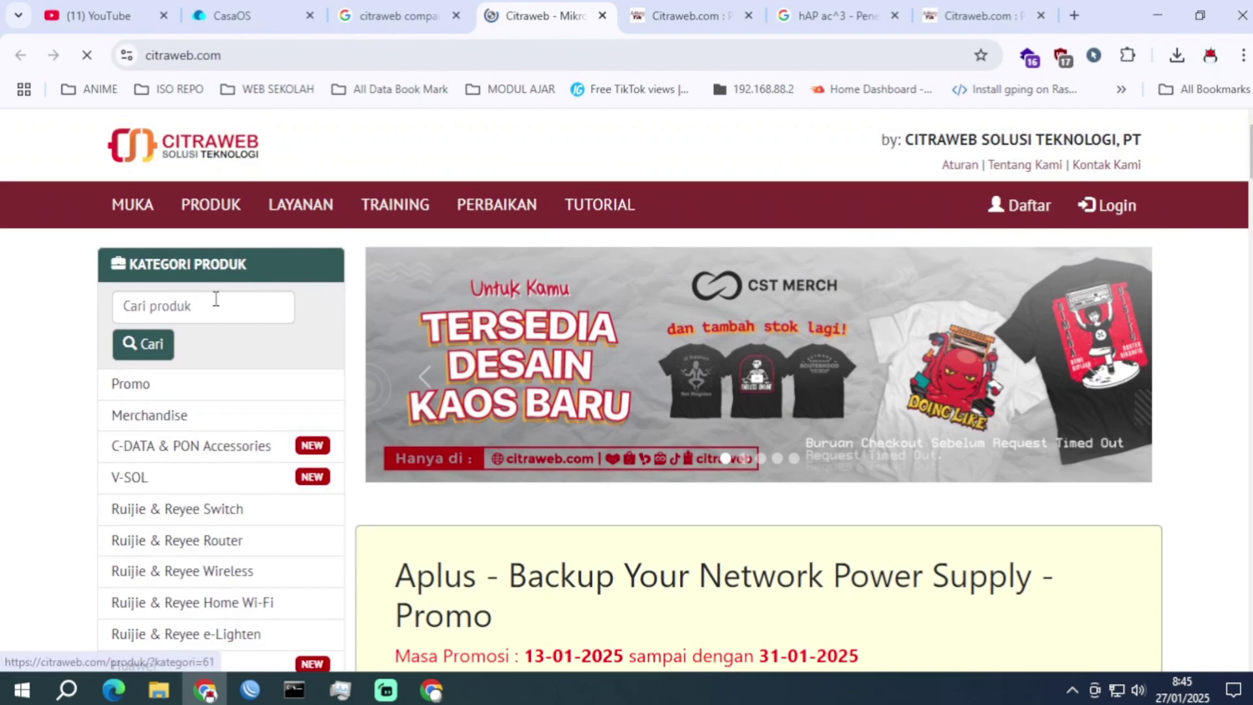
click(208, 306)
scroll(588, 291, down, 7)
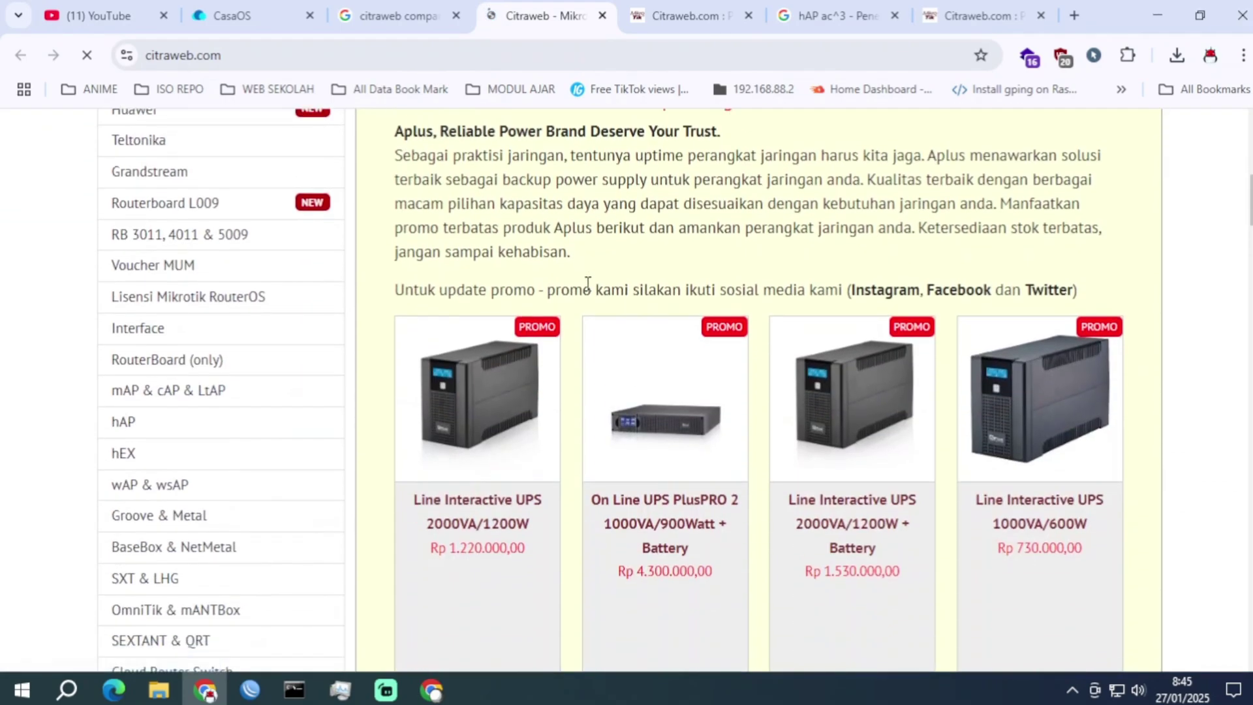
click(602, 15)
scroll(481, 304, down, 7)
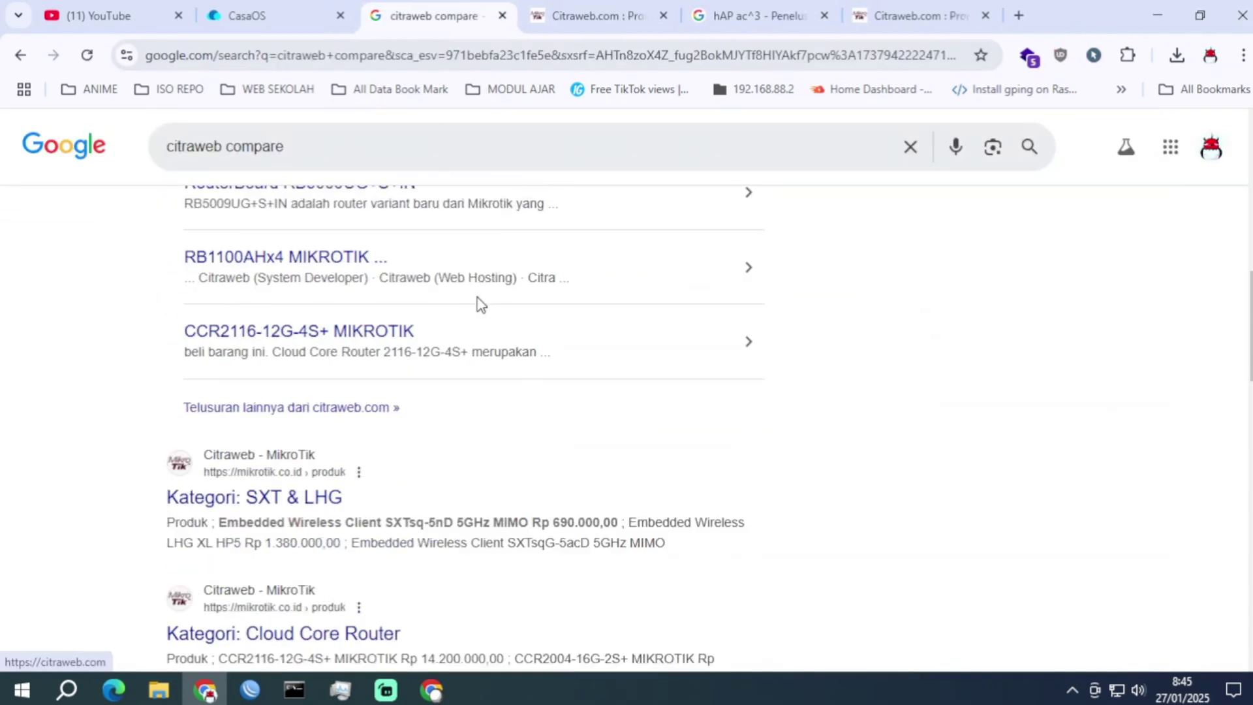
scroll(481, 303, down, 5)
scroll(484, 241, up, 15)
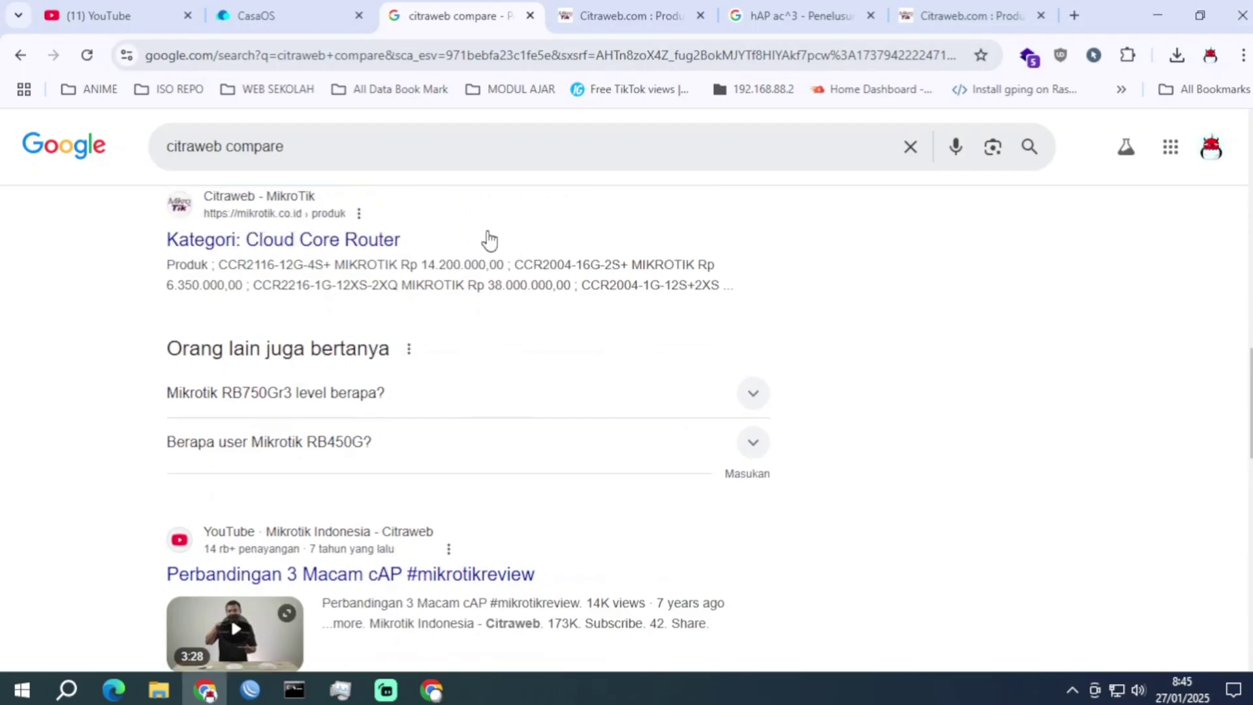
Replace the Google query with "mikrotik compare" and open MikroTik's Product comparison result in a new tab.
click(303, 145)
drag(302, 145, 128, 145)
text(mi)
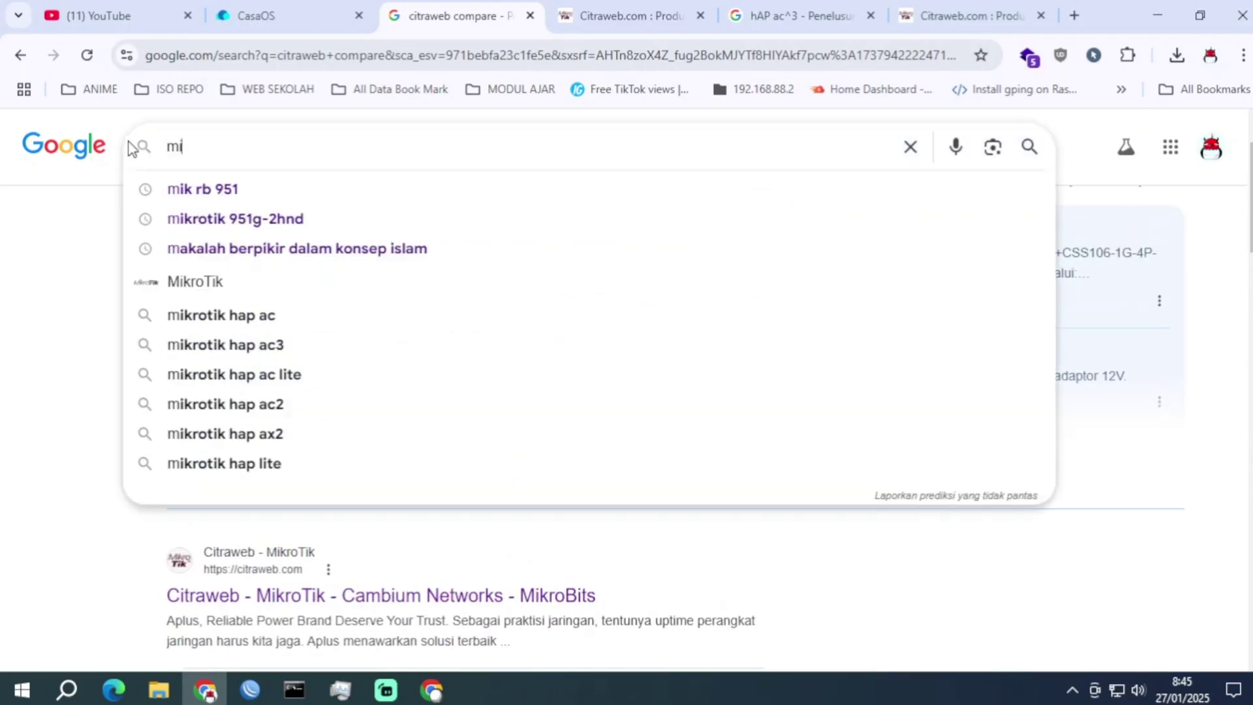
text(krotik com)
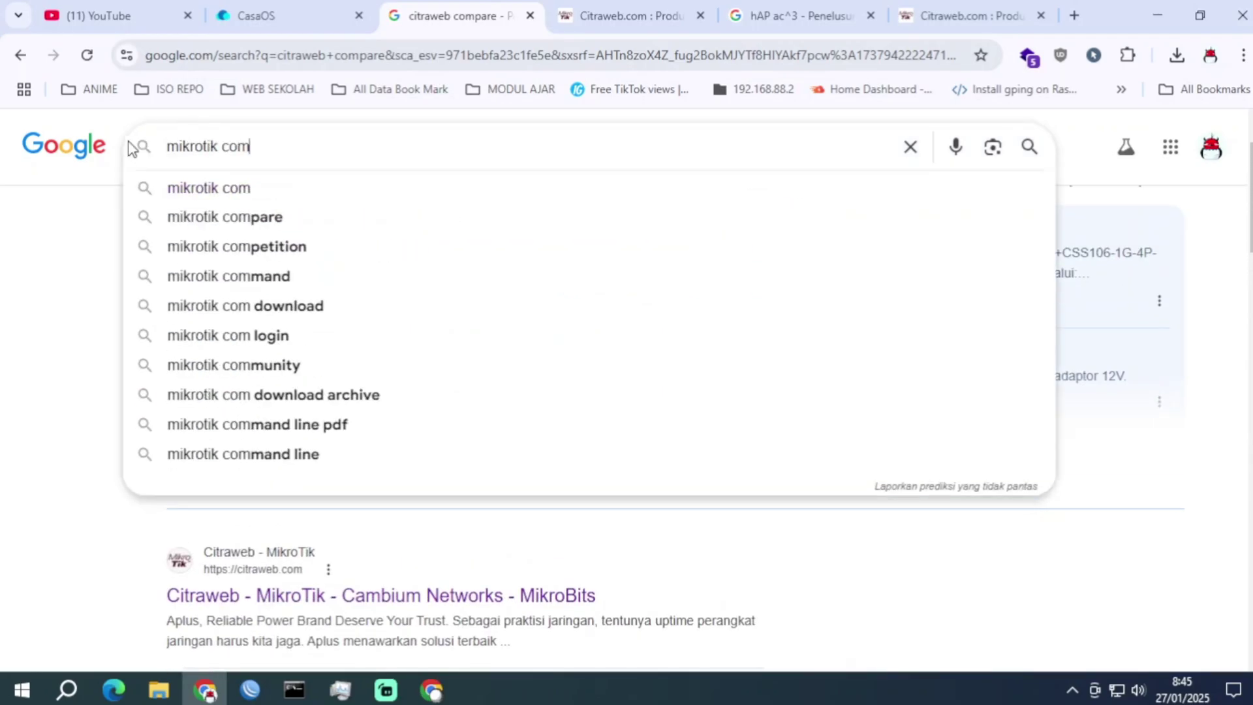
key(Down)
key(Down)
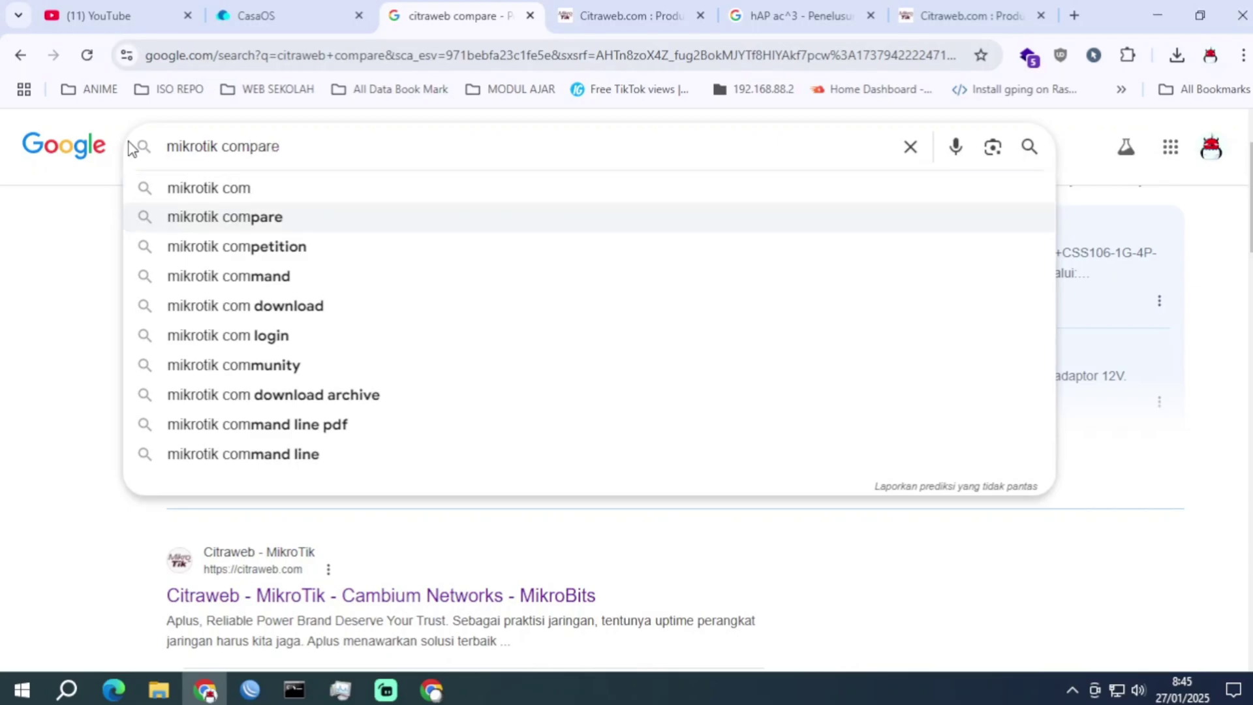
key(Return)
middle_click(252, 392)
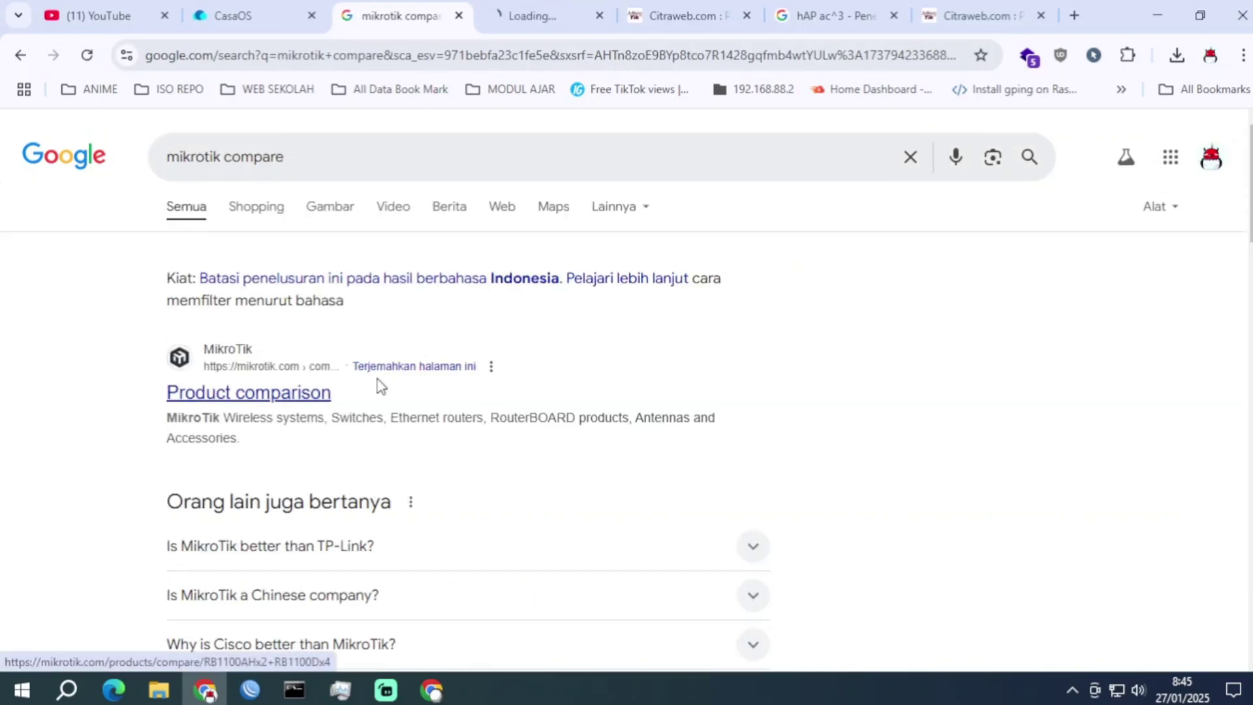
Open Dinamika Cipta Solusi's "RouterBOARD 750 | Compare Product" result in a new tab and switch to it.
scroll(392, 385, down, 5)
scroll(407, 384, down, 1)
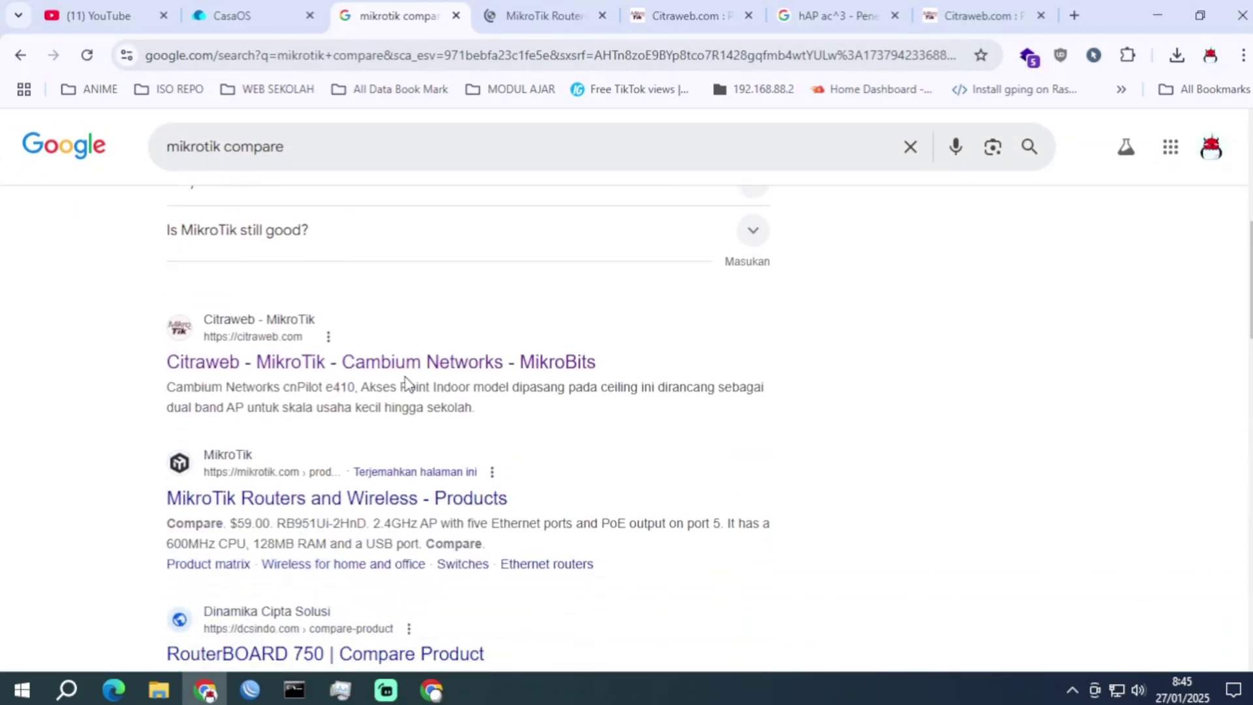
scroll(407, 384, down, 2)
scroll(410, 385, down, 2)
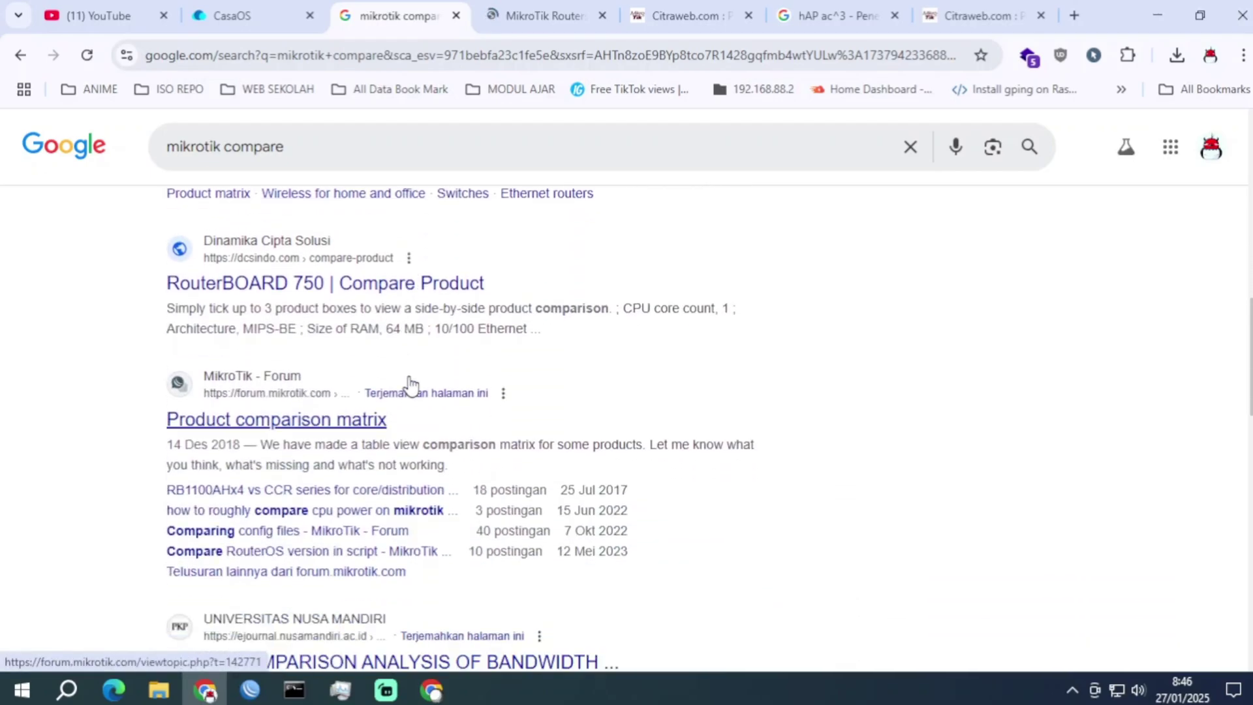
middle_click(291, 283)
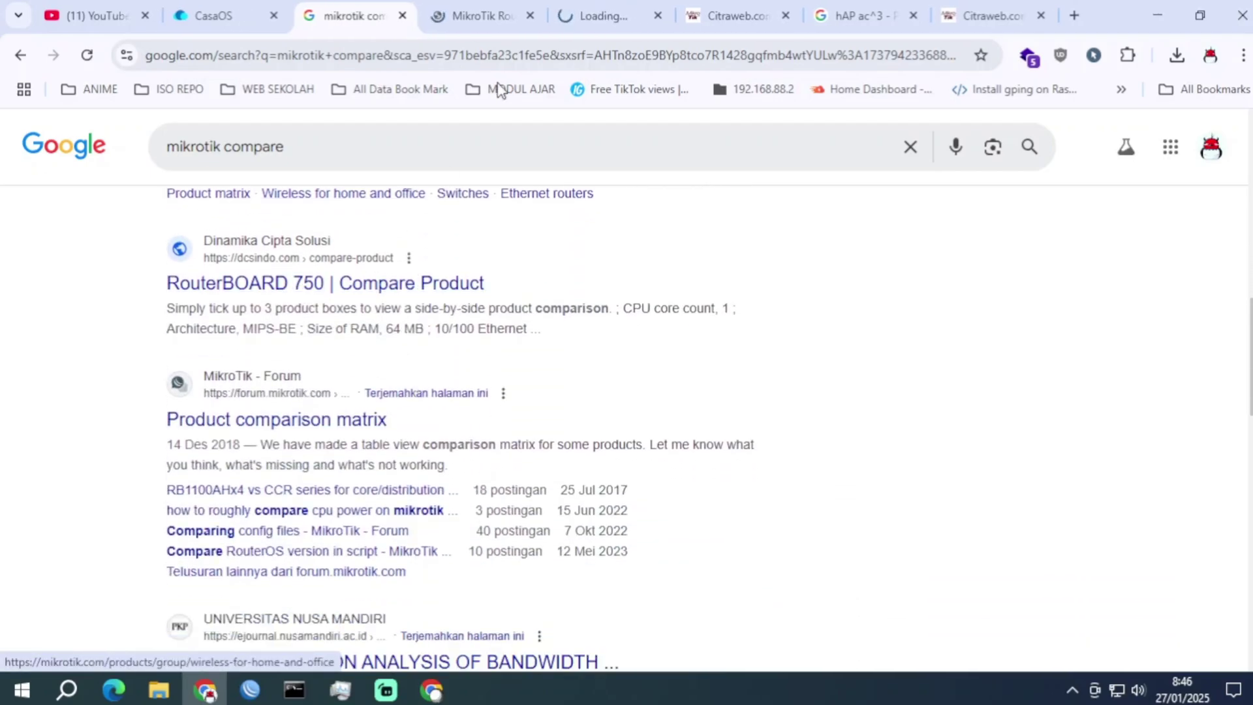
click(572, 18)
mouse_move(583, 189)
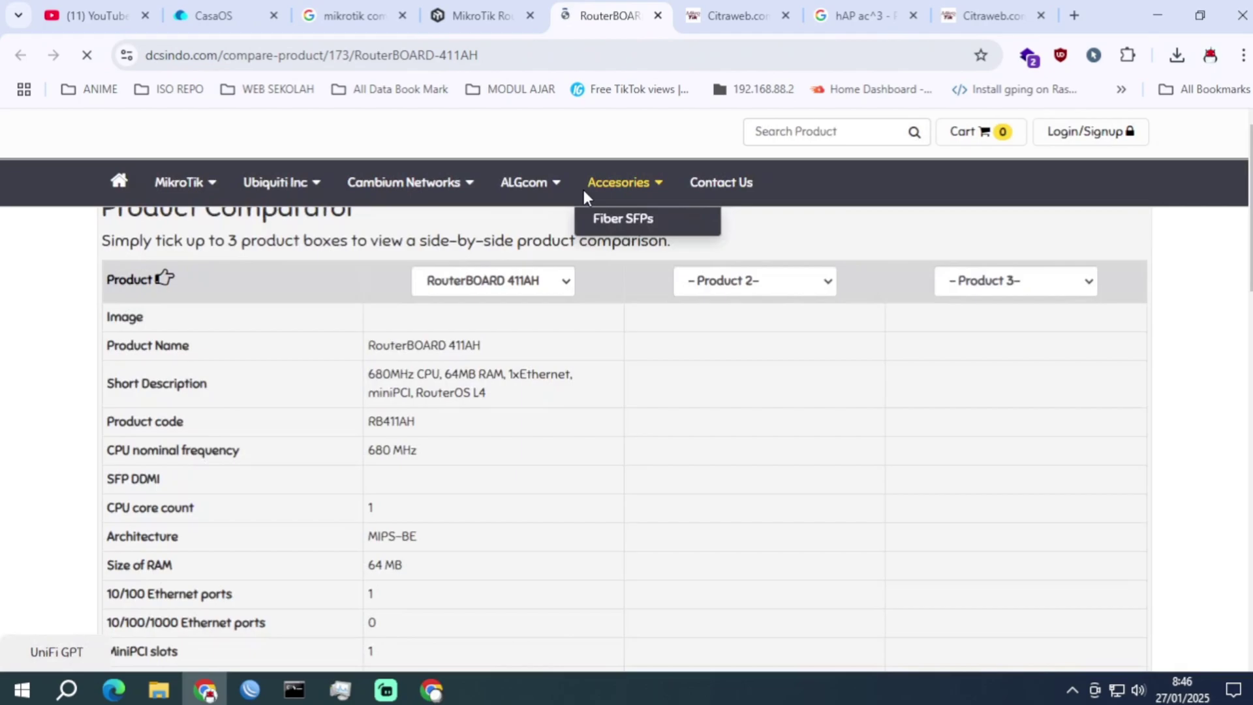
Set the first product in the DCS Product Comparator to RouterBOARD 951Ui-2HnD.
click(561, 282)
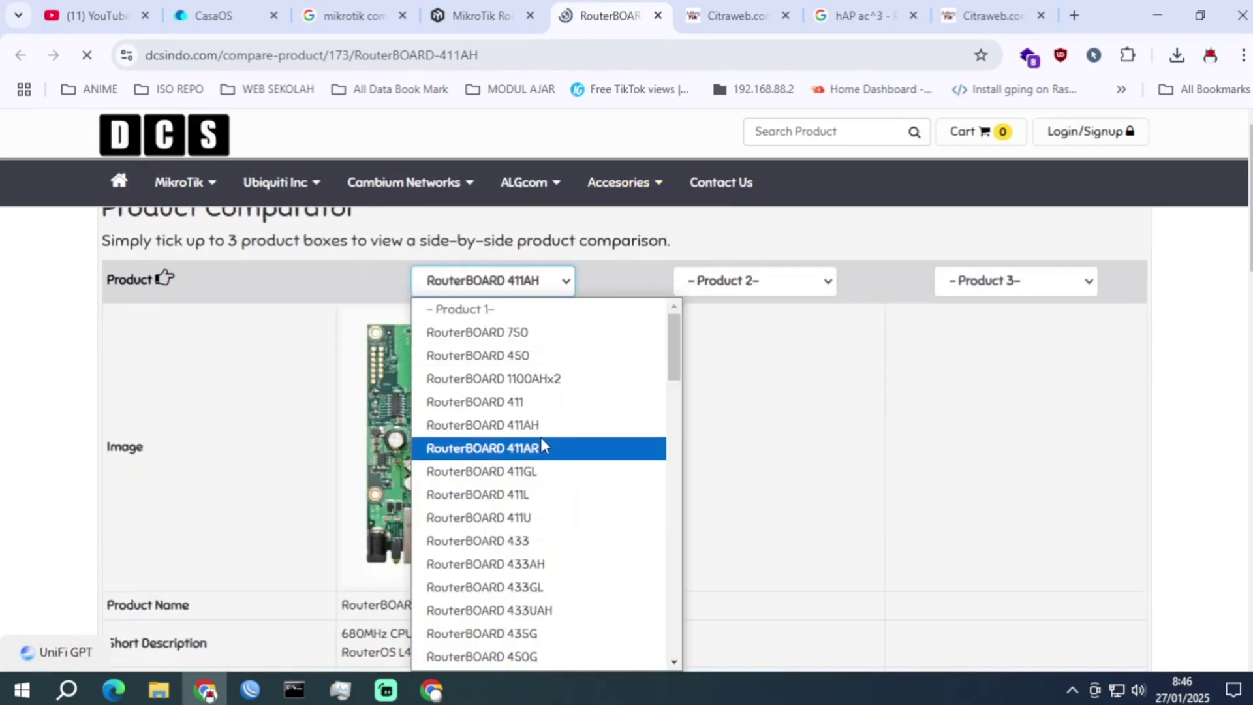
scroll(601, 373, down, 10)
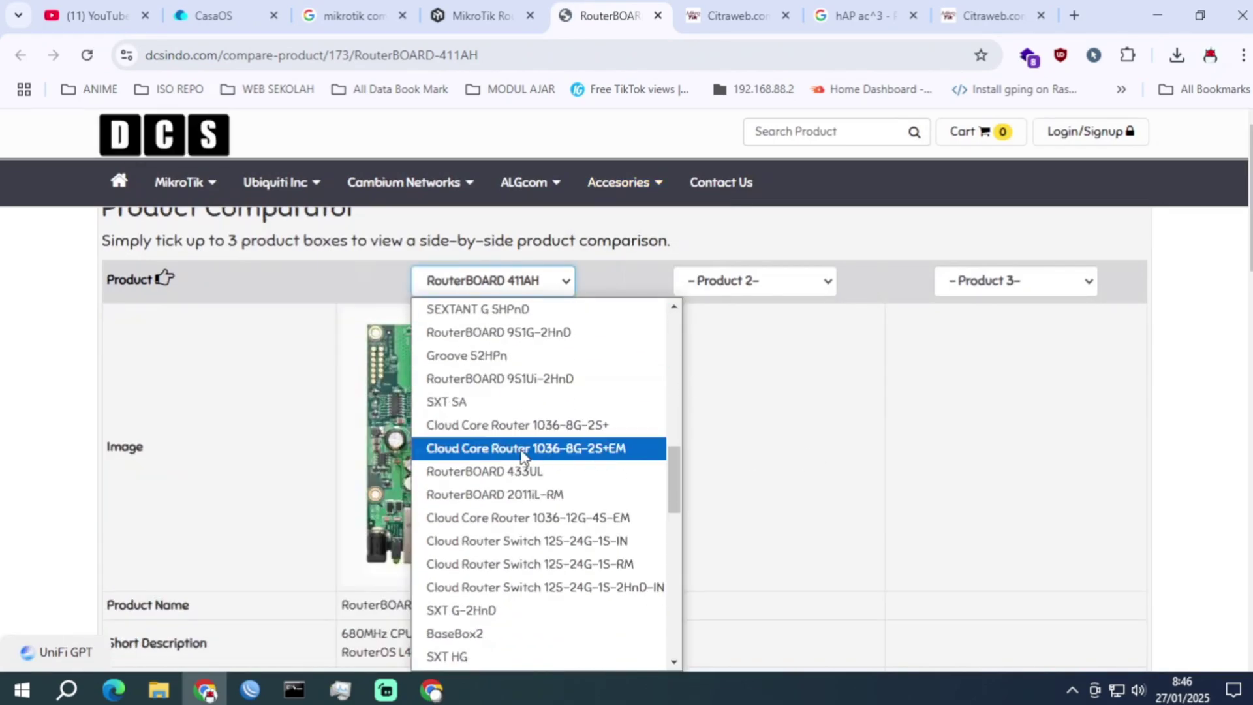
click(522, 379)
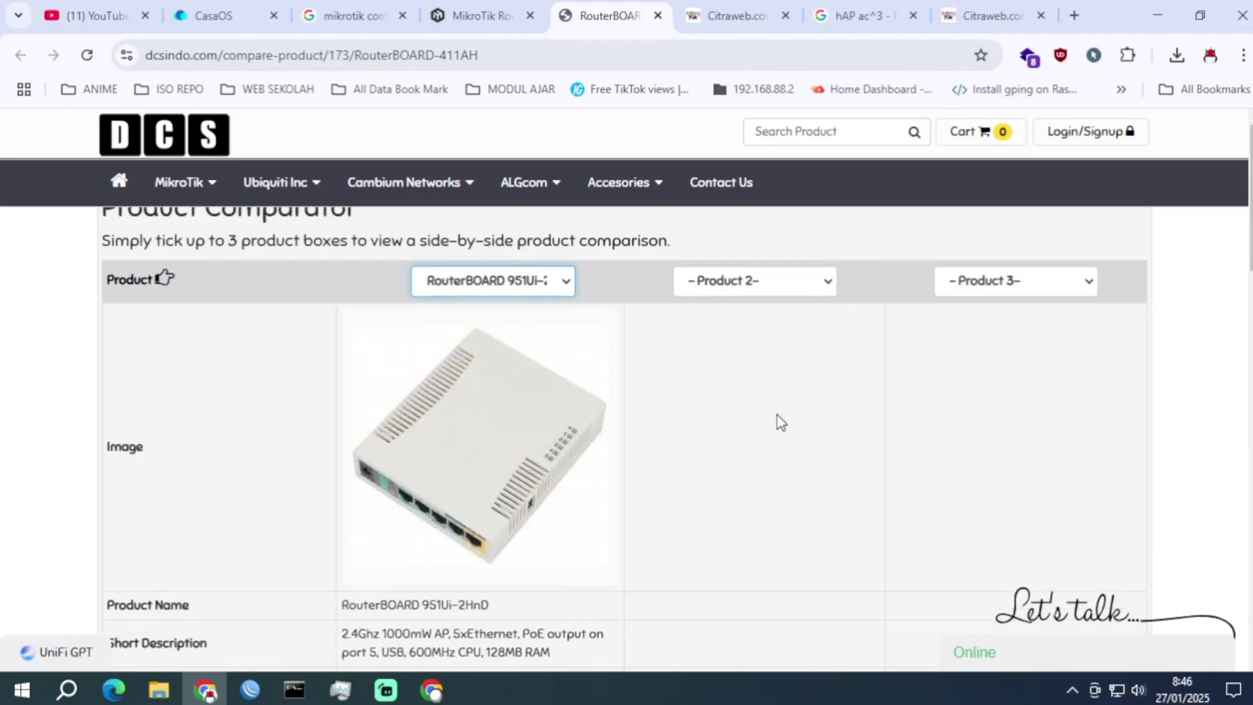
Look through the second product options, check the hAP ac3 model name on its Citraweb page, and return to the comparator.
click(752, 282)
scroll(779, 483, down, 5)
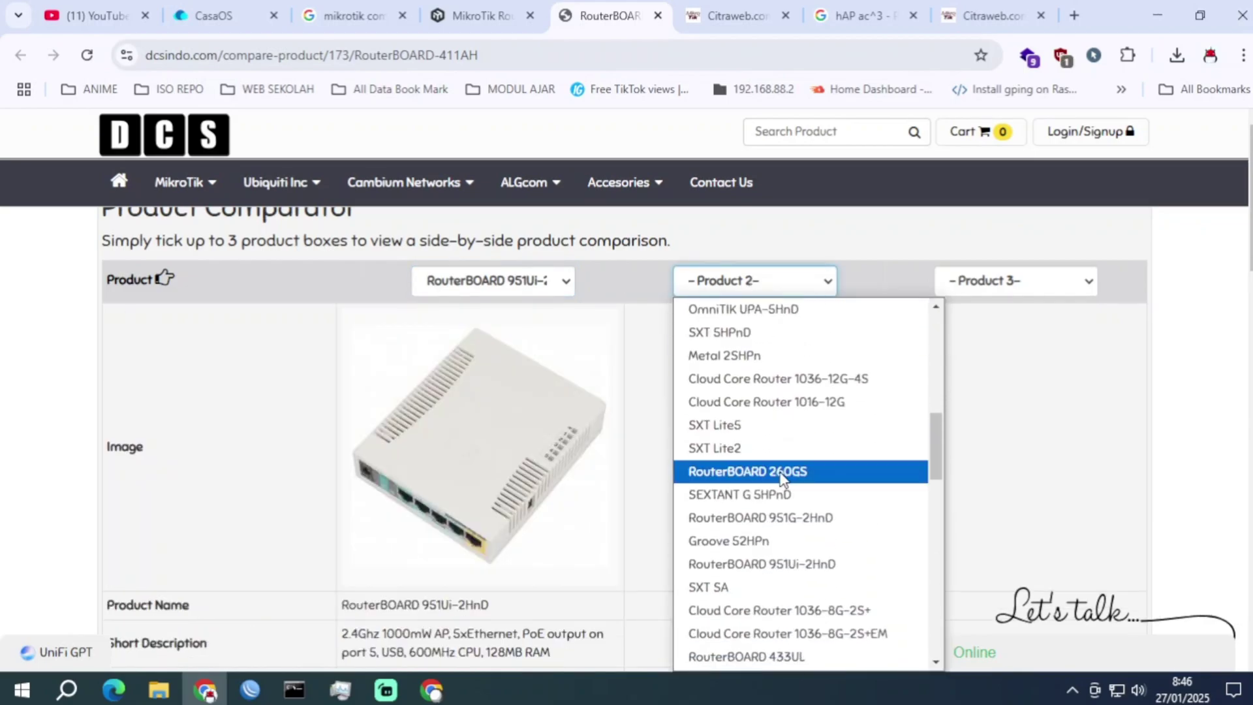
click(861, 15)
click(967, 10)
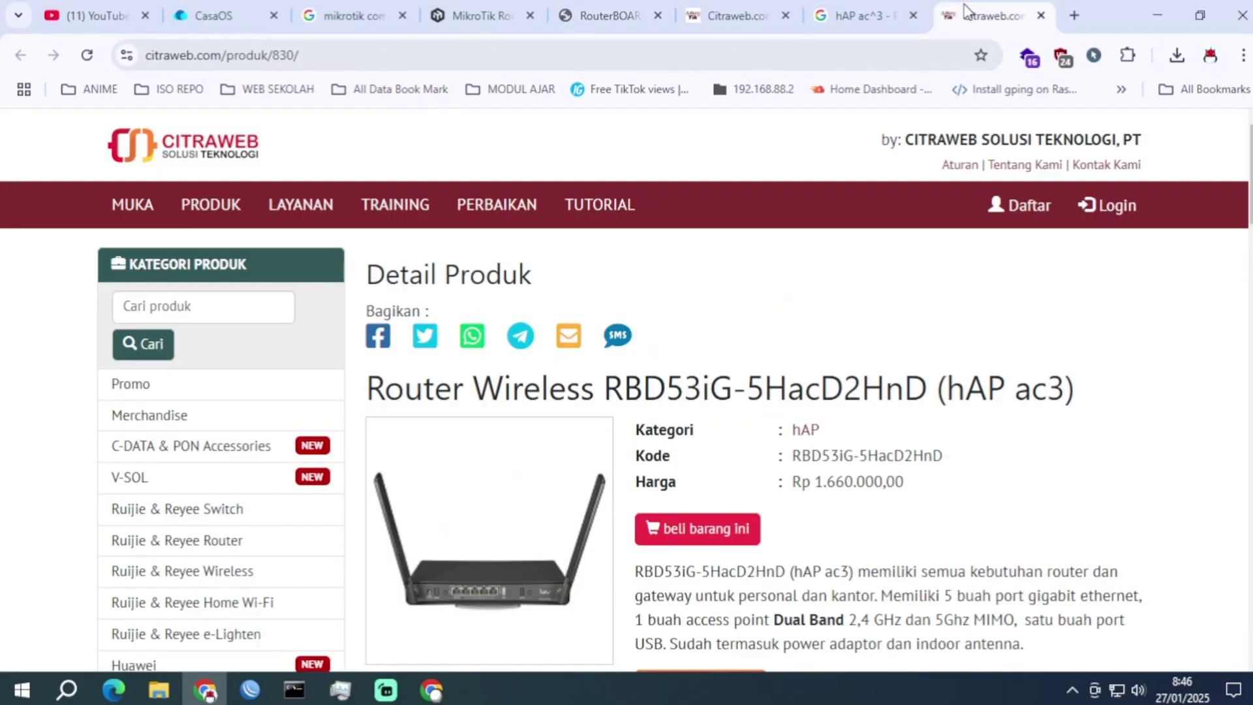
scroll(705, 486, down, 1)
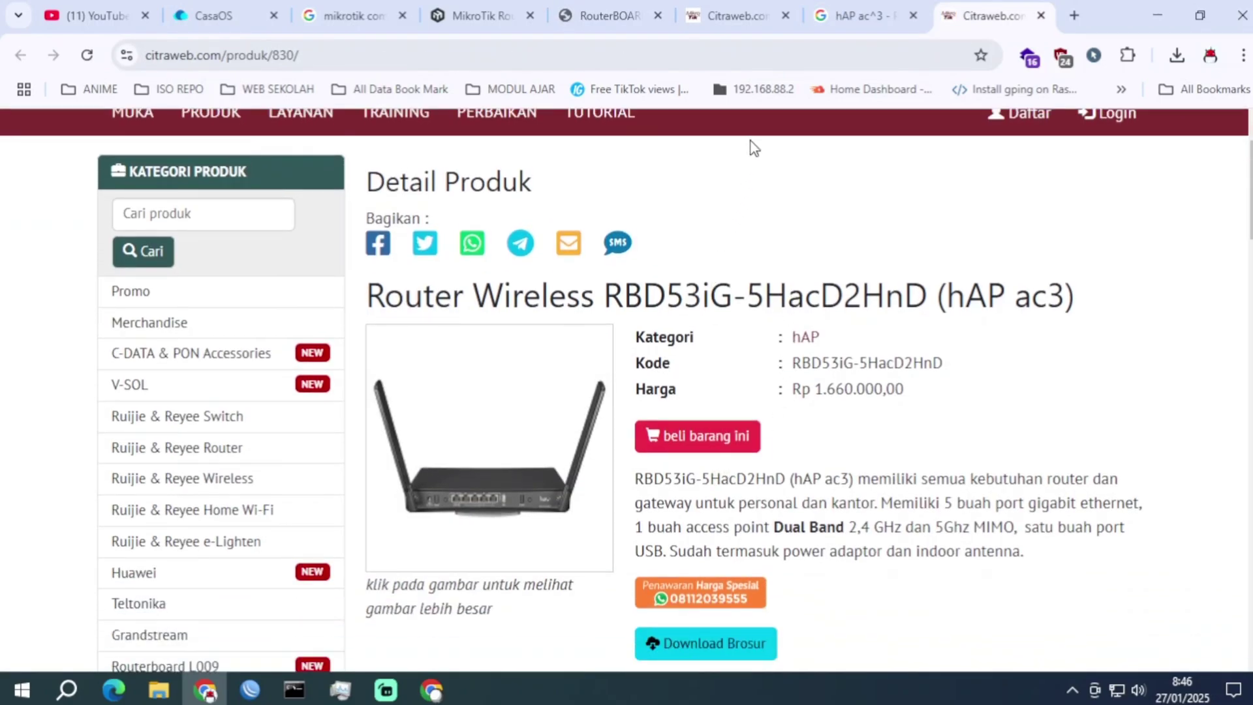
click(862, 15)
click(727, 6)
click(610, 15)
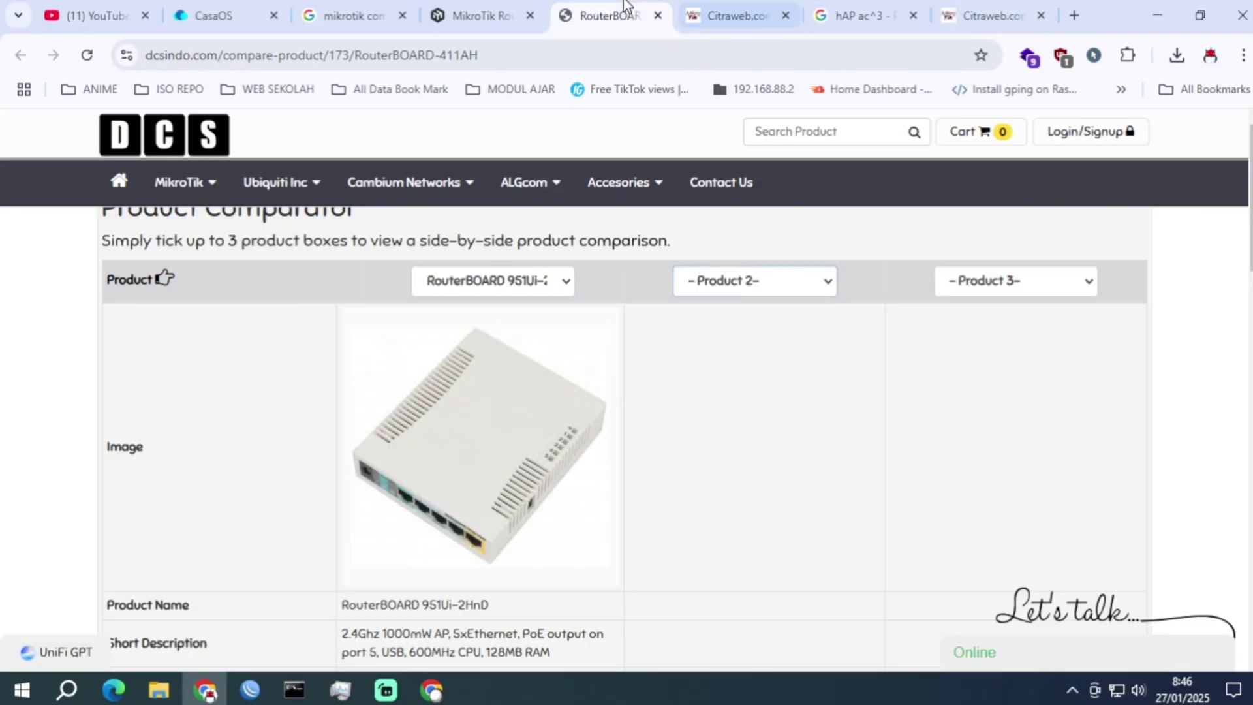
Search the whole list of second product options in the comparator for the hAP ac3 model.
click(767, 280)
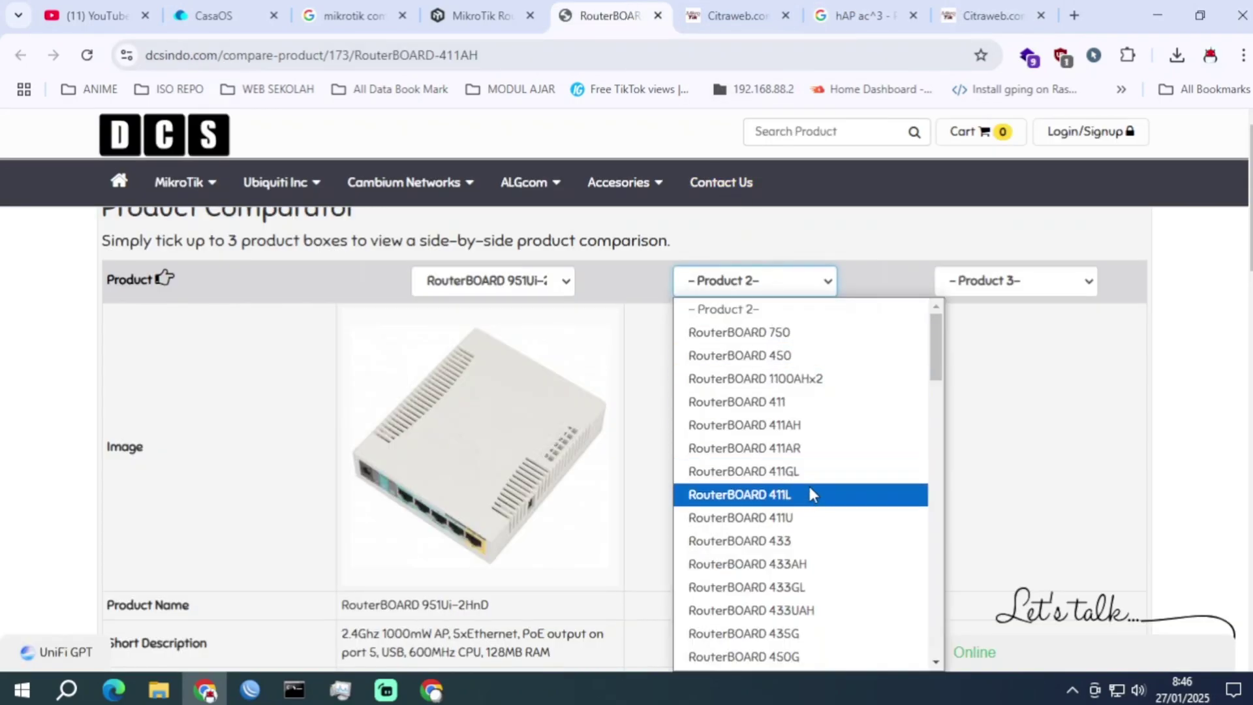
scroll(810, 499, down, 9)
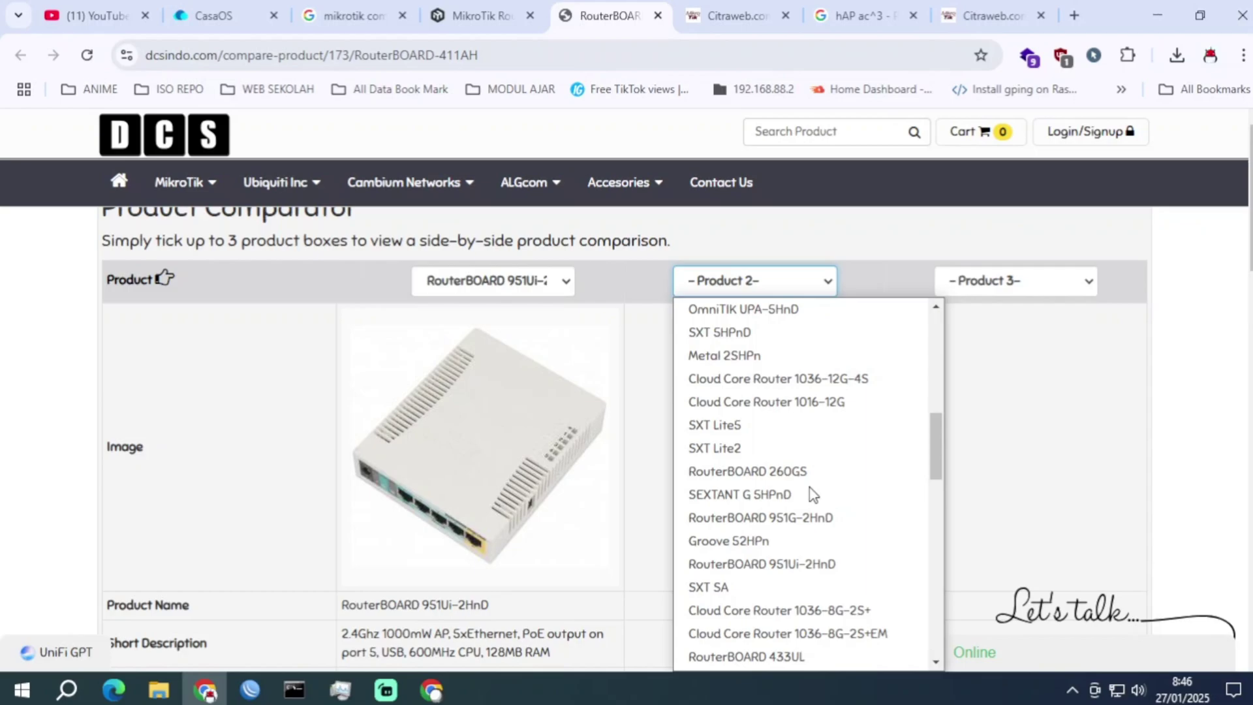
scroll(813, 494, down, 6)
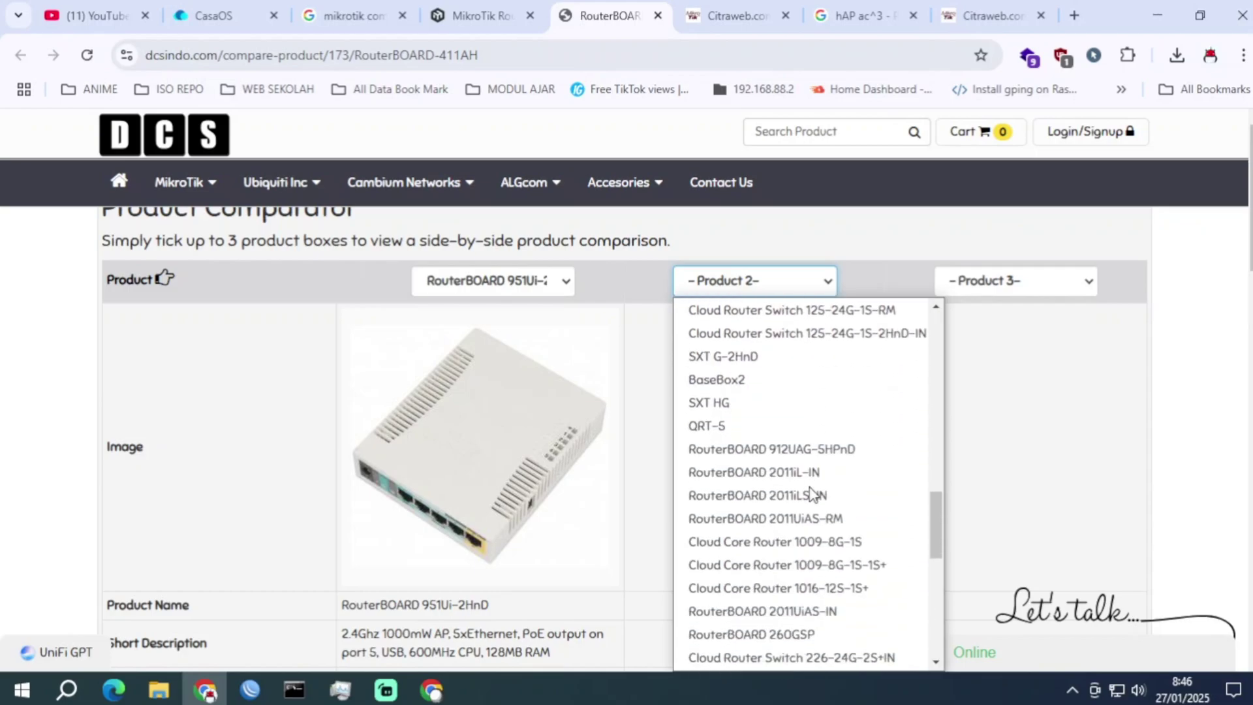
scroll(812, 494, down, 8)
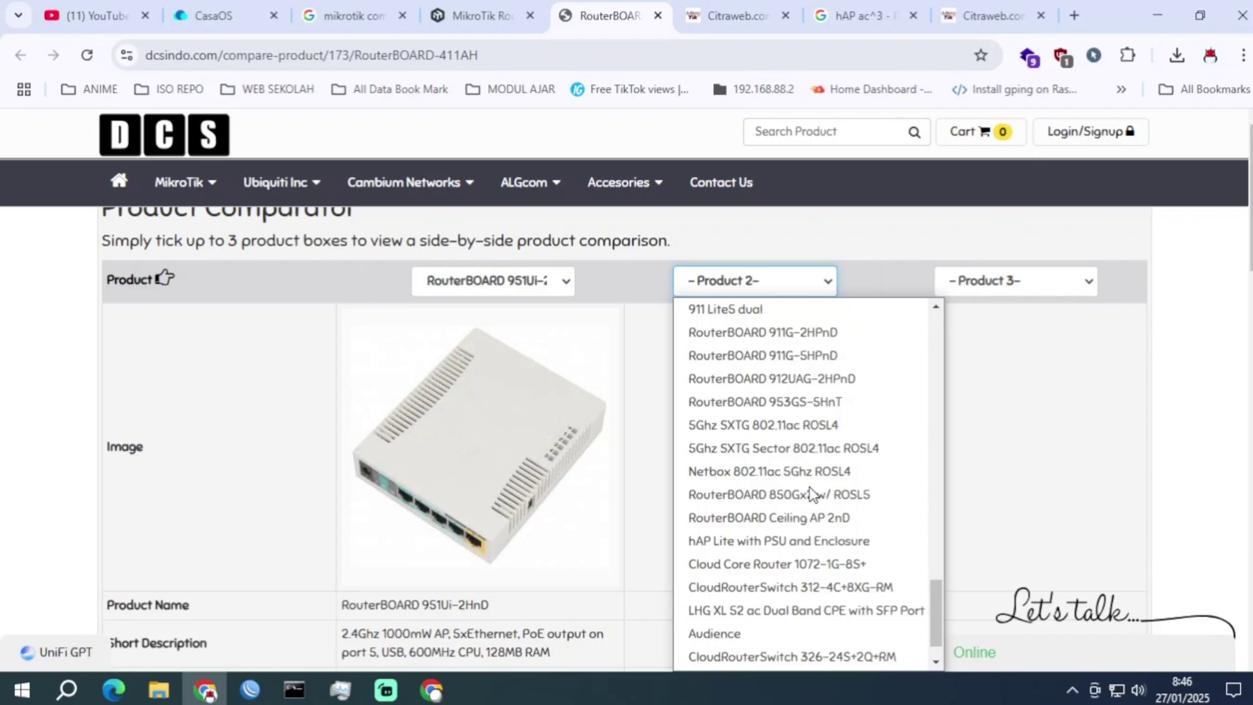
scroll(933, 608, down, 1)
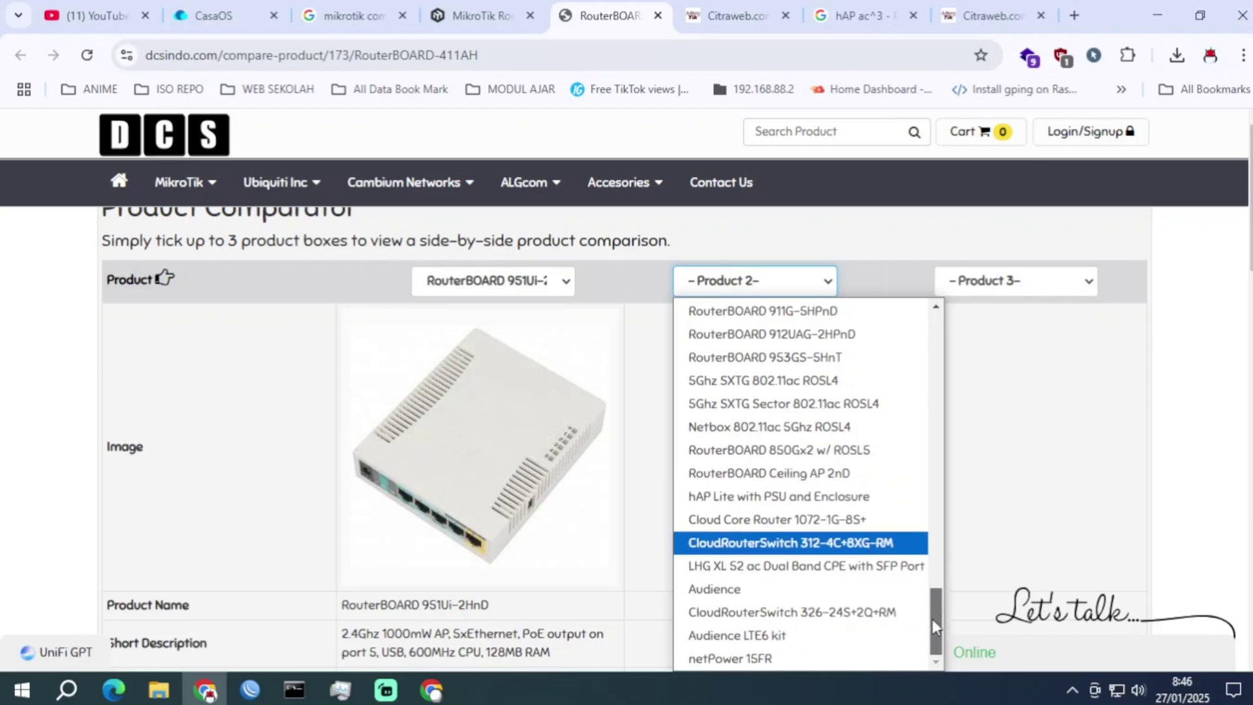
drag(932, 618, 889, 599)
scroll(889, 599, down, 2)
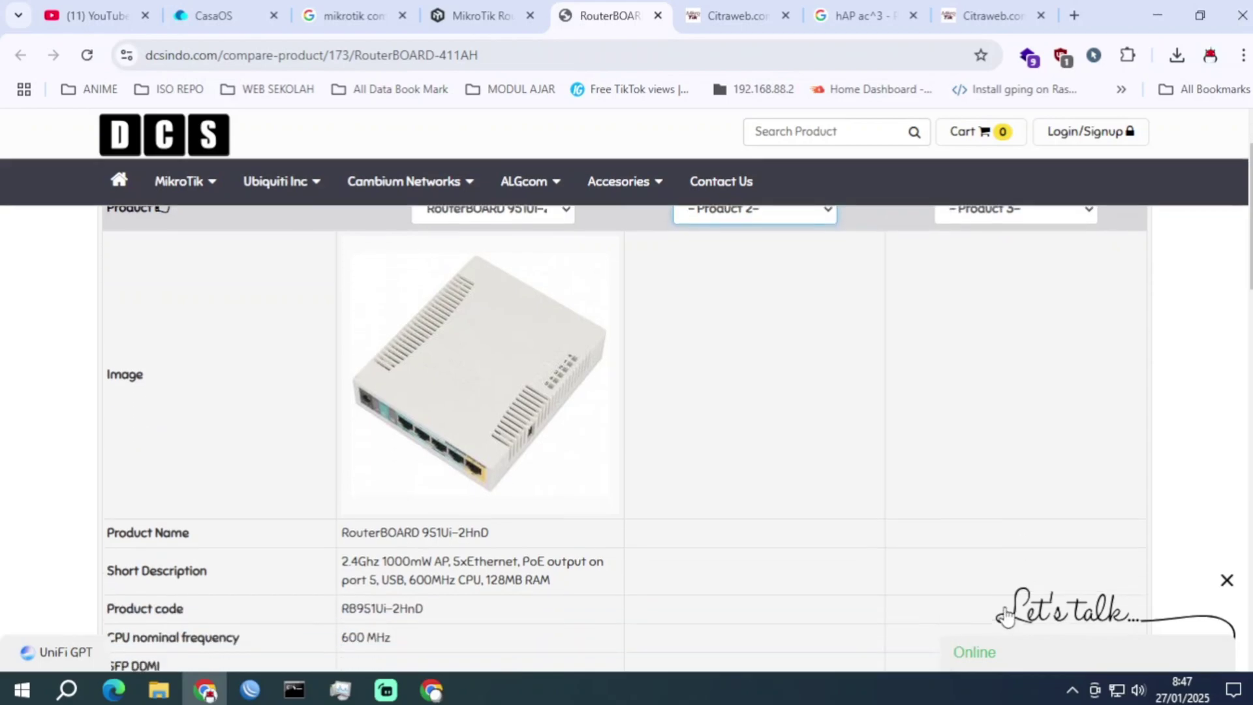
scroll(966, 575, down, 2)
scroll(959, 562, up, 2)
Recheck the second product options against Citraweb's hAP ac3 and RB951Ui-2HND pages, and return to the comparator.
click(820, 284)
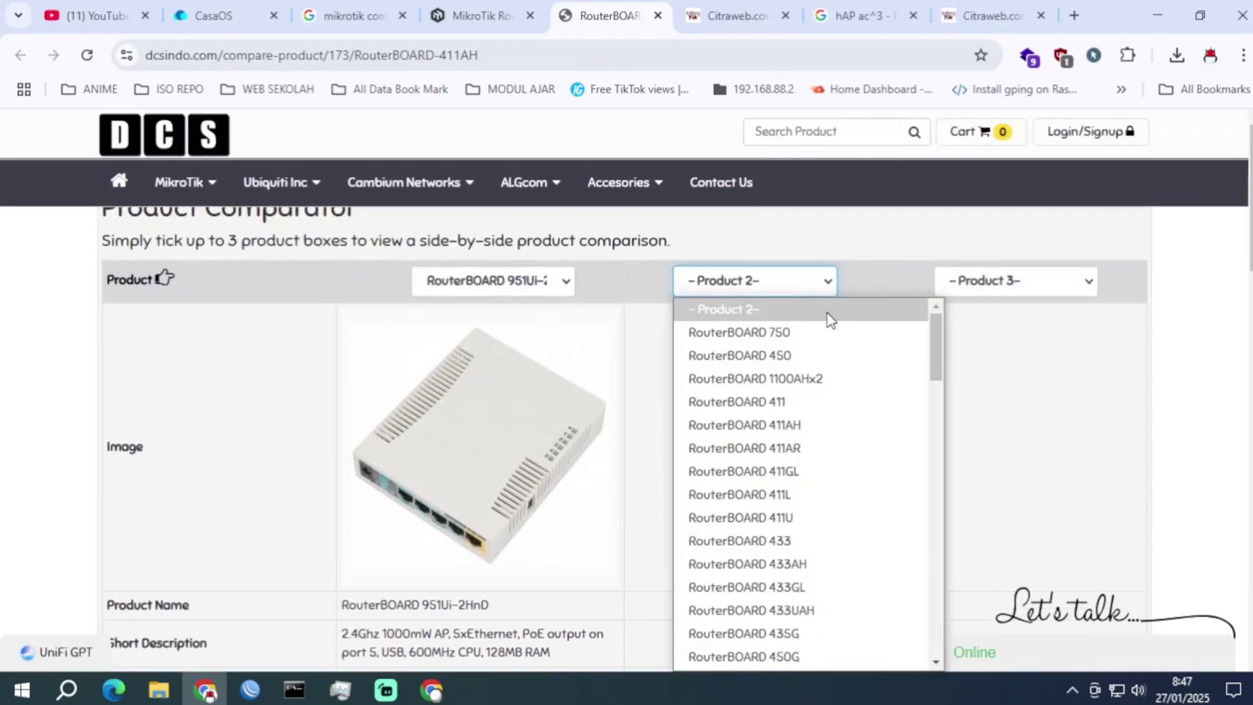
drag(938, 355, 941, 401)
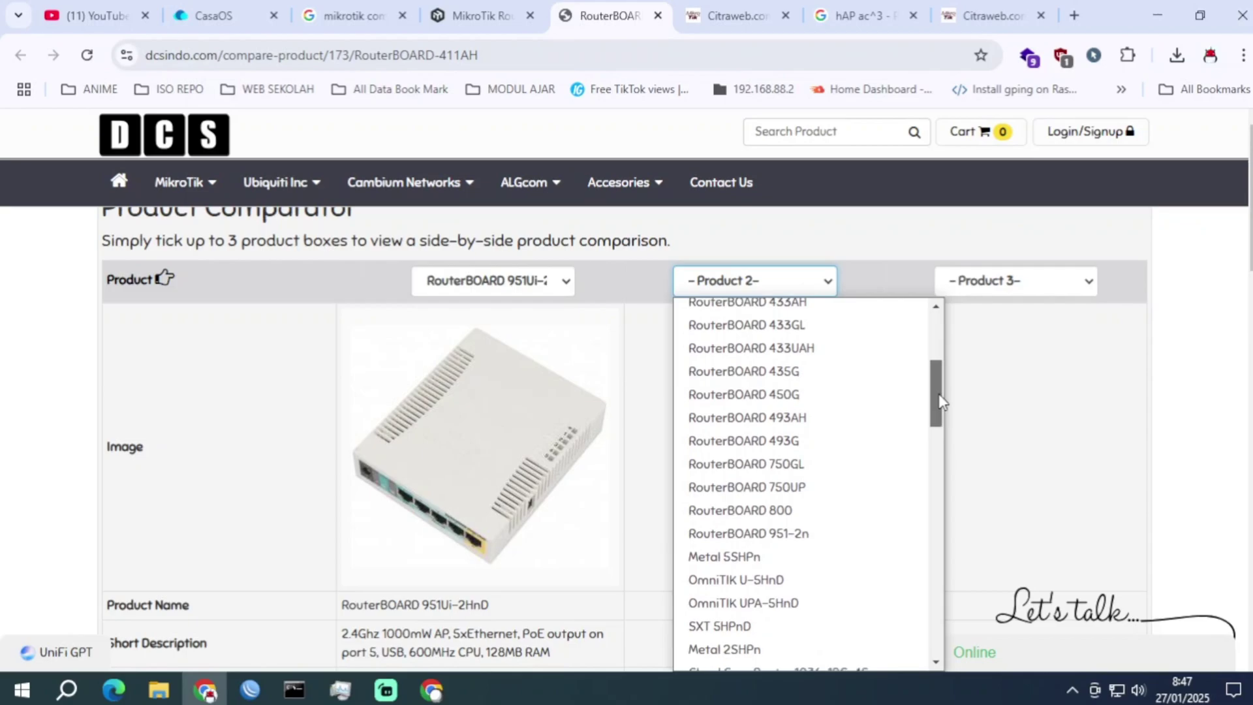
click(986, 5)
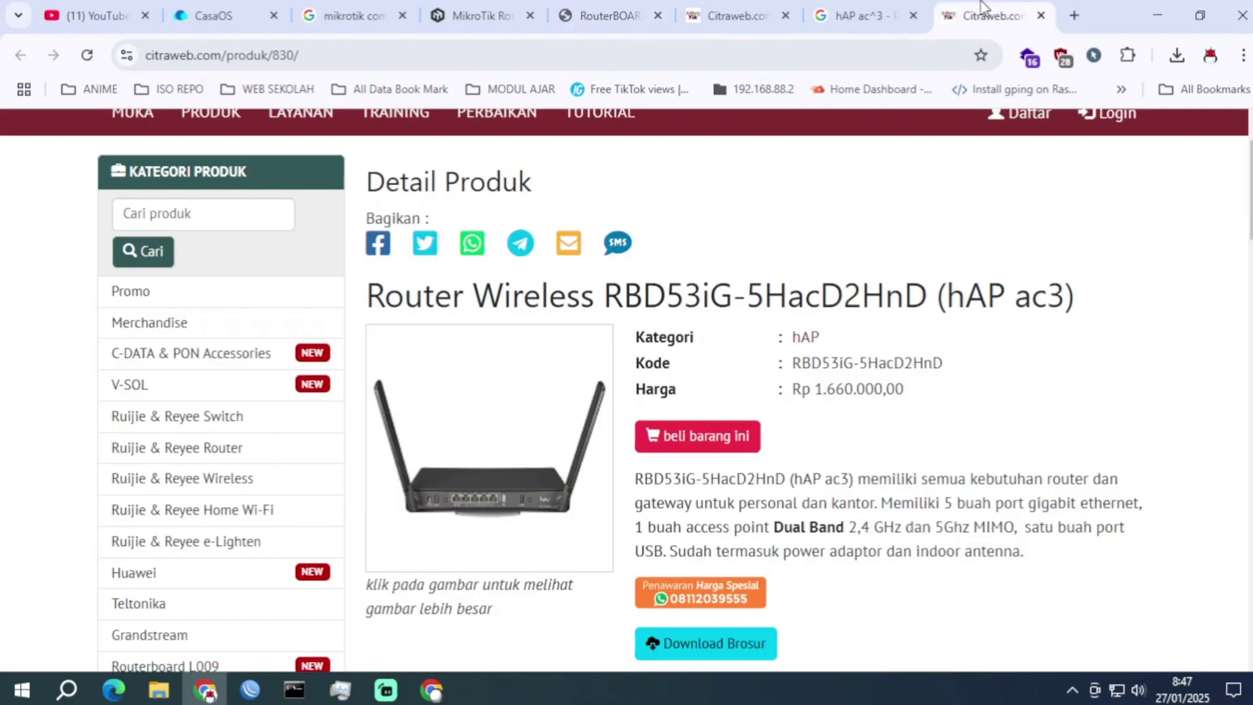
click(732, 15)
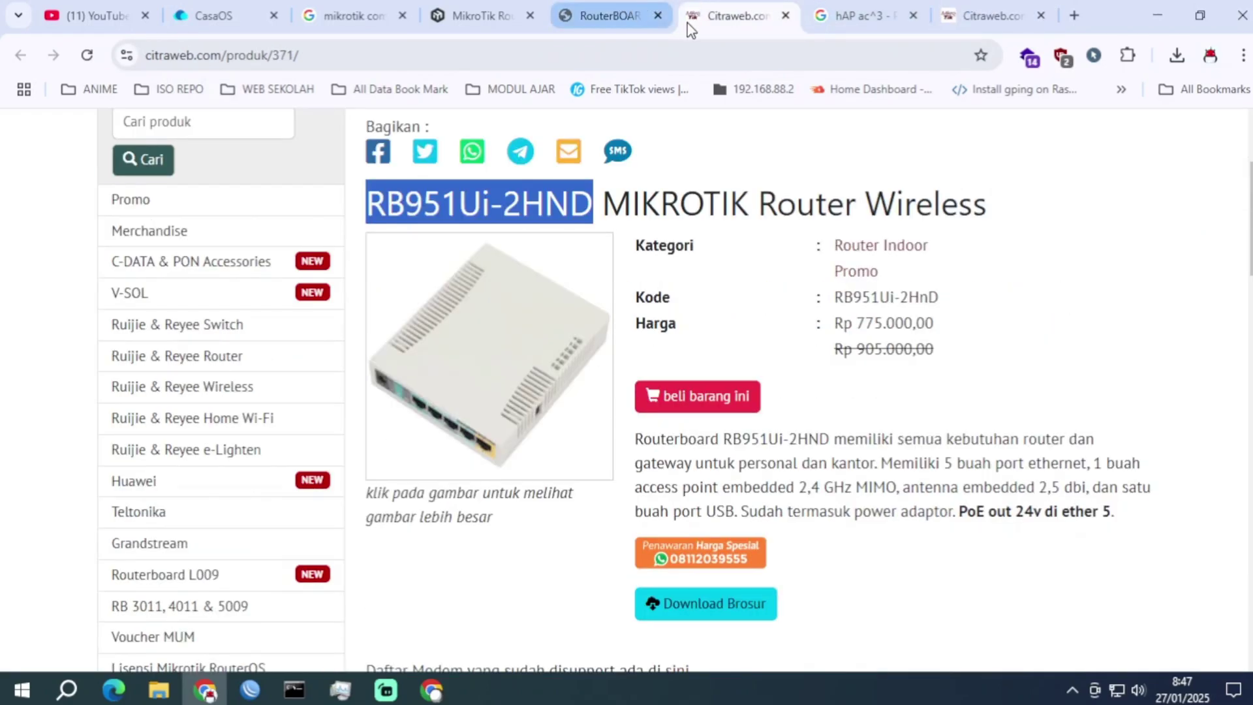
click(610, 15)
Go through the second product options once more for the hAP ac3 and close the list with no product chosen.
click(824, 283)
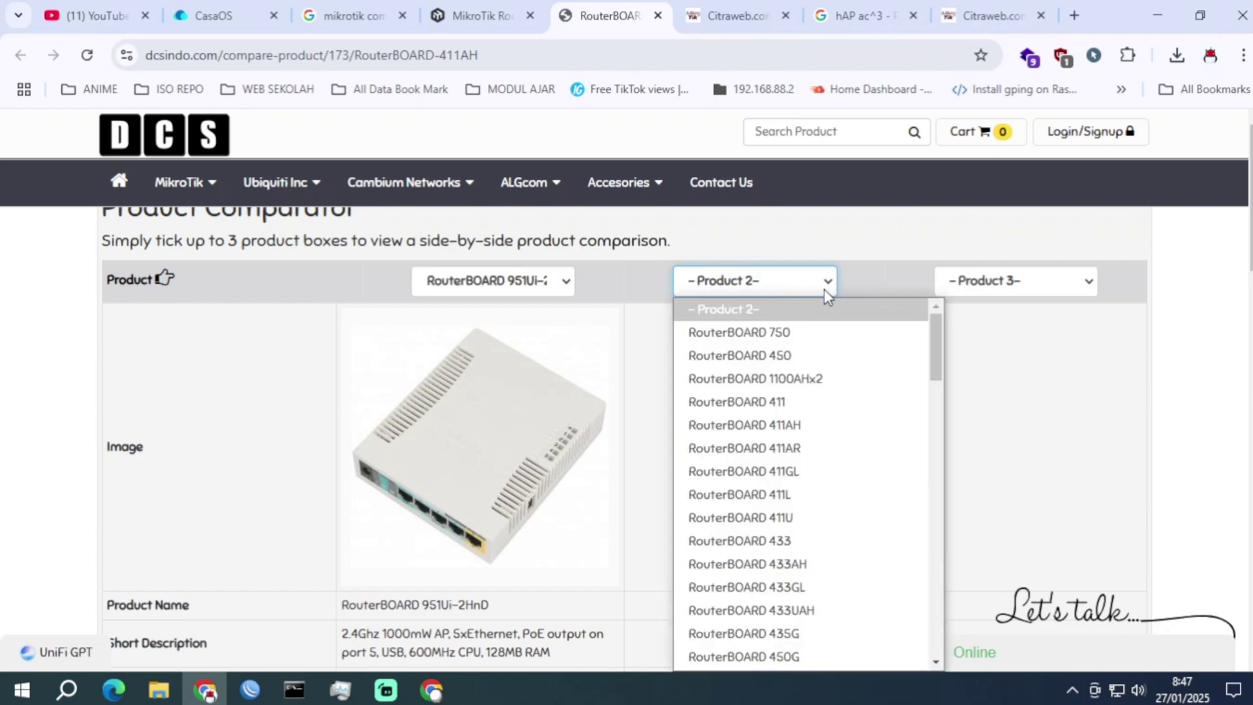
scroll(853, 457, down, 3)
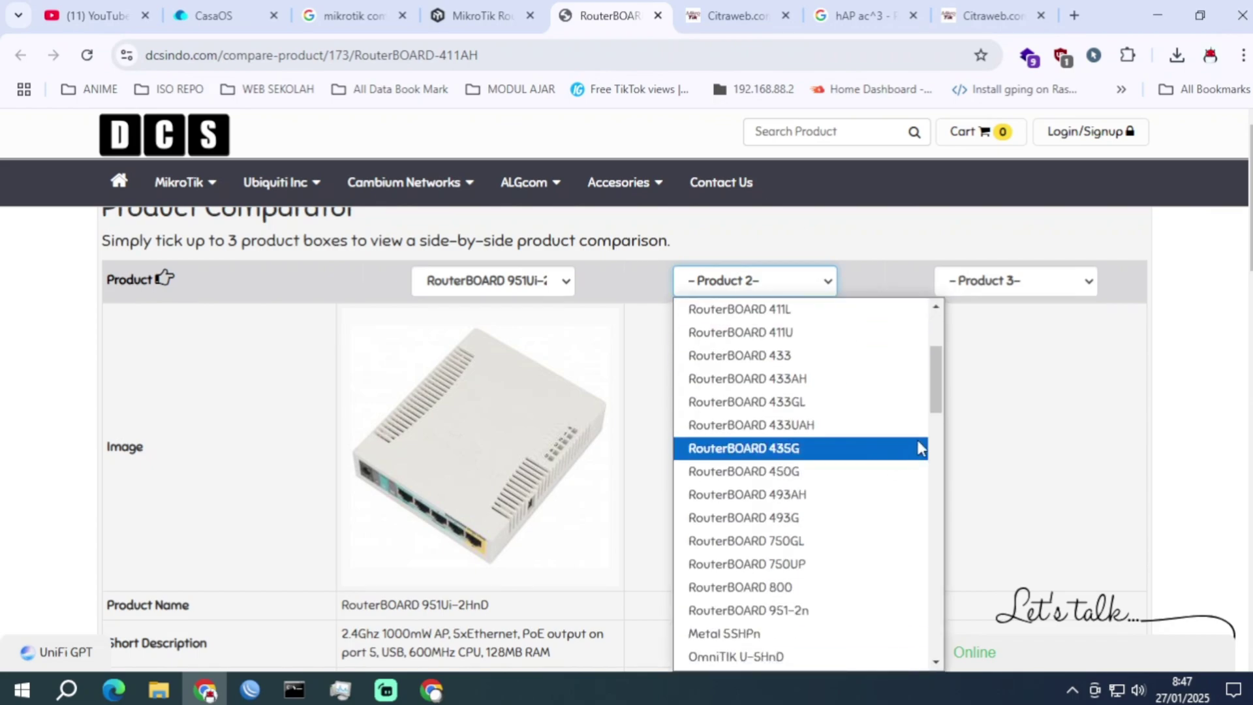
drag(941, 400, 938, 566)
click(958, 468)
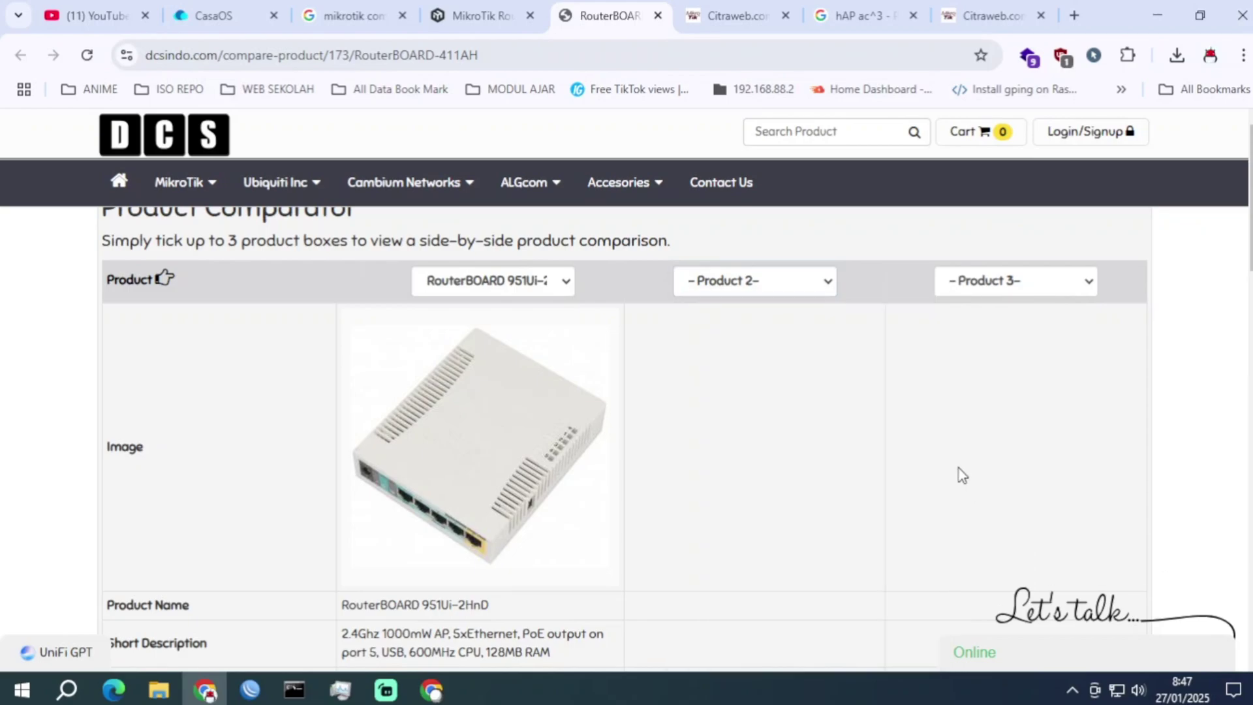
Look through MikroTik's comparison of the RB1100AHx2 and RB1100AHx4 Dude Edition, and open the site's product catalogue.
click(482, 14)
scroll(718, 467, down, 5)
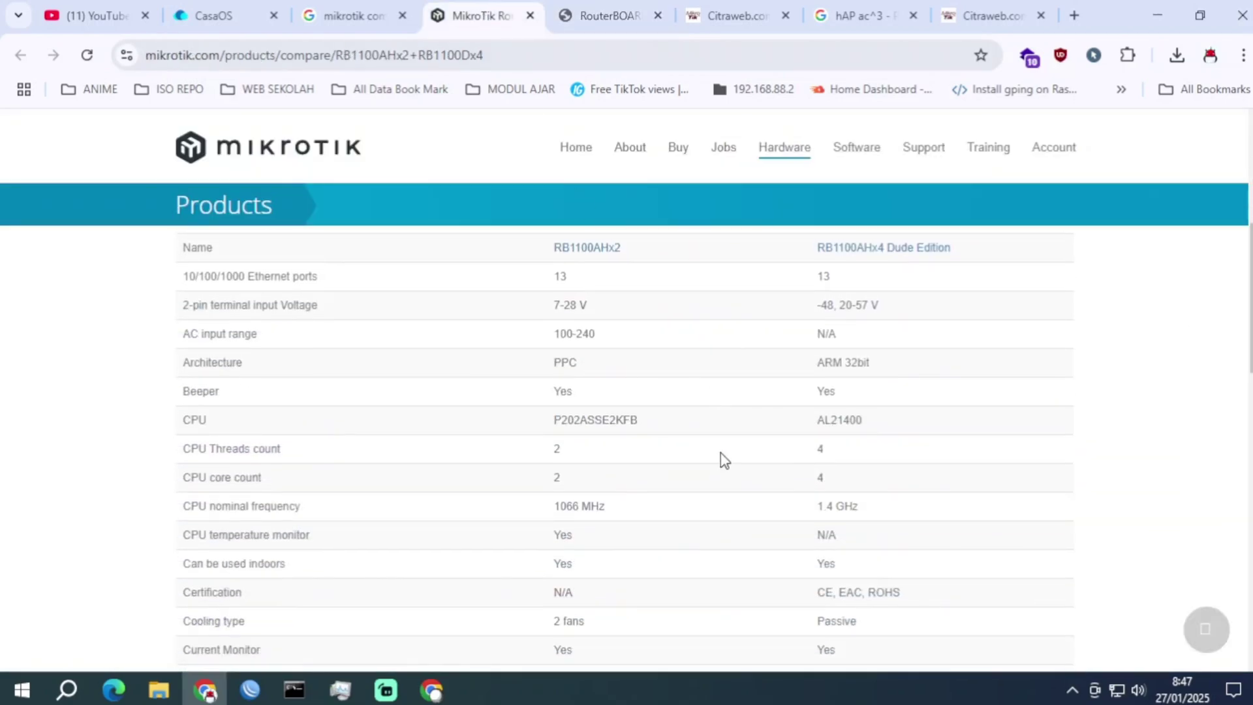
scroll(723, 453, up, 4)
scroll(722, 450, down, 15)
scroll(721, 448, up, 20)
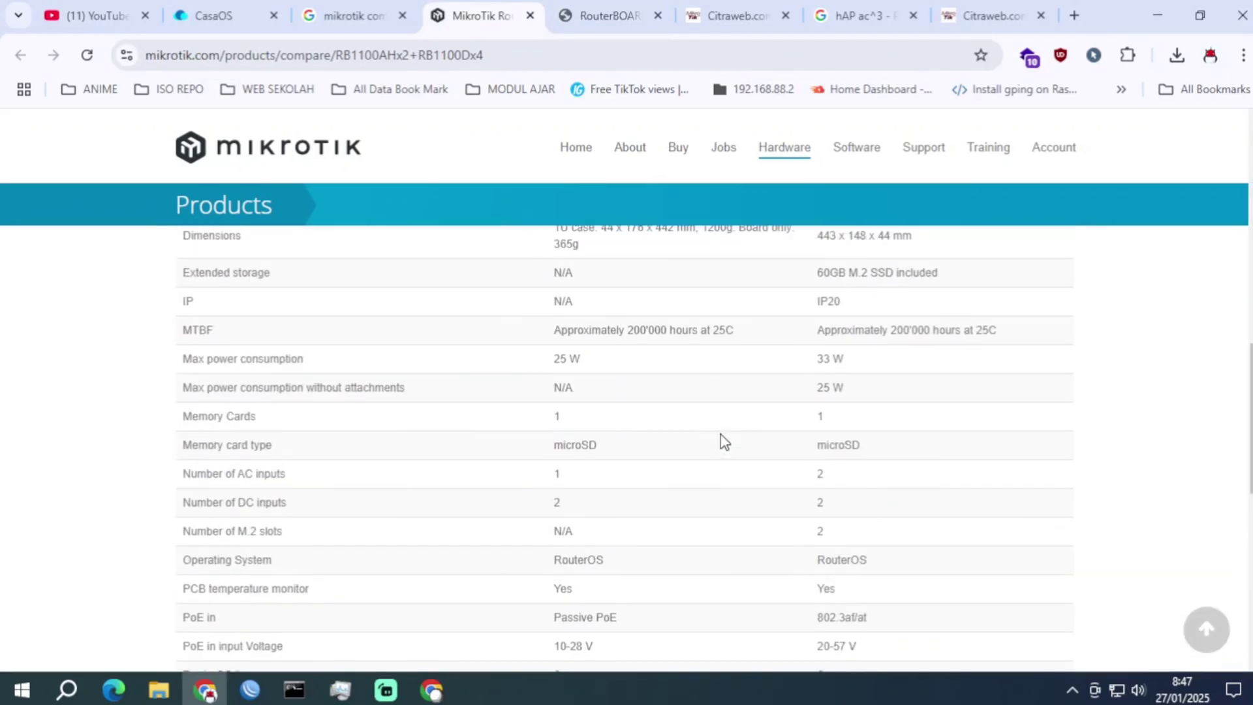
click(258, 285)
scroll(859, 428, down, 5)
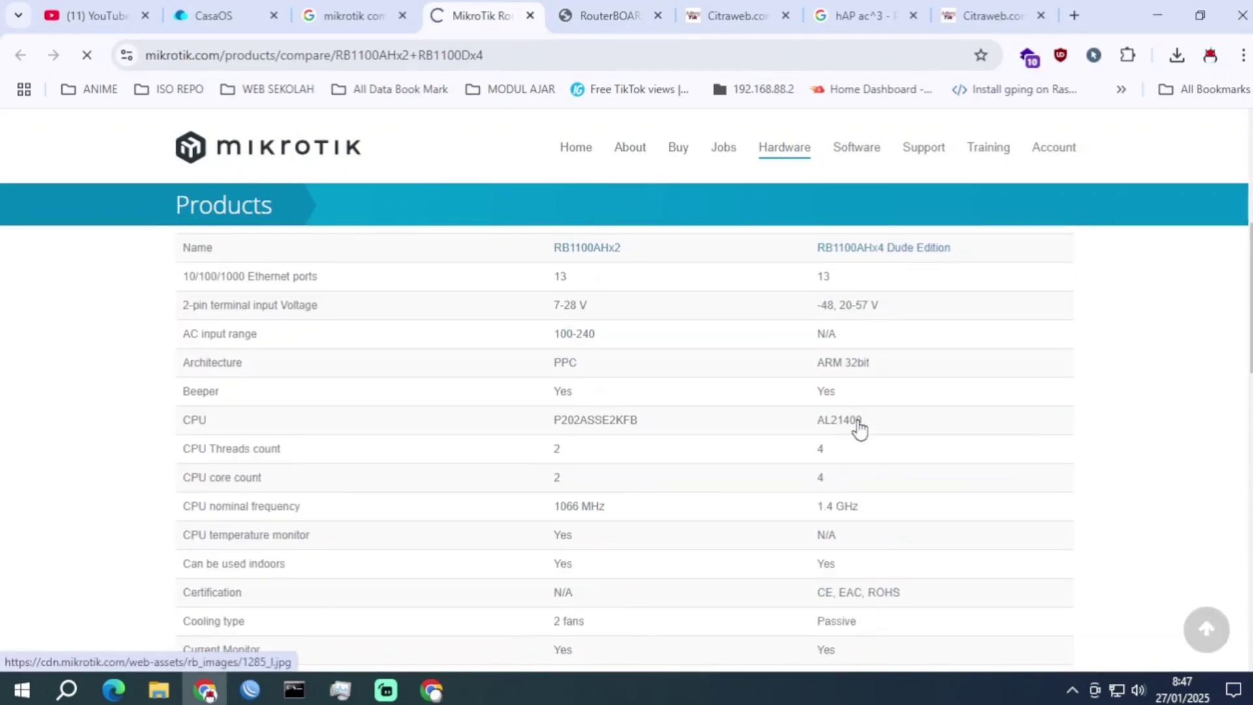
scroll(859, 428, down, 6)
scroll(859, 425, up, 5)
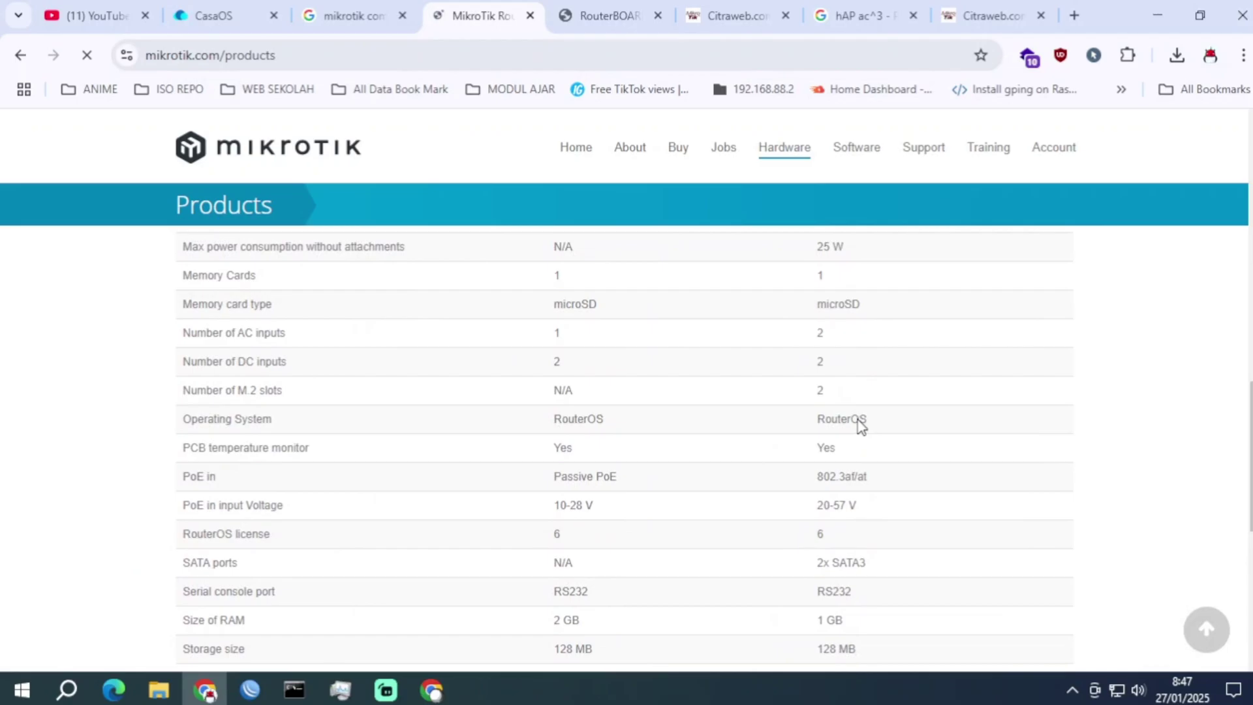
scroll(853, 411, up, 5)
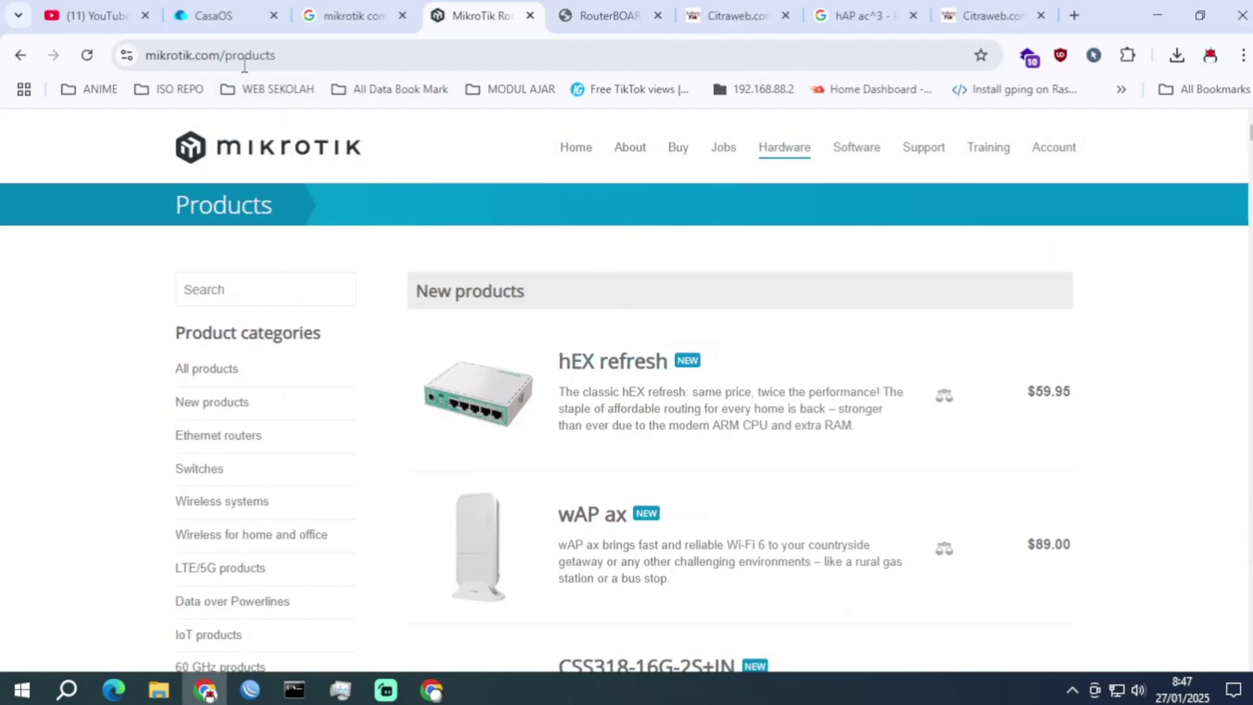
Look through the Google results for "mikrotik compare" for another comparison tool.
click(355, 16)
scroll(522, 414, down, 1)
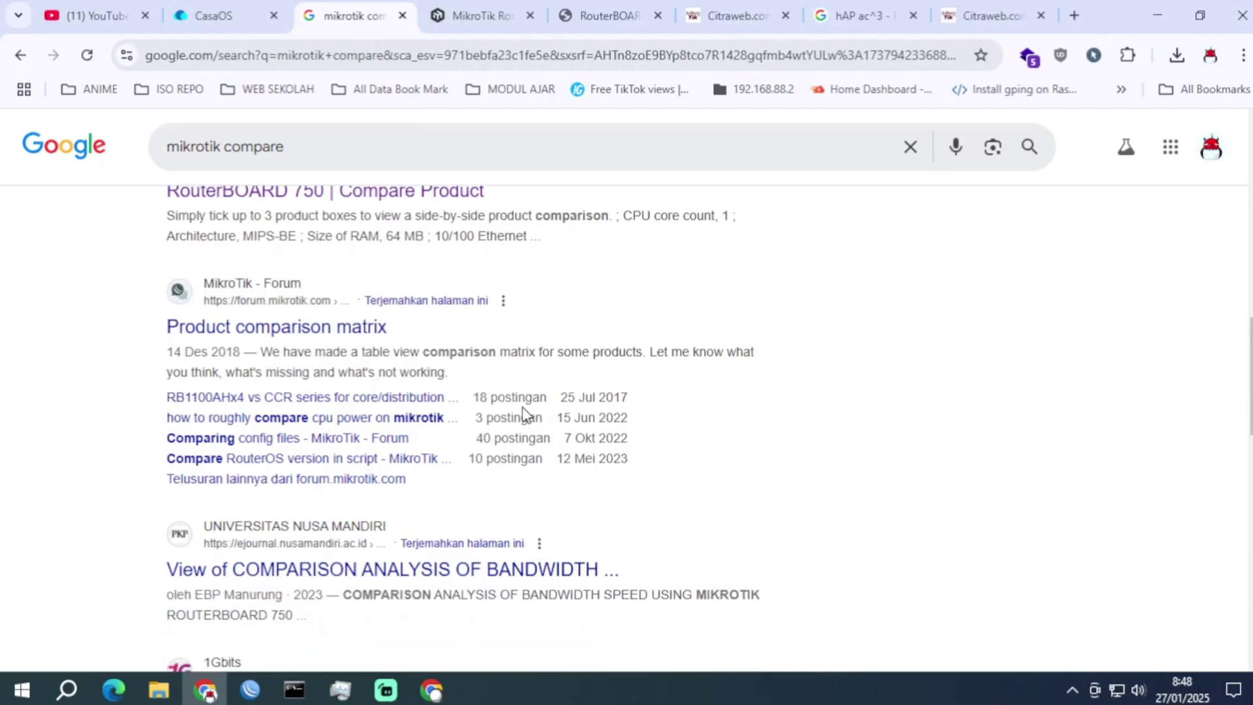
scroll(522, 414, down, 2)
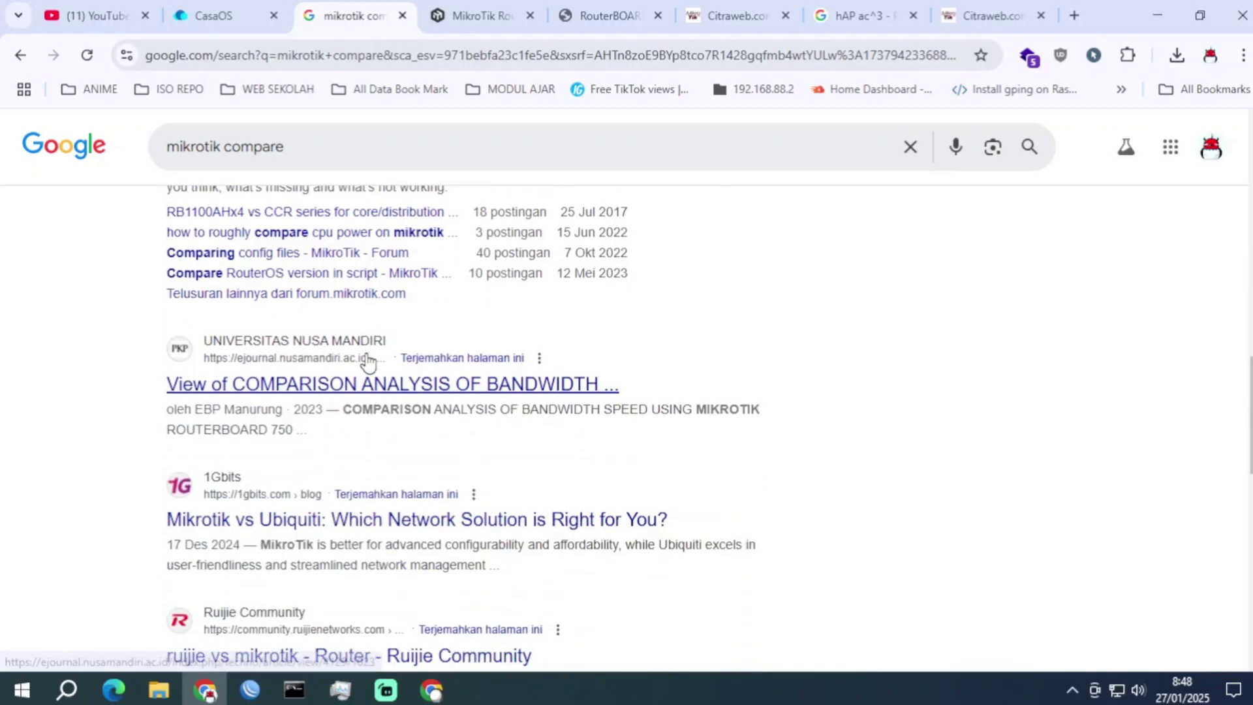
scroll(364, 356, down, 3)
scroll(359, 302, up, 10)
Return to Citraweb's hAP ac3 product page and highlight the RBD53iG-5HacD2HnD code and the hAP ac3 name in its title.
click(503, 8)
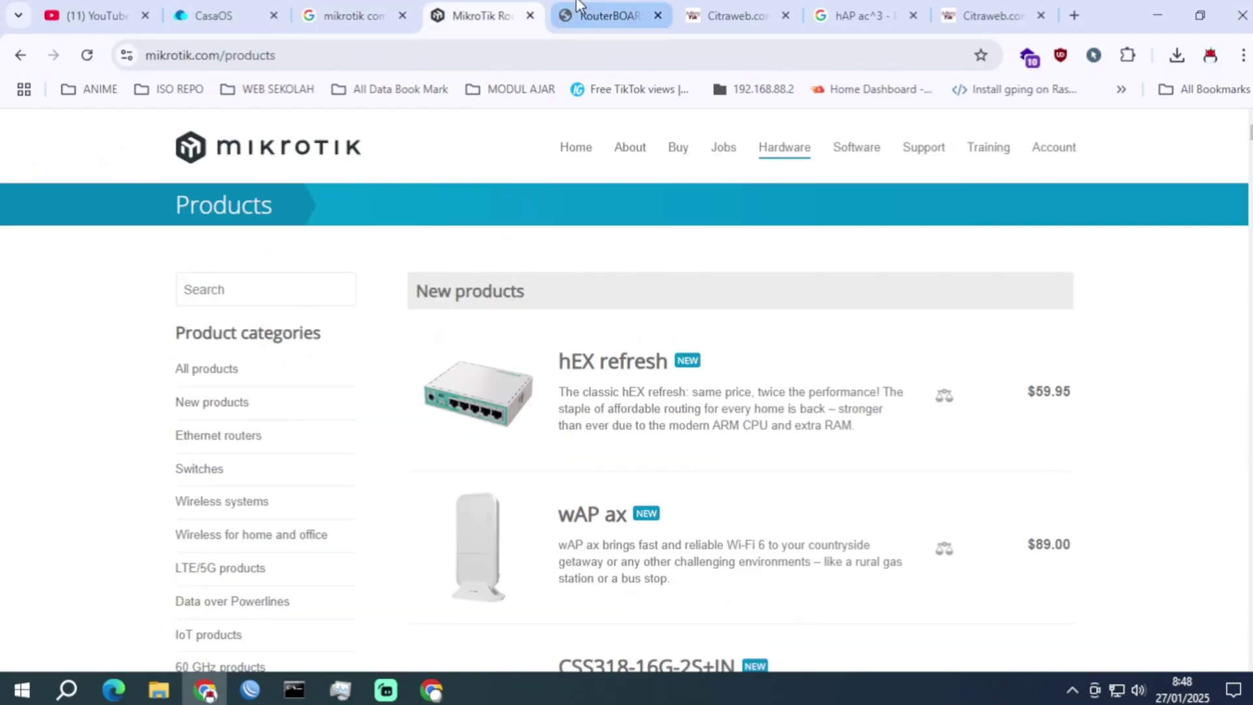
click(597, 11)
click(869, 13)
click(965, 8)
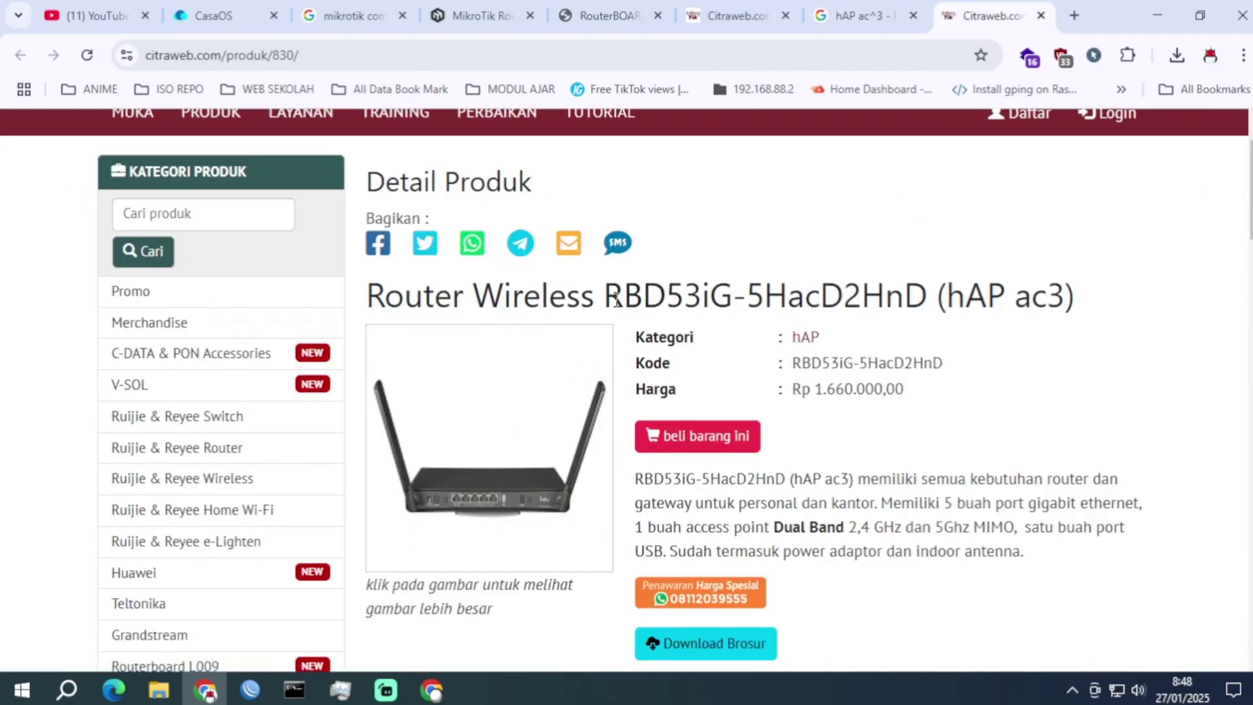
drag(609, 299, 909, 297)
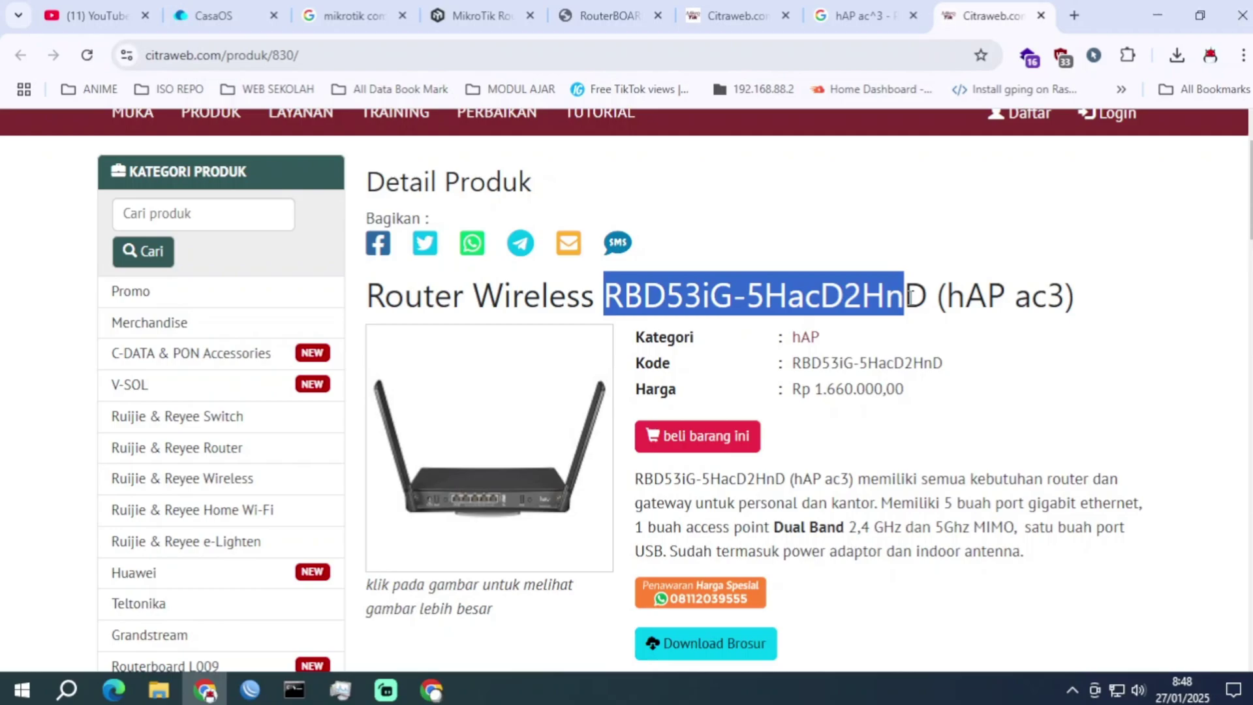
click(927, 291)
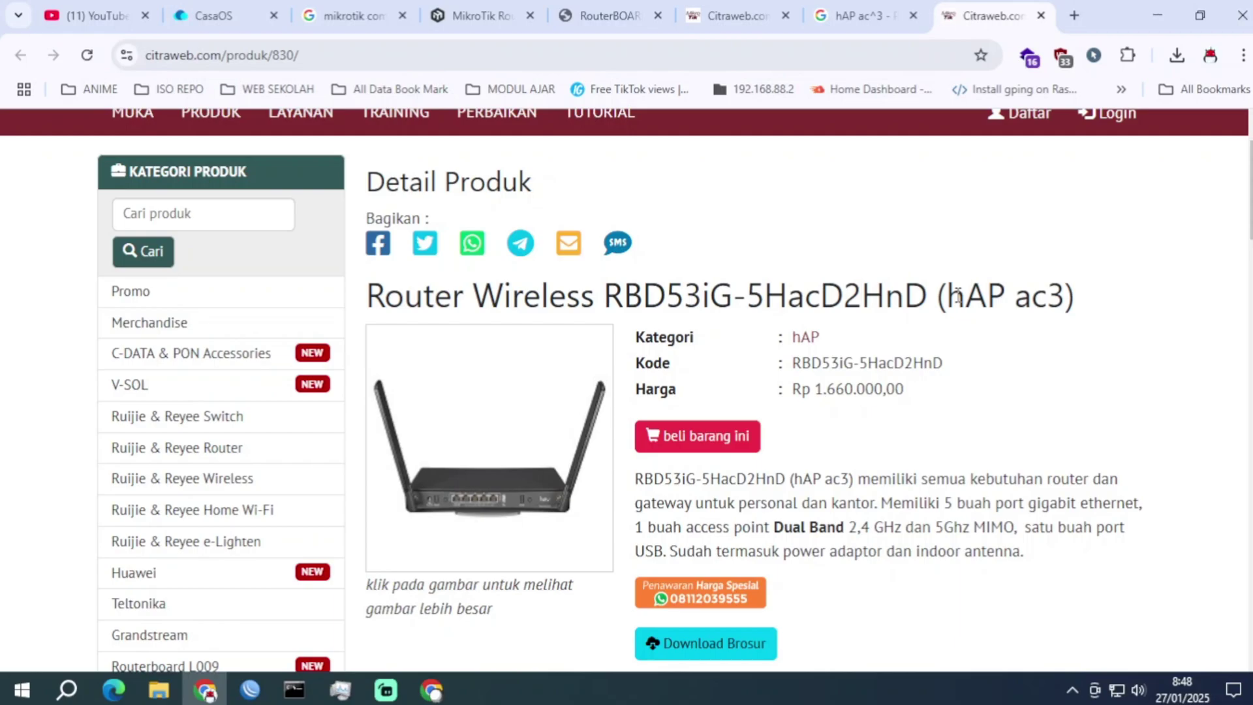
drag(957, 295, 1076, 297)
Highlight the hAP ac3's price and examine the start of its specification table.
scroll(1012, 405, down, 3)
scroll(788, 321, up, 2)
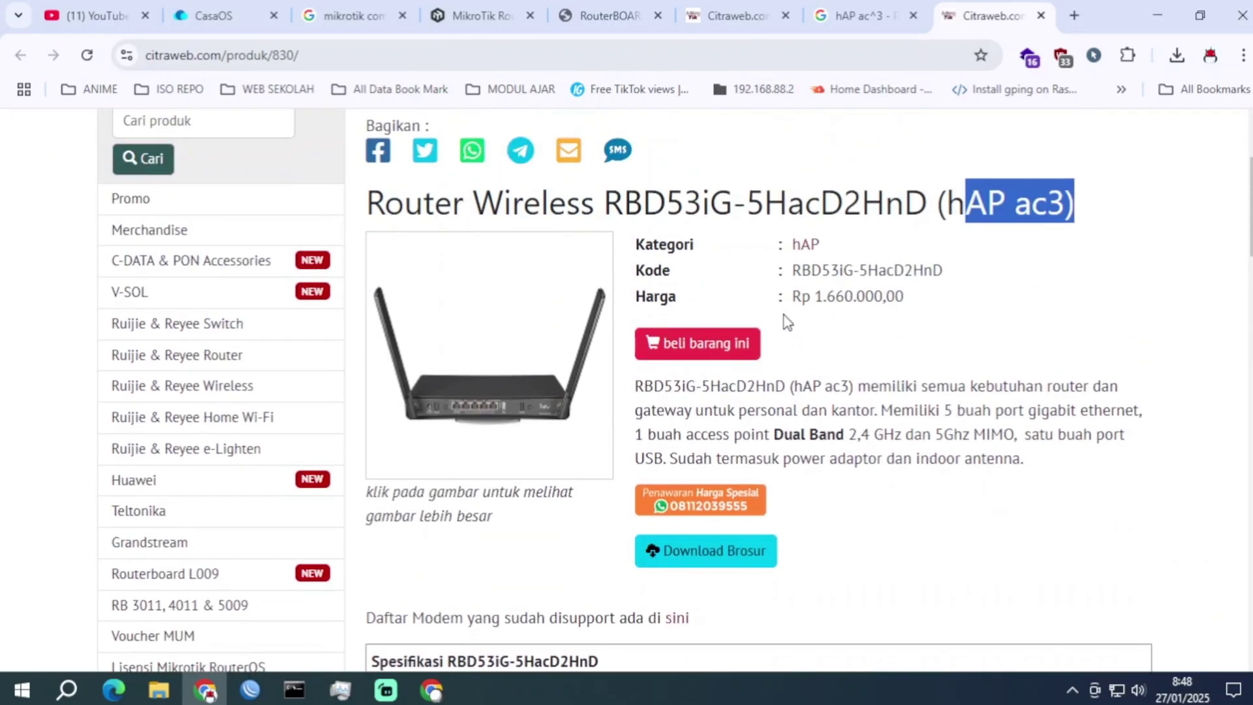
drag(792, 295, 931, 303)
scroll(867, 365, down, 3)
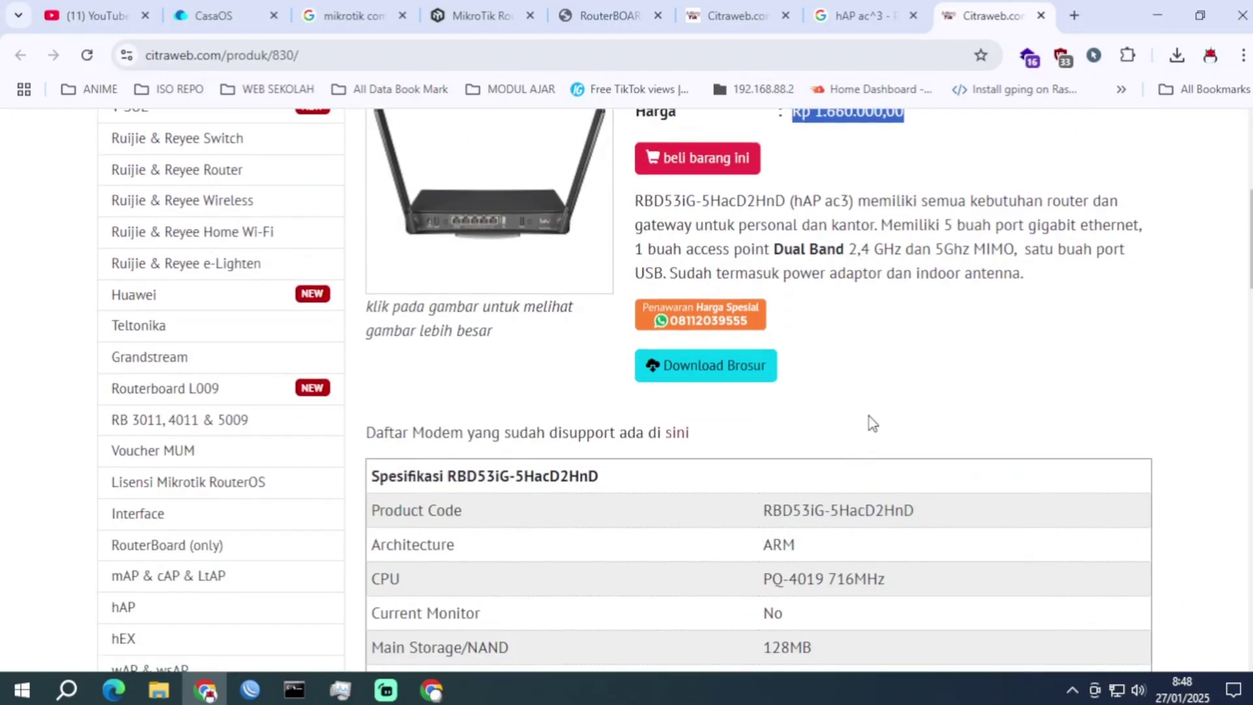
scroll(873, 423, down, 3)
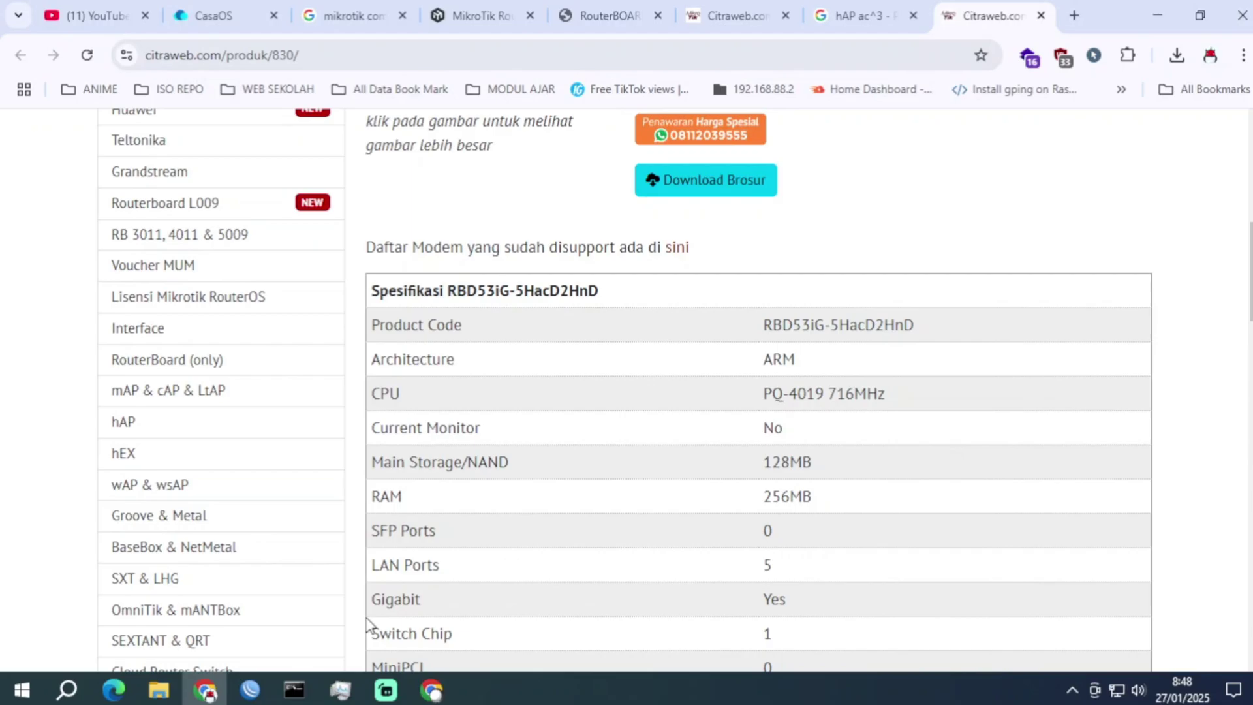
Switch to WinBox, highlight the CPU load in the Resources window, and reposition that window over the interface list.
click(250, 690)
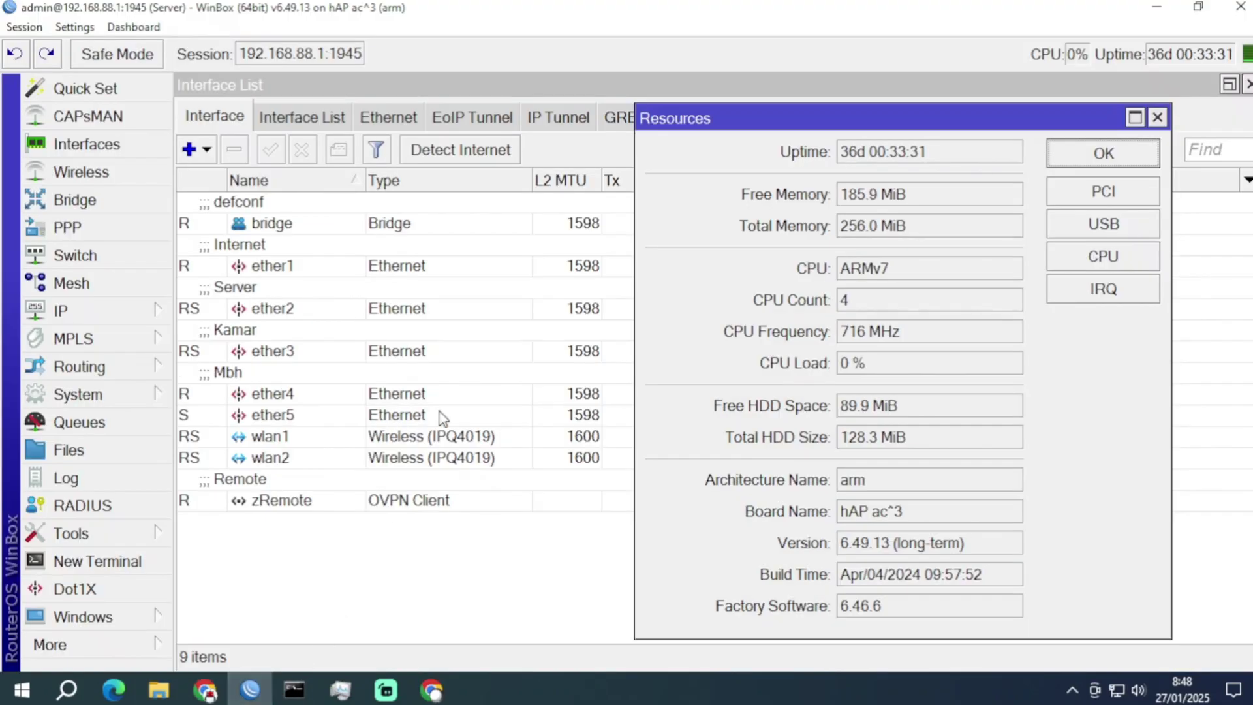
drag(894, 371, 826, 376)
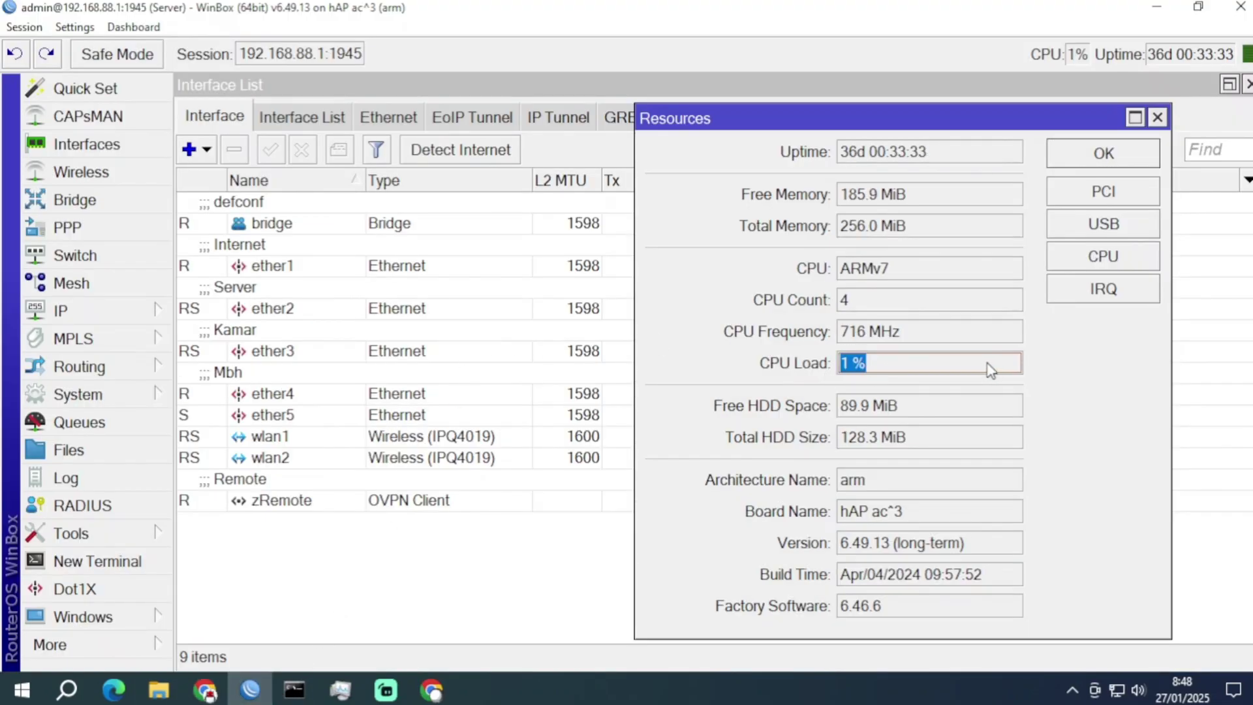
drag(828, 124, 946, 136)
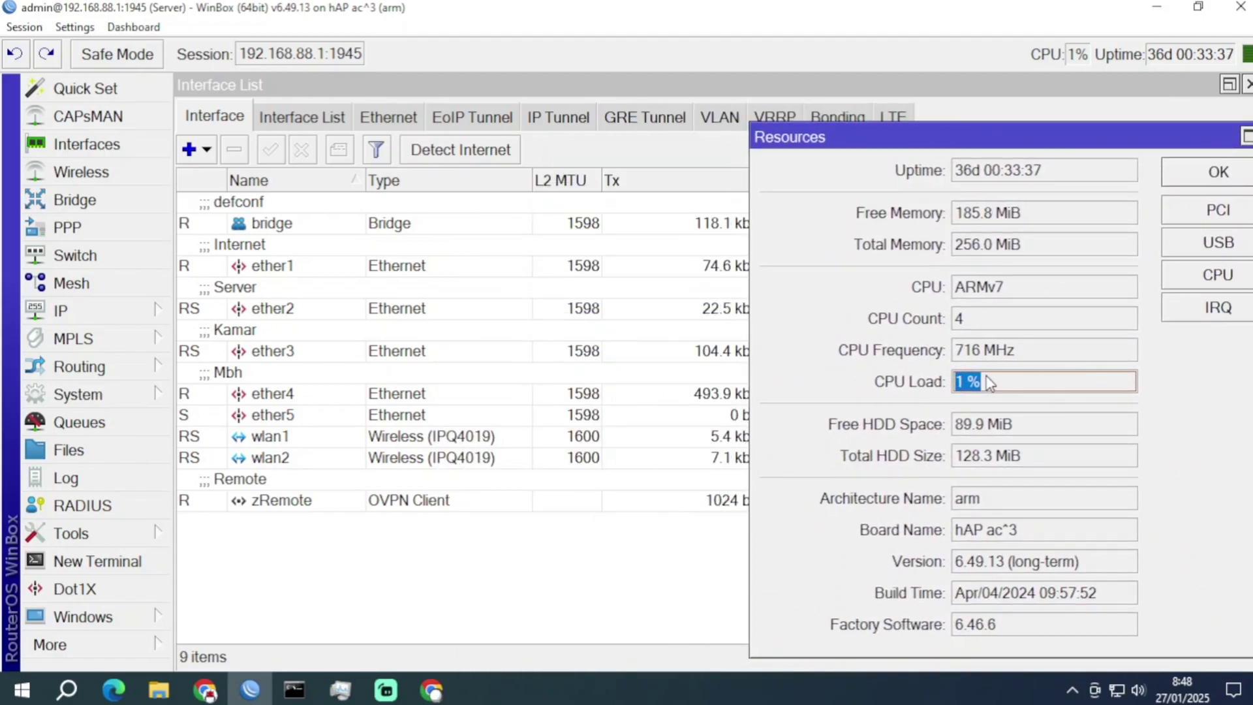
drag(796, 142, 632, 149)
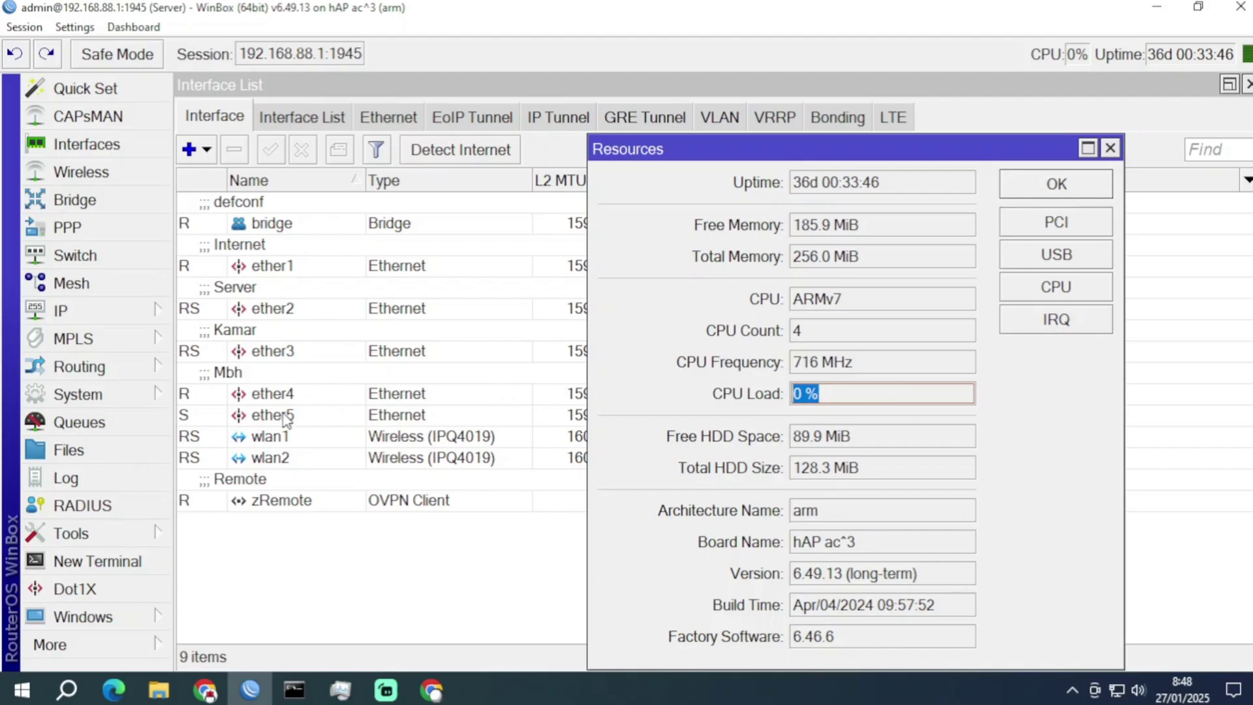
View the router's log and its simple queues, closing each window after checking it.
click(65, 478)
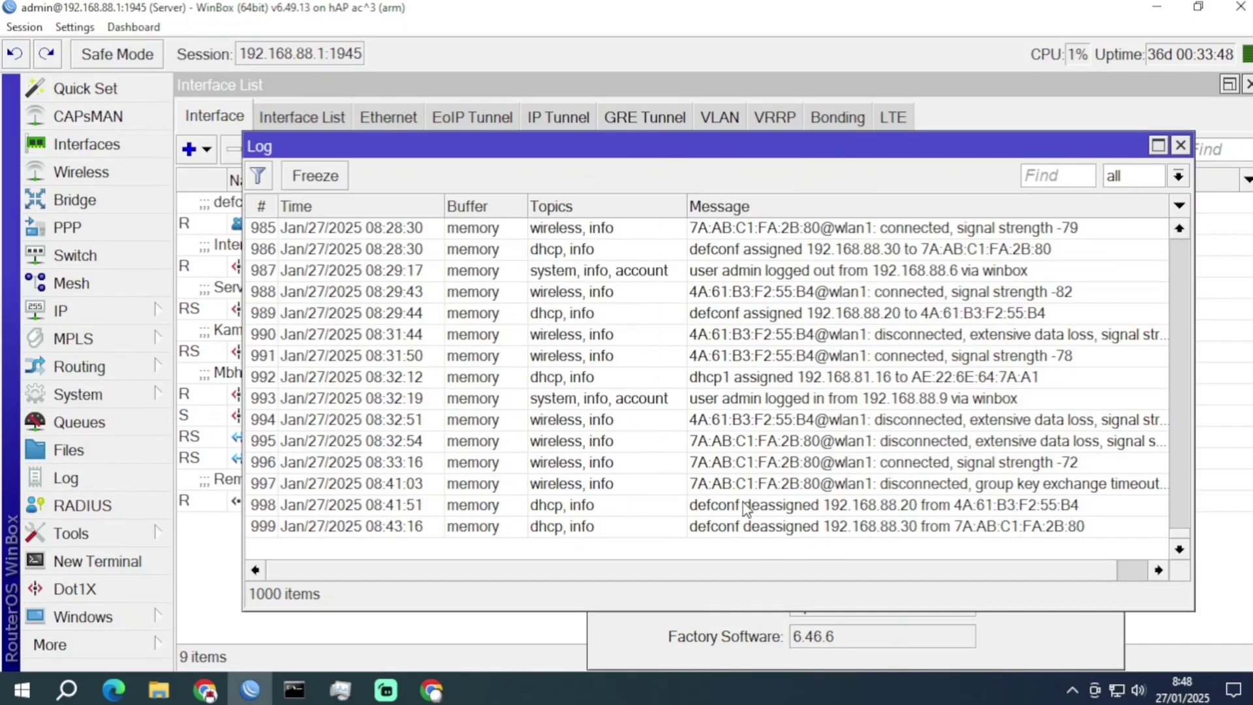
click(1180, 145)
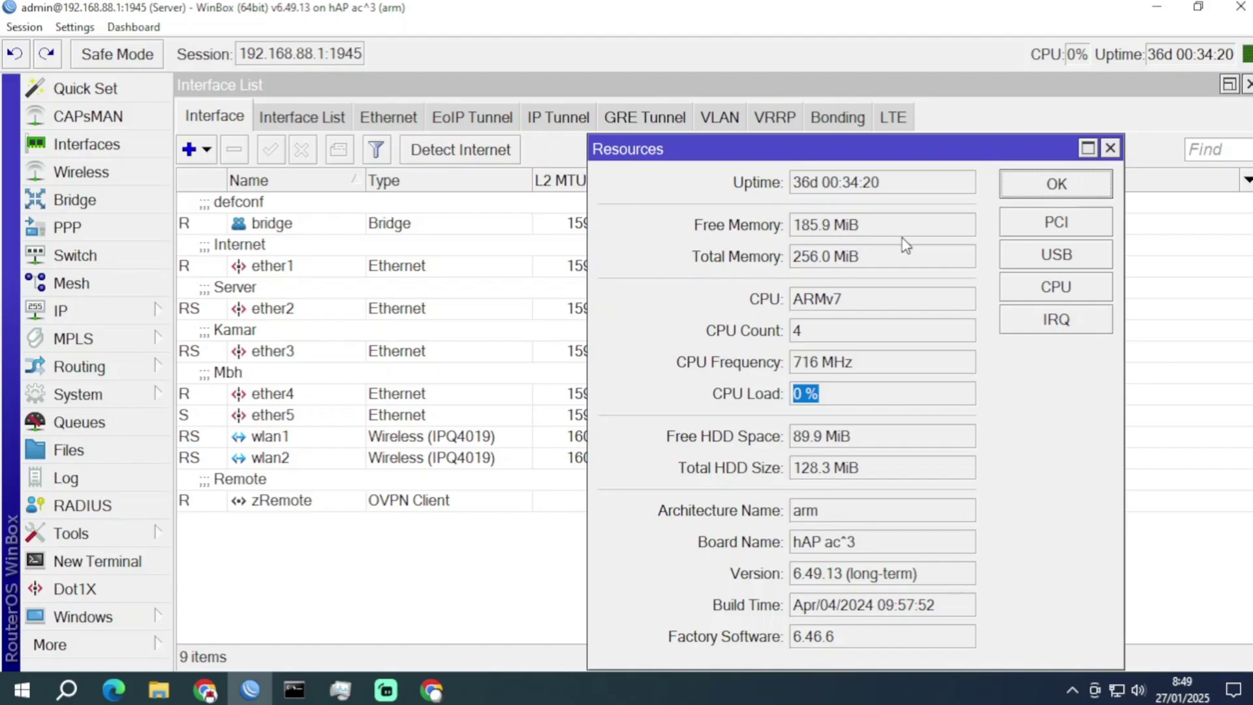
click(860, 394)
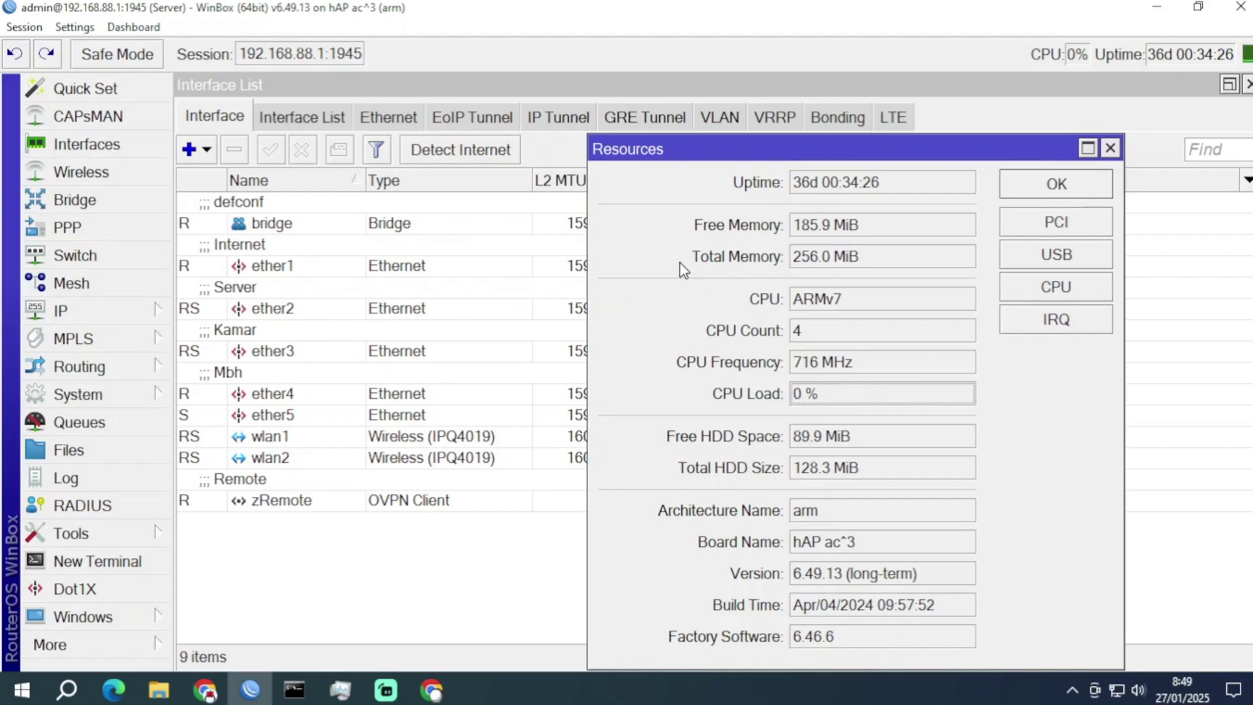
click(79, 422)
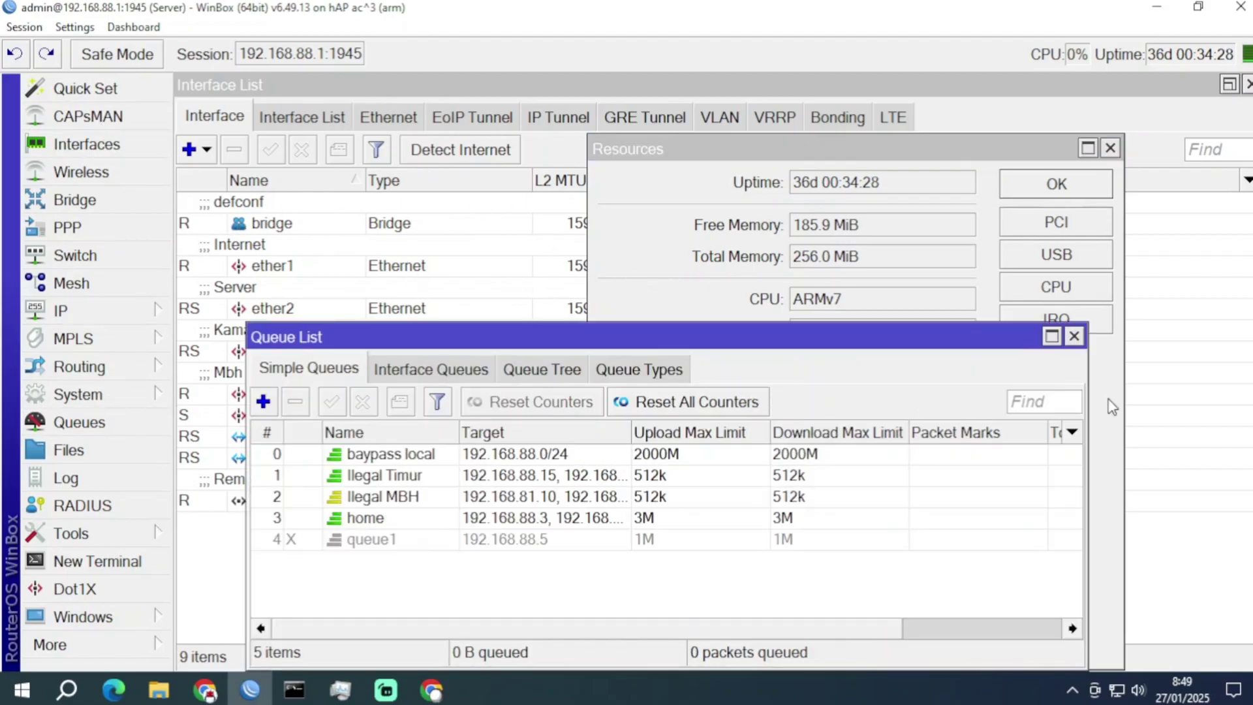
click(1075, 336)
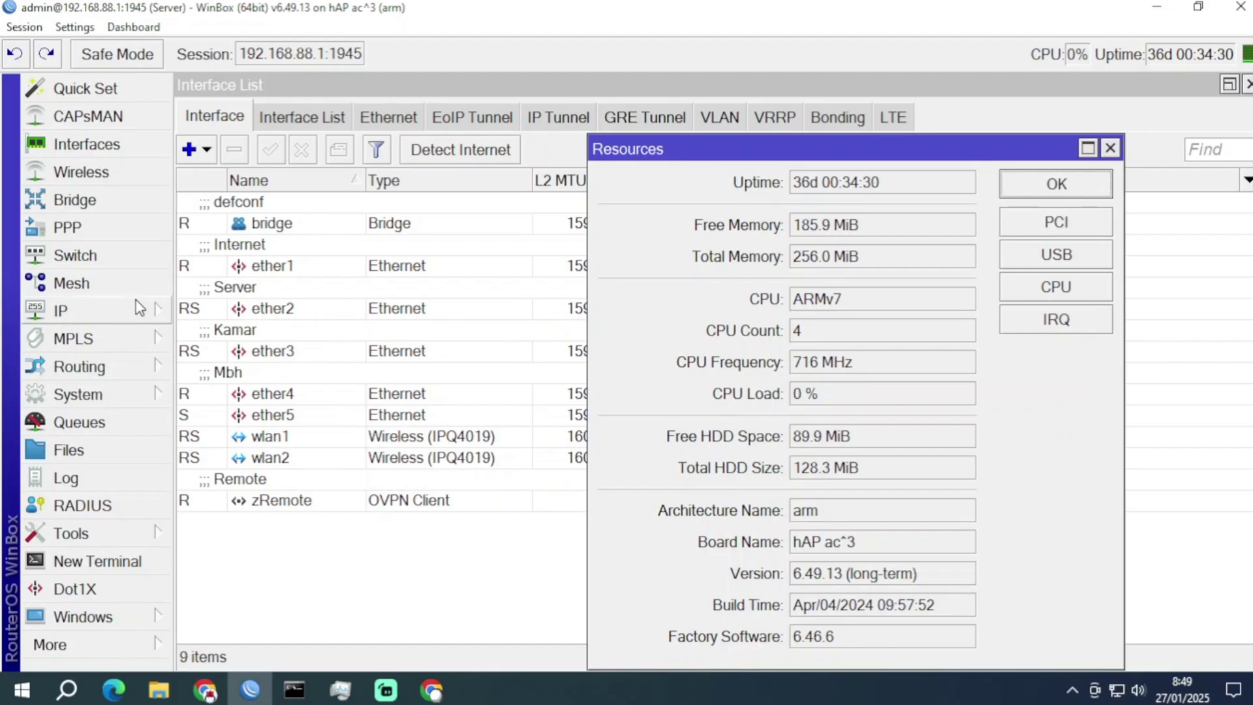
Move the Resources window lower to uncover the bridge's traffic rates, and highlight the CPU load again.
drag(946, 155, 958, 297)
drag(1120, 181, 971, 263)
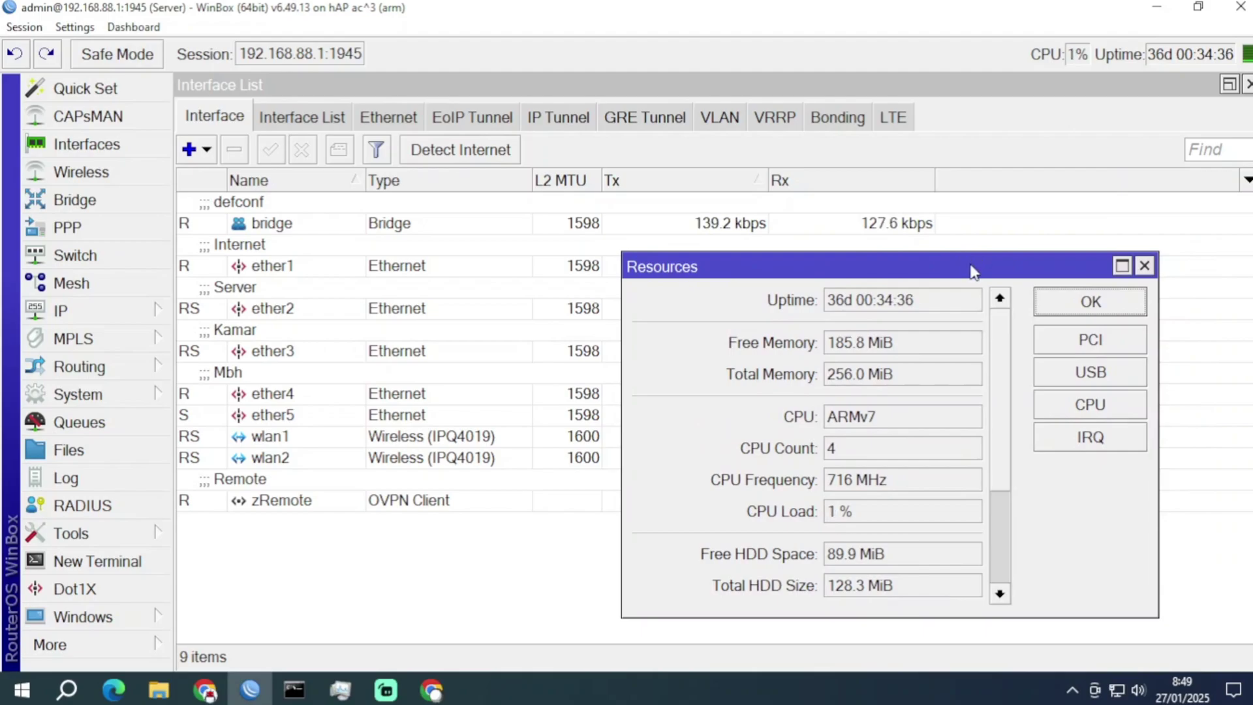
drag(861, 512, 781, 516)
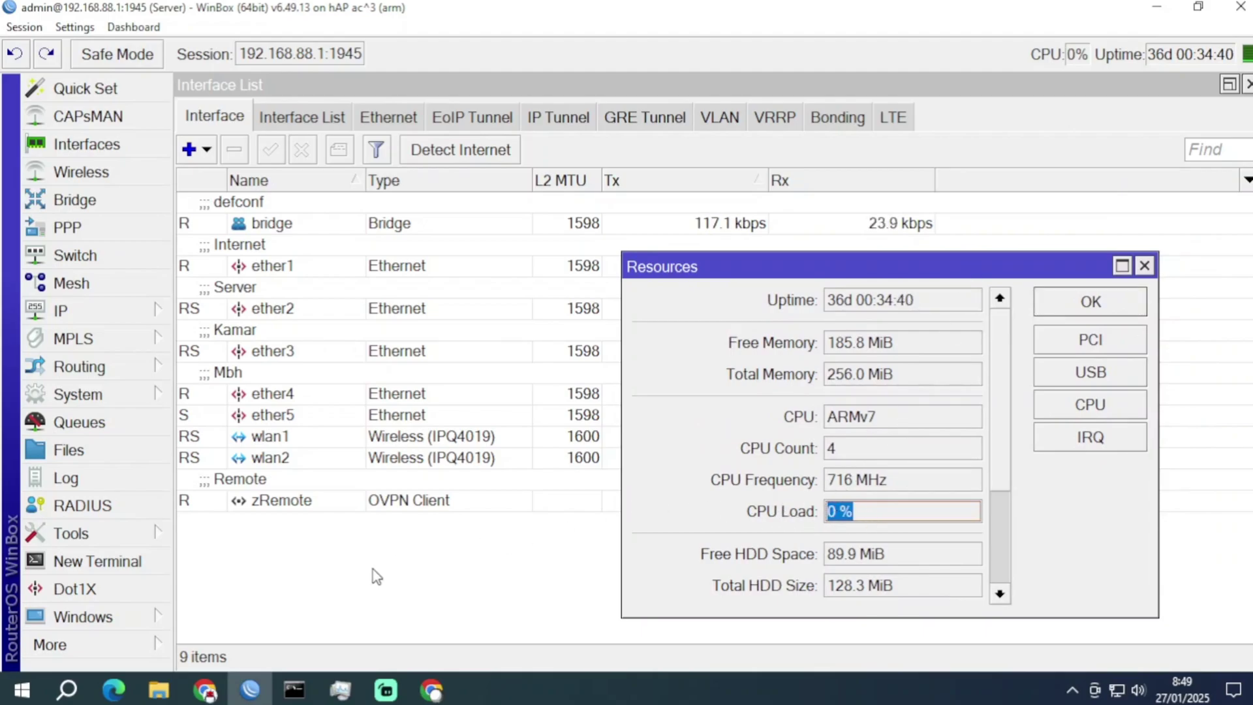
Switch to File Explorer, view the repo folder on the home (Z:) network drive, and minimize the window.
click(159, 690)
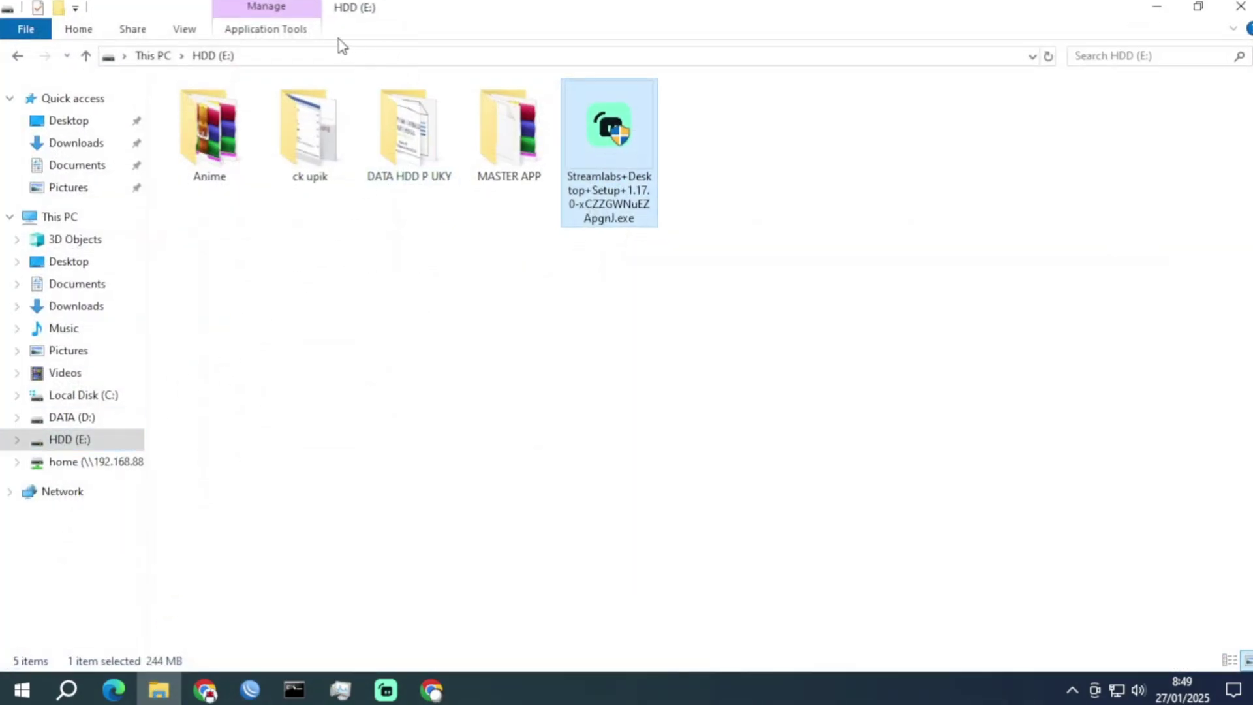
click(104, 462)
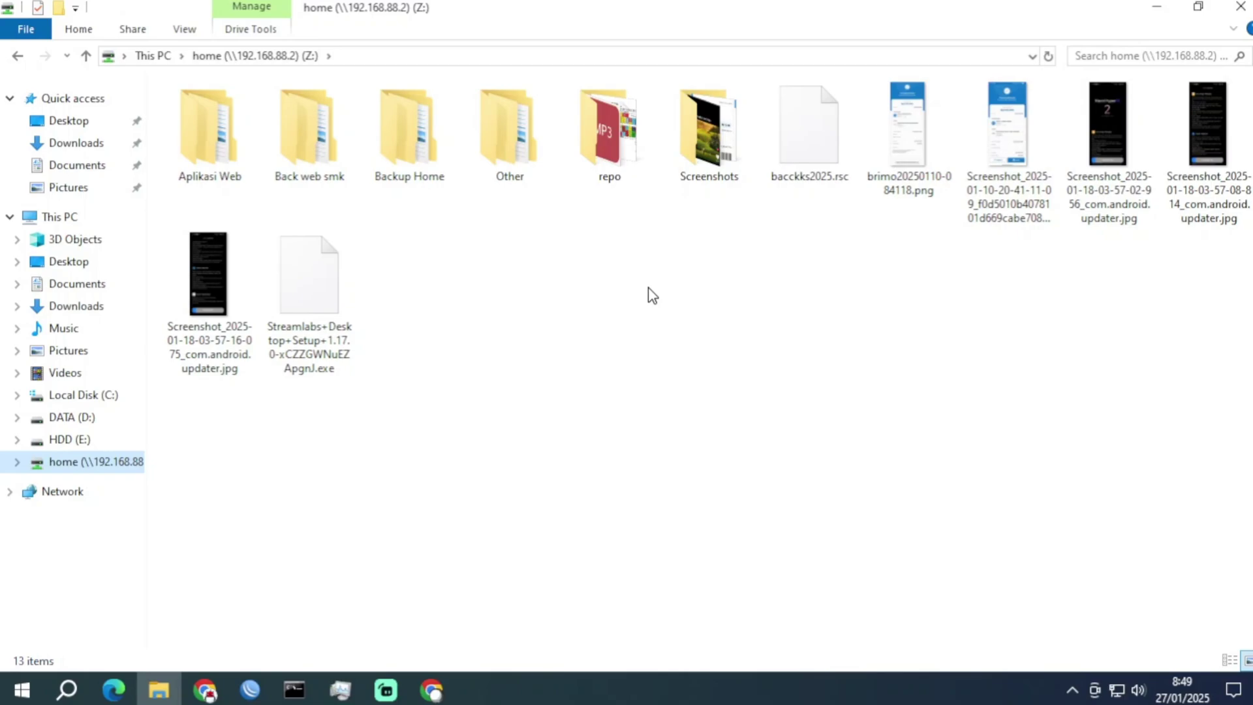
right_click(586, 230)
click(636, 304)
click(609, 128)
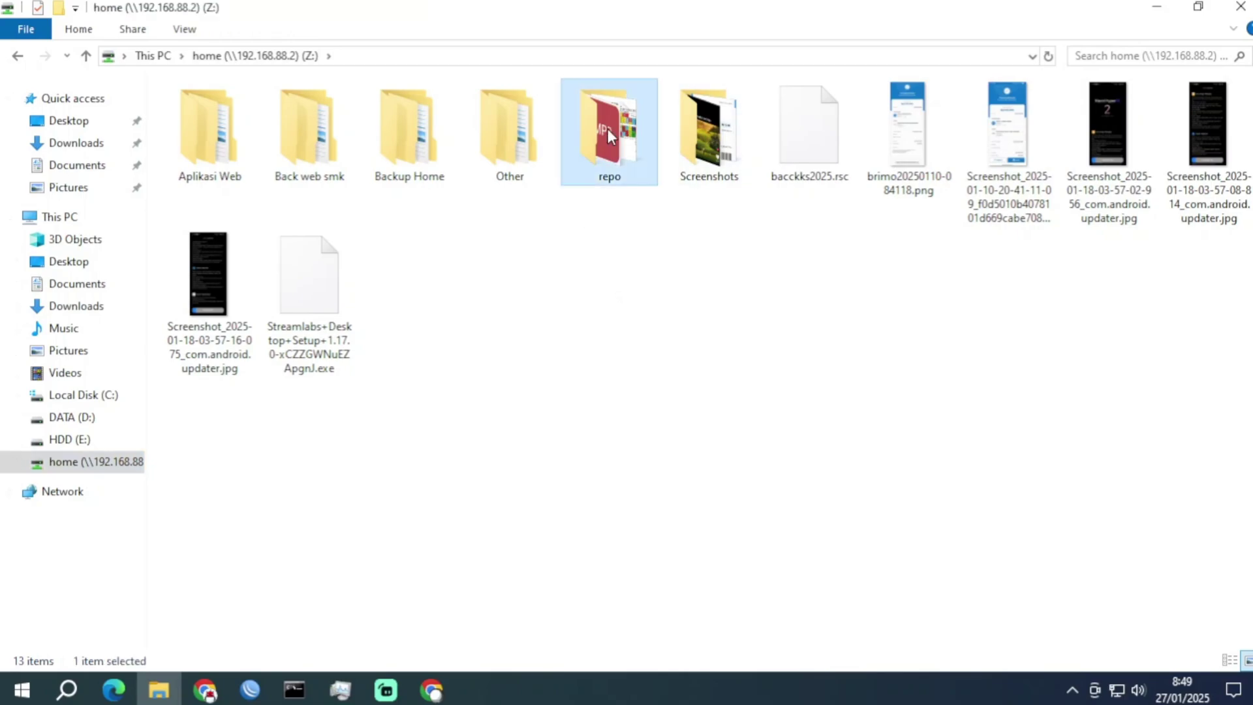
double_click(609, 128)
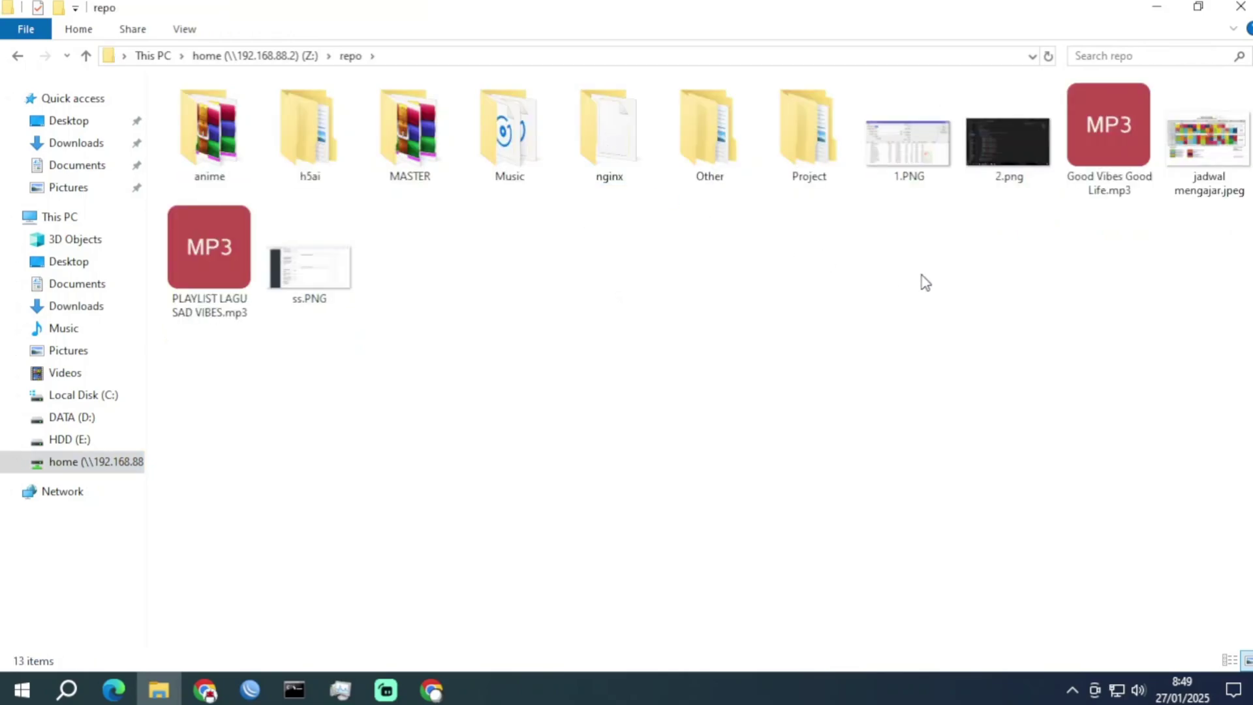
click(1157, 8)
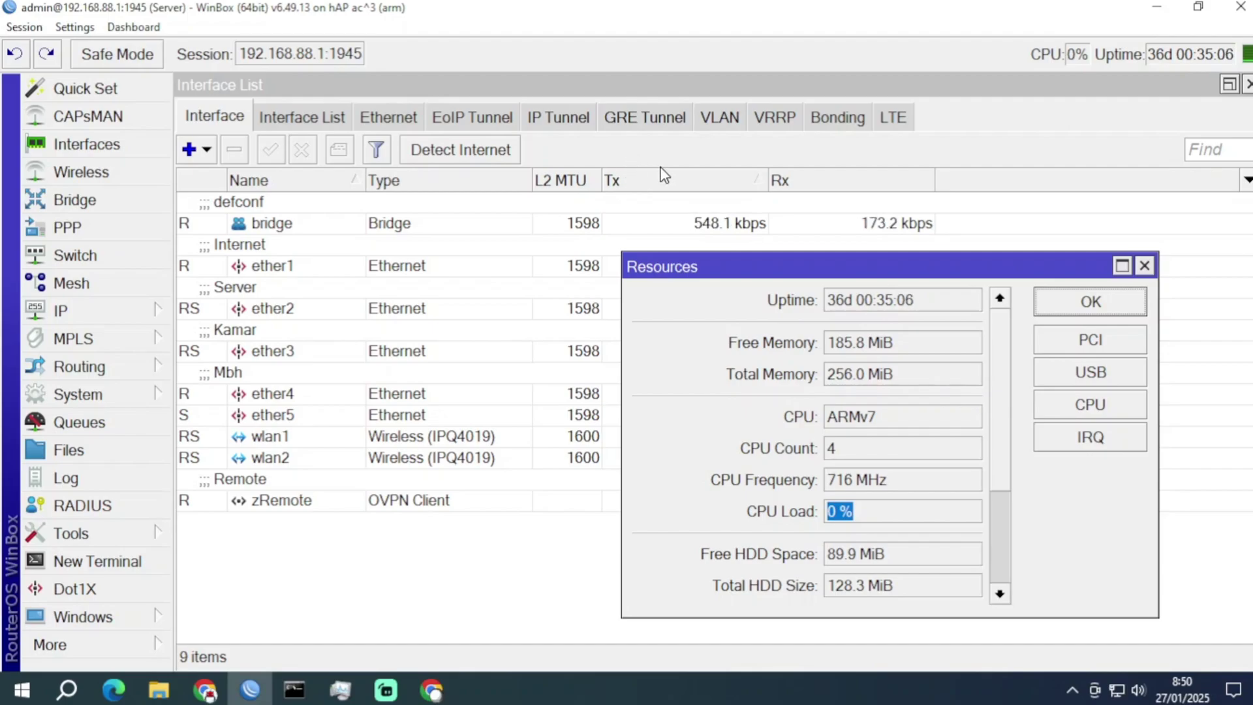
Close the interface list and maximize the Resources window to view the router's resources, before returning to Citraweb's hAP ac3 page in Chrome.
click(408, 308)
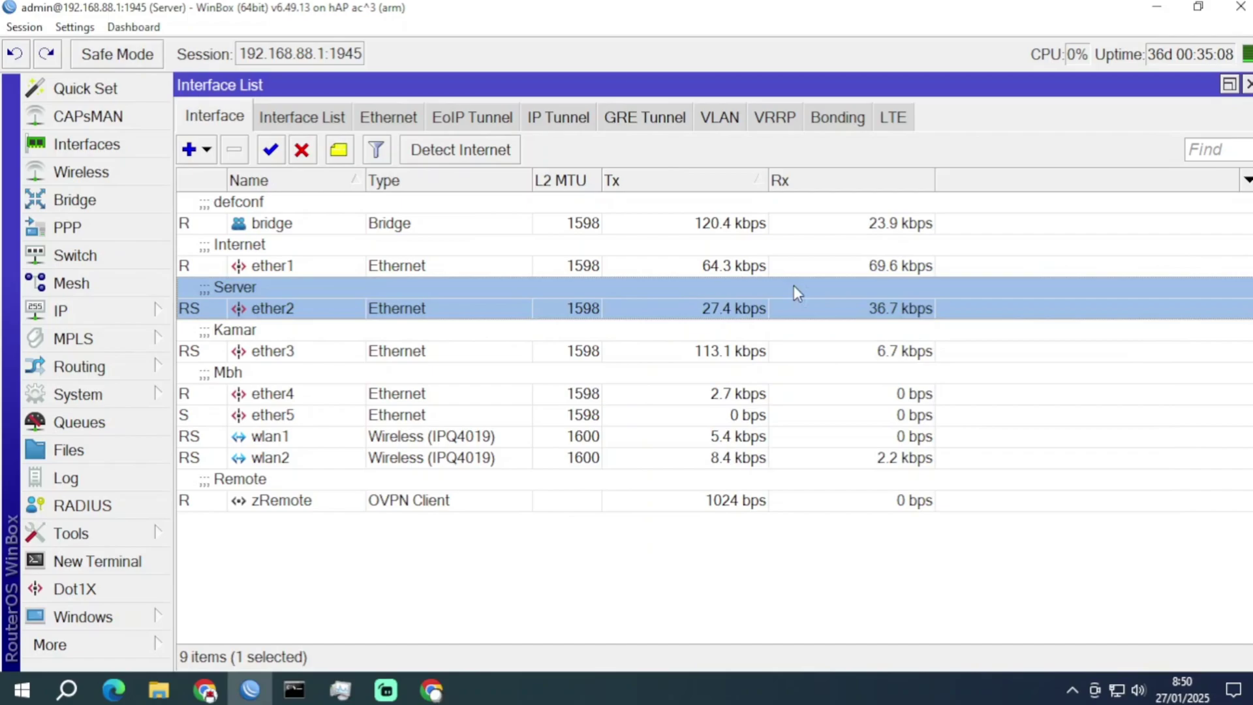
click(1247, 85)
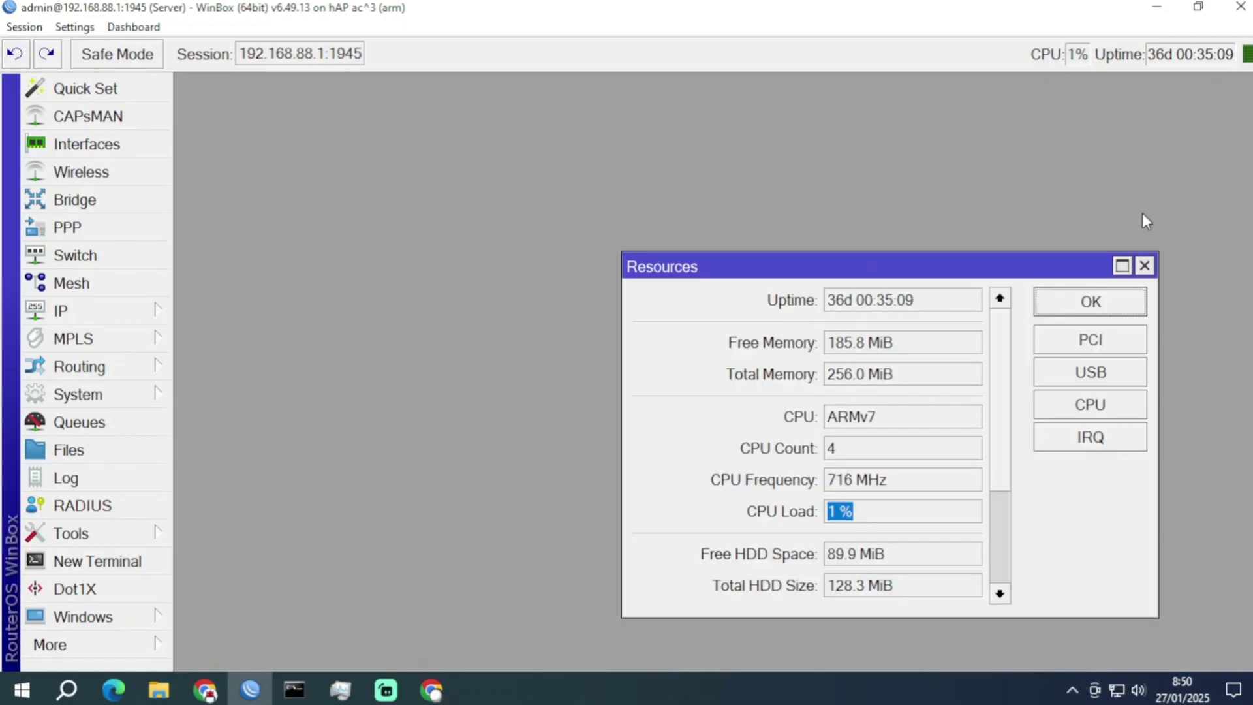
click(1122, 266)
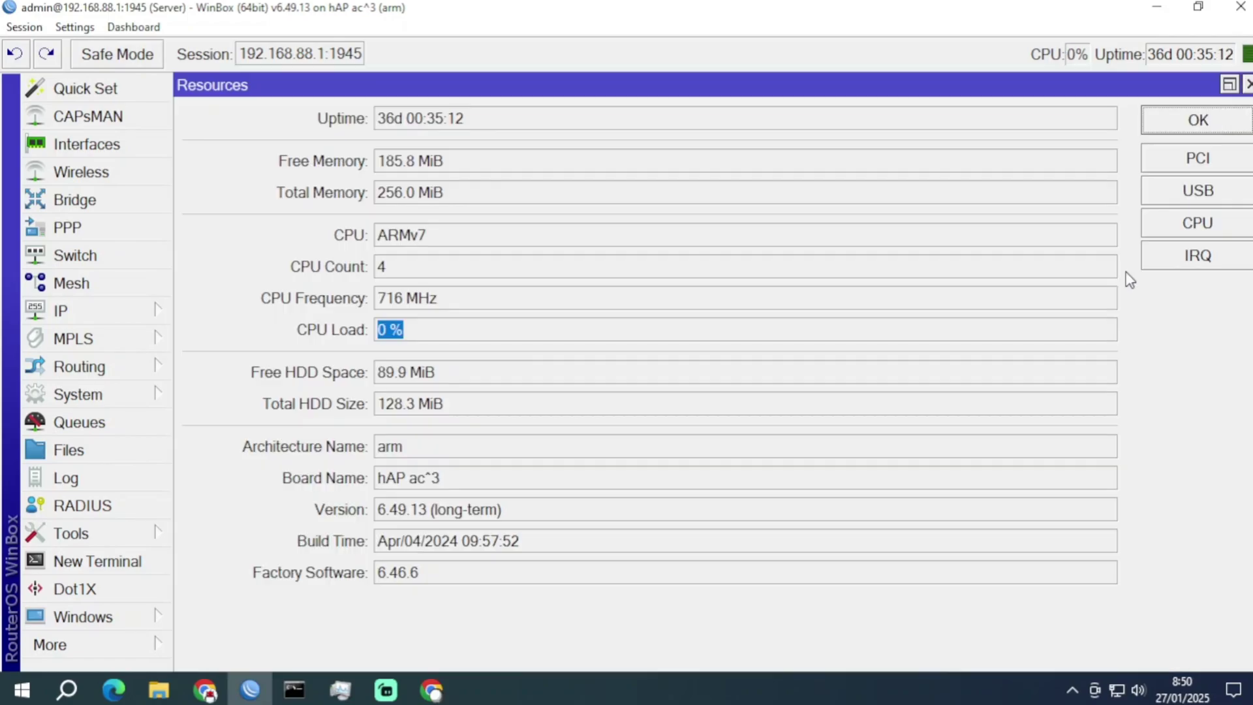
click(410, 334)
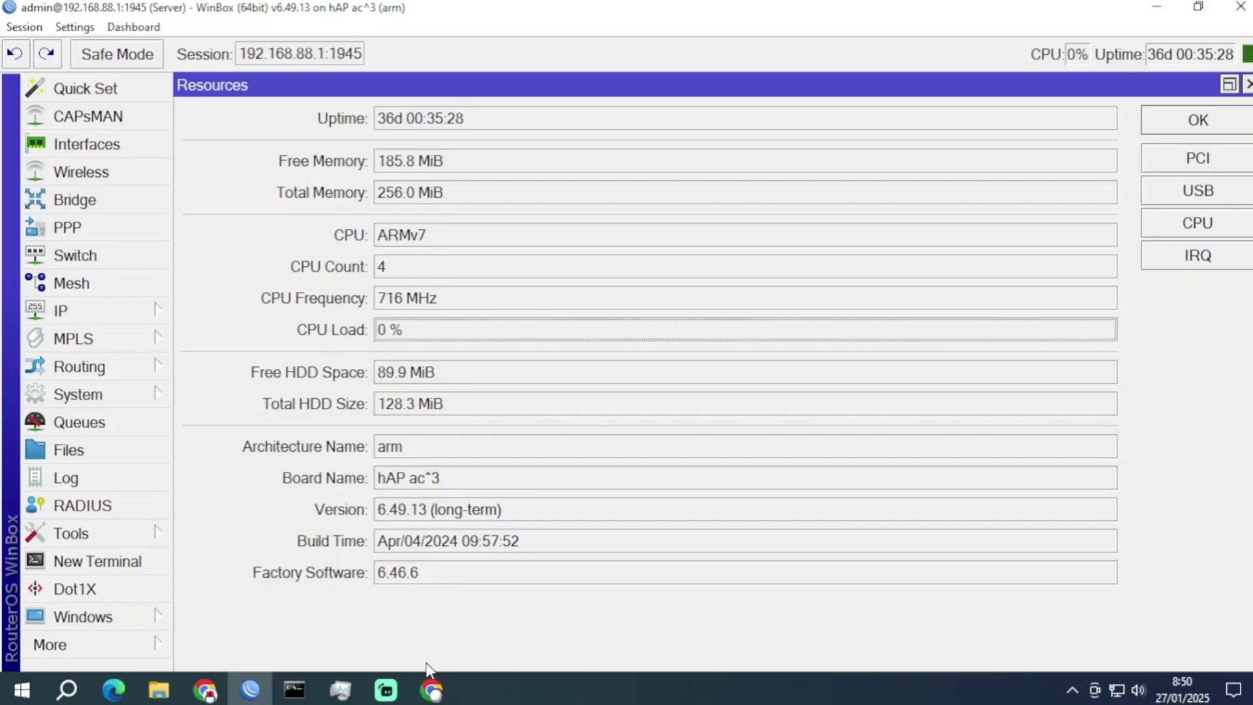
click(207, 689)
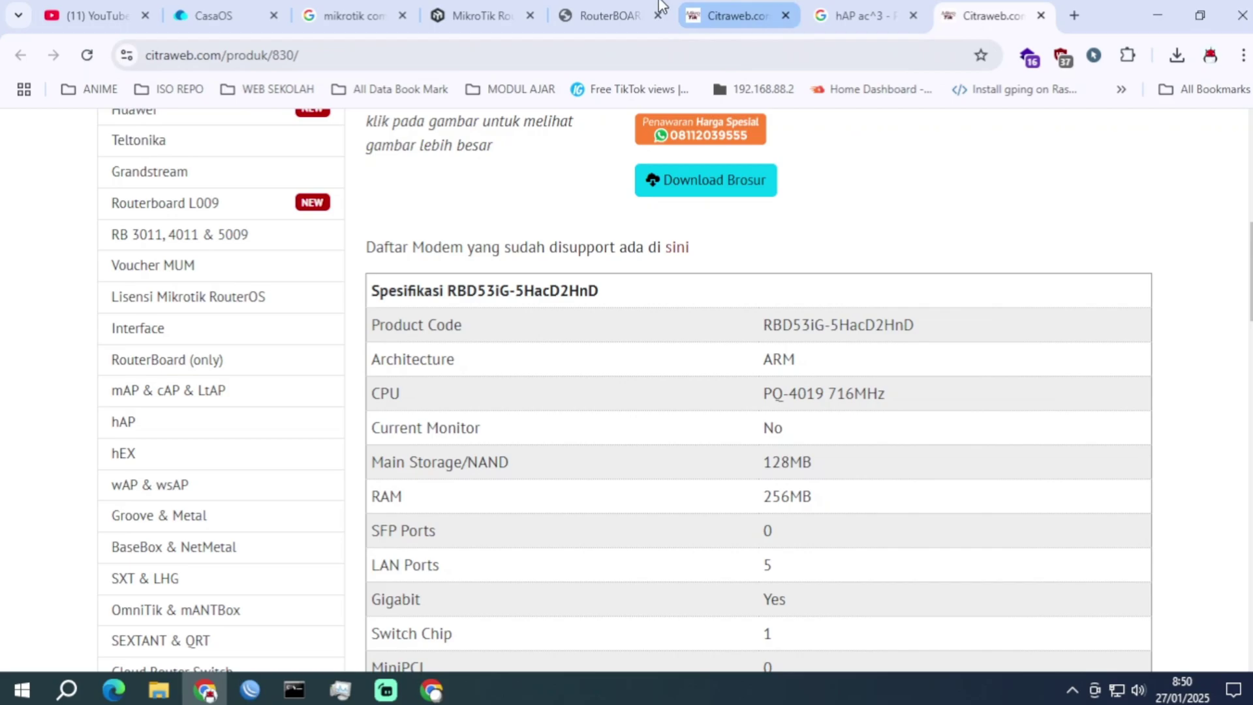
Close the RouterBOARD tab and place the RB951Ui-2HnD product tab beside the hAP ac3 product tab.
click(647, 16)
click(658, 16)
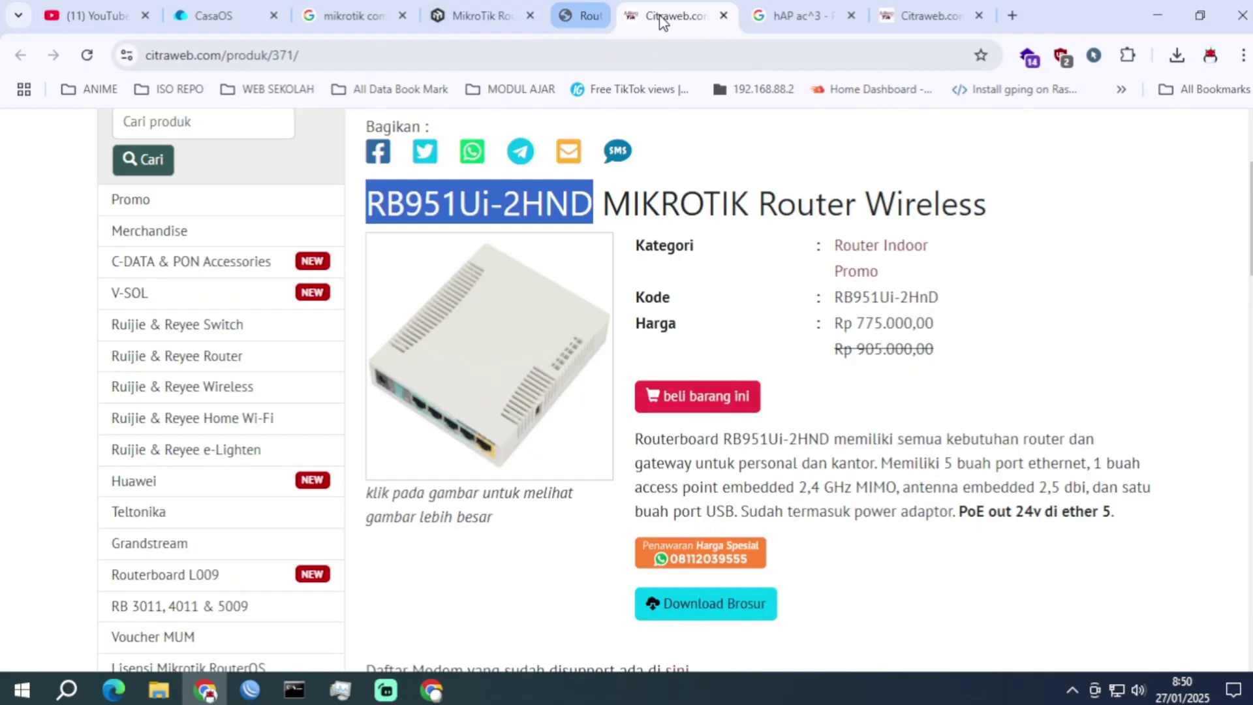
drag(643, 3, 761, 5)
click(662, 208)
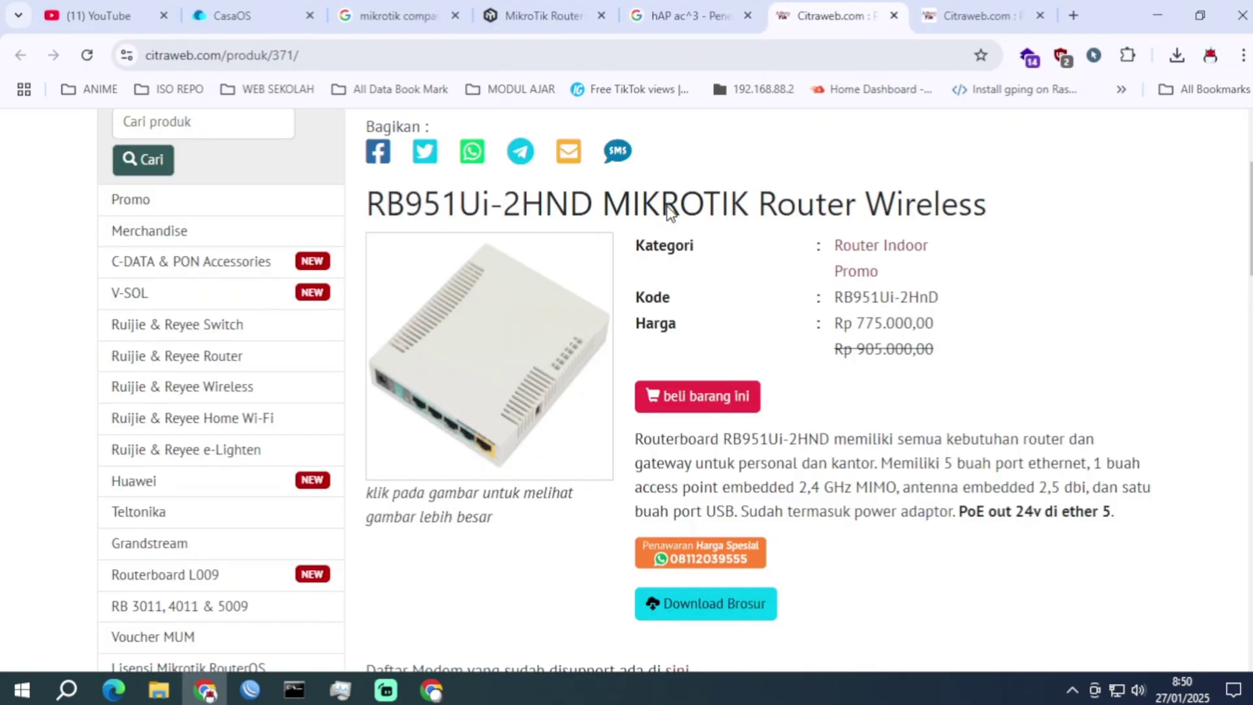
Examine the RB951Ui-2HnD specification table, highlight its switch chip value, and compare it with the hAP ac3 specifications.
scroll(842, 420, down, 10)
drag(771, 334, 715, 346)
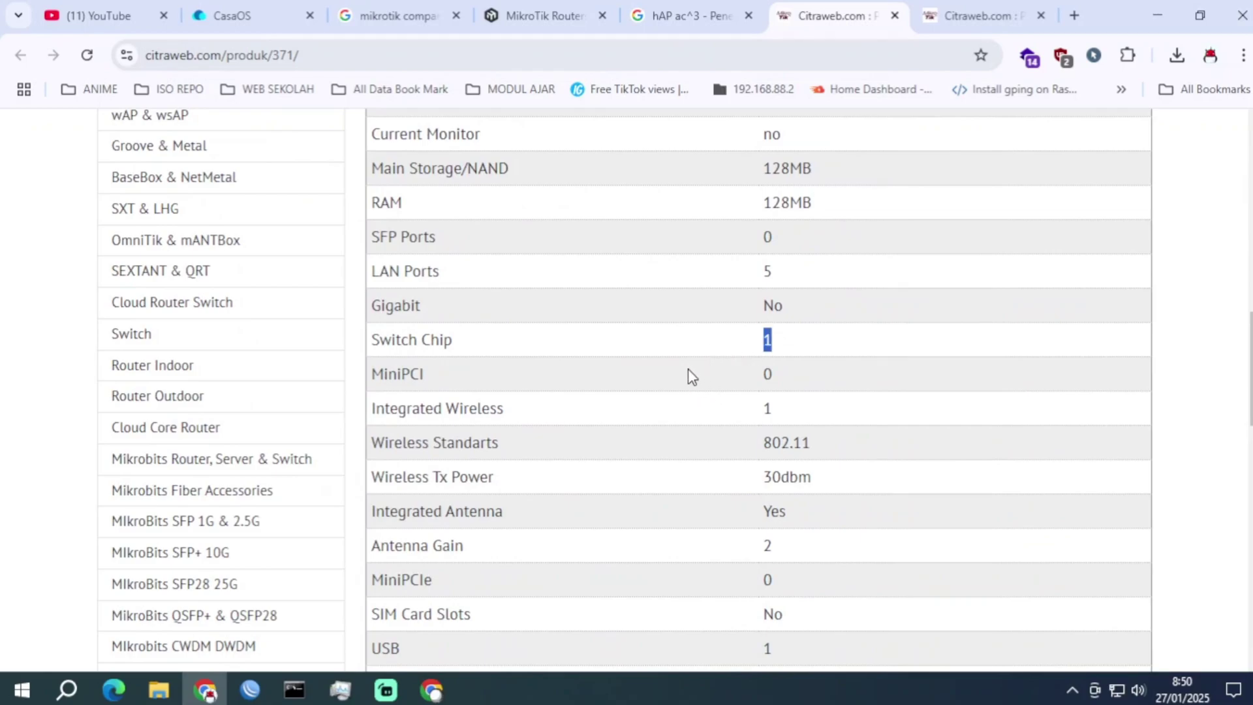
click(969, 13)
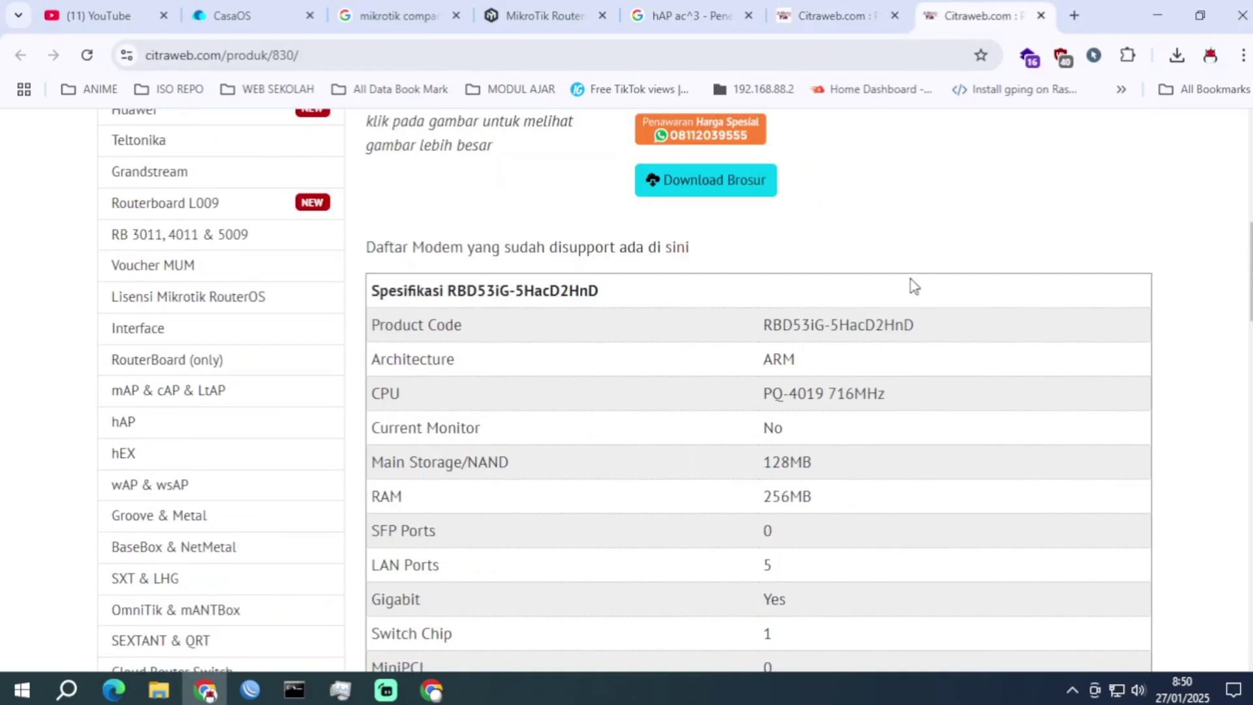
scroll(909, 389, down, 3)
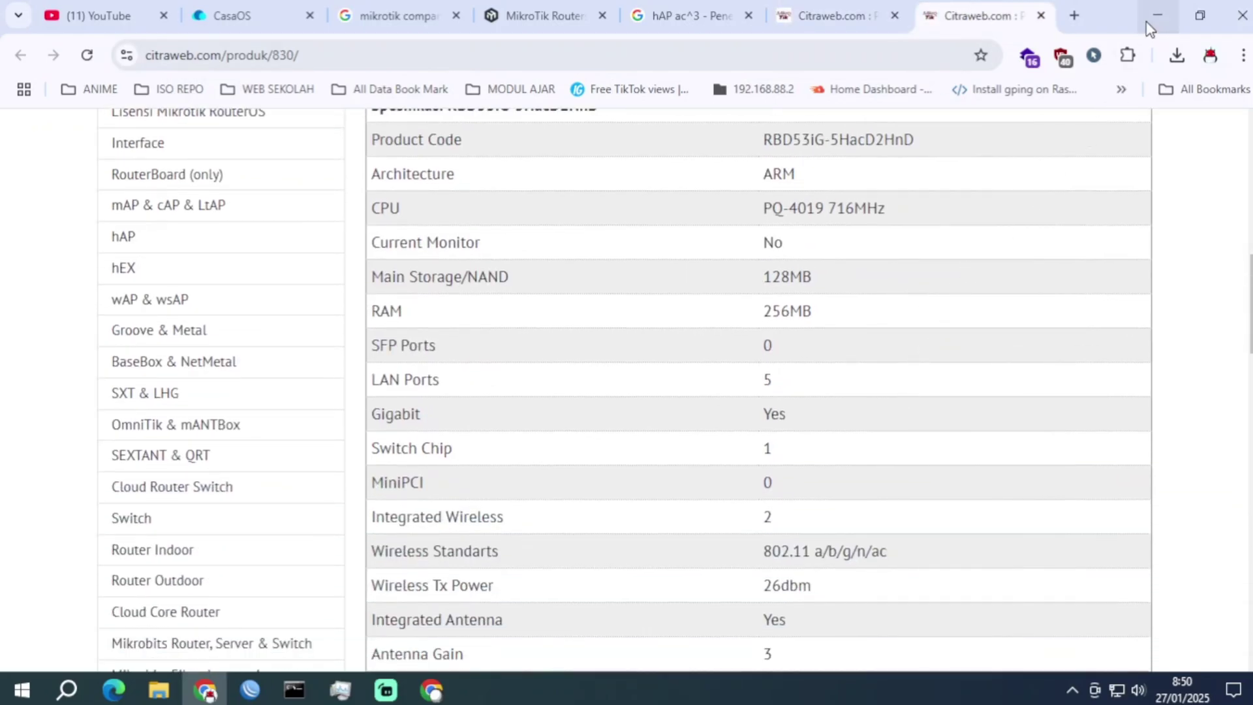
Minimize Chrome to return to WinBox, restore the Resources window from full size, and move it higher in the workspace.
click(1151, 26)
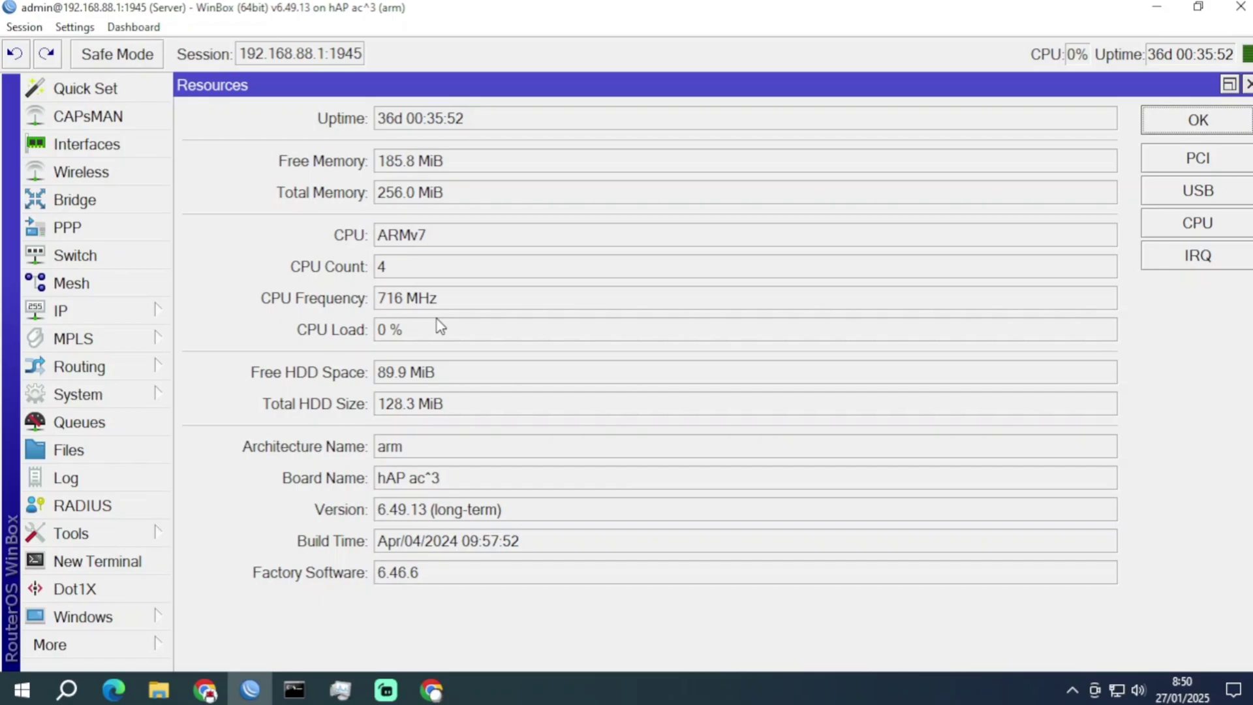
click(1230, 84)
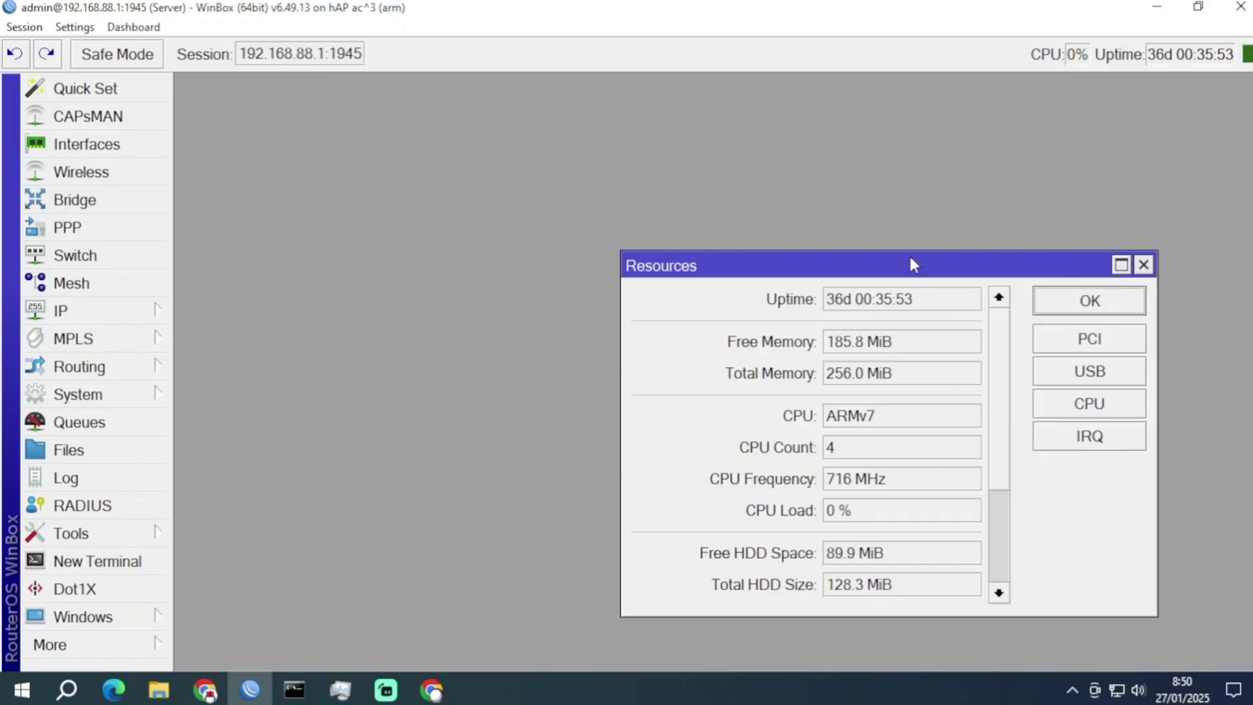
drag(909, 261, 944, 103)
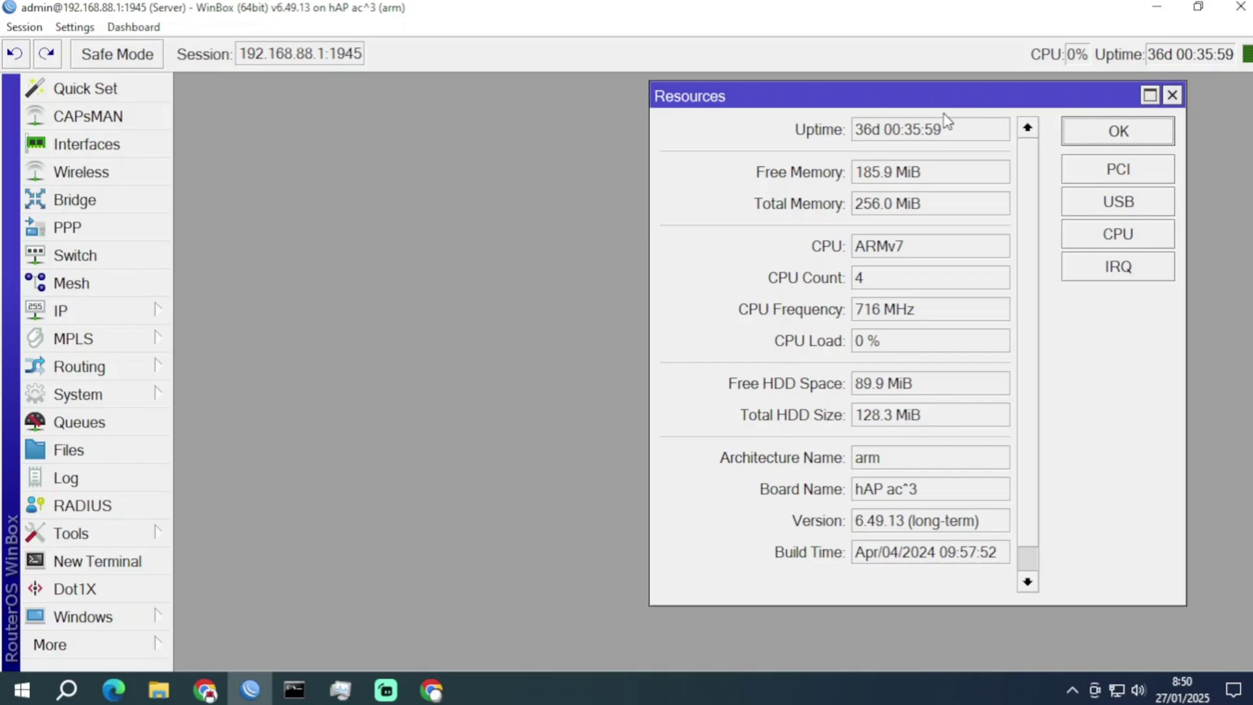
Inspect ether1's traffic, general settings and status from the interface list, highlight its link downs, and select ether3 after closing its window.
click(128, 147)
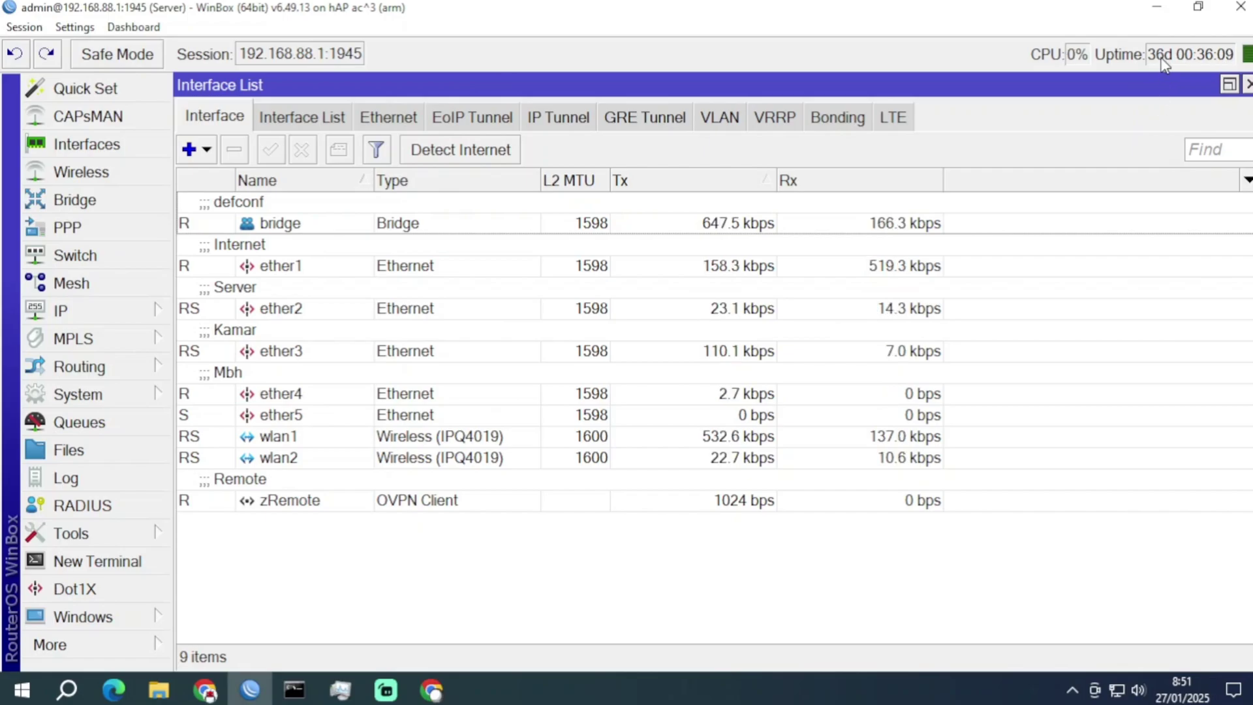
double_click(694, 267)
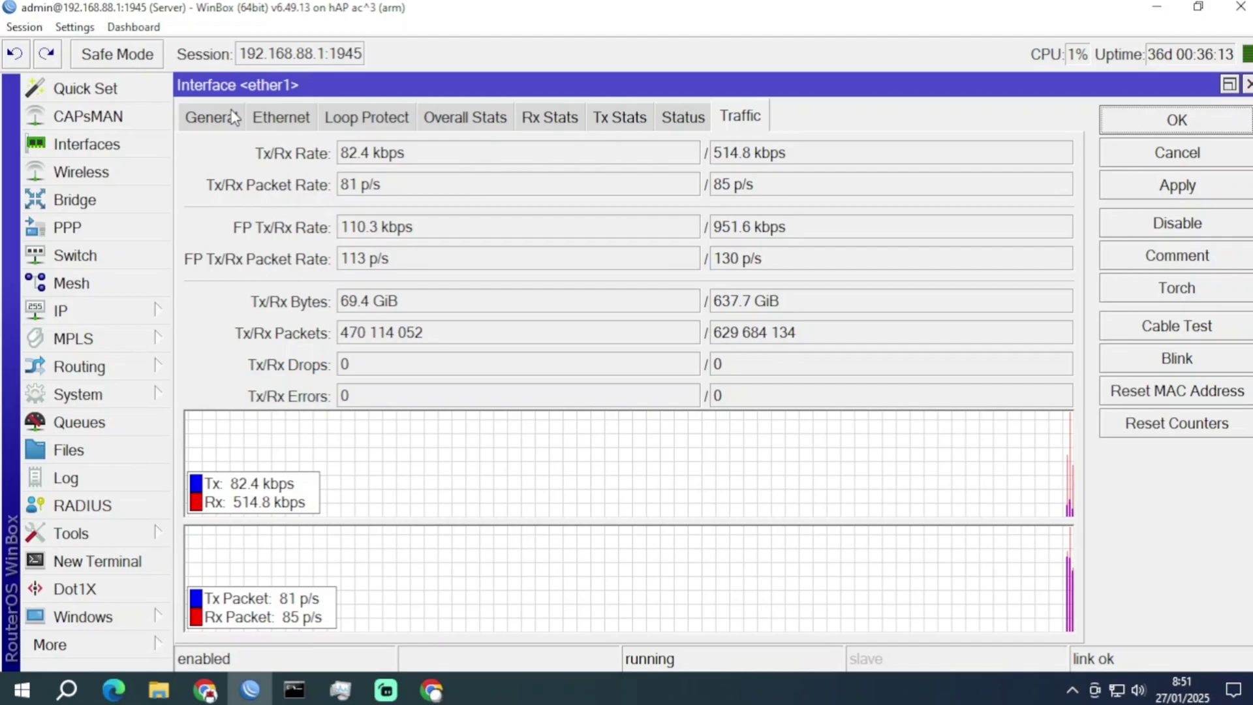
click(233, 117)
click(684, 117)
drag(400, 223, 339, 222)
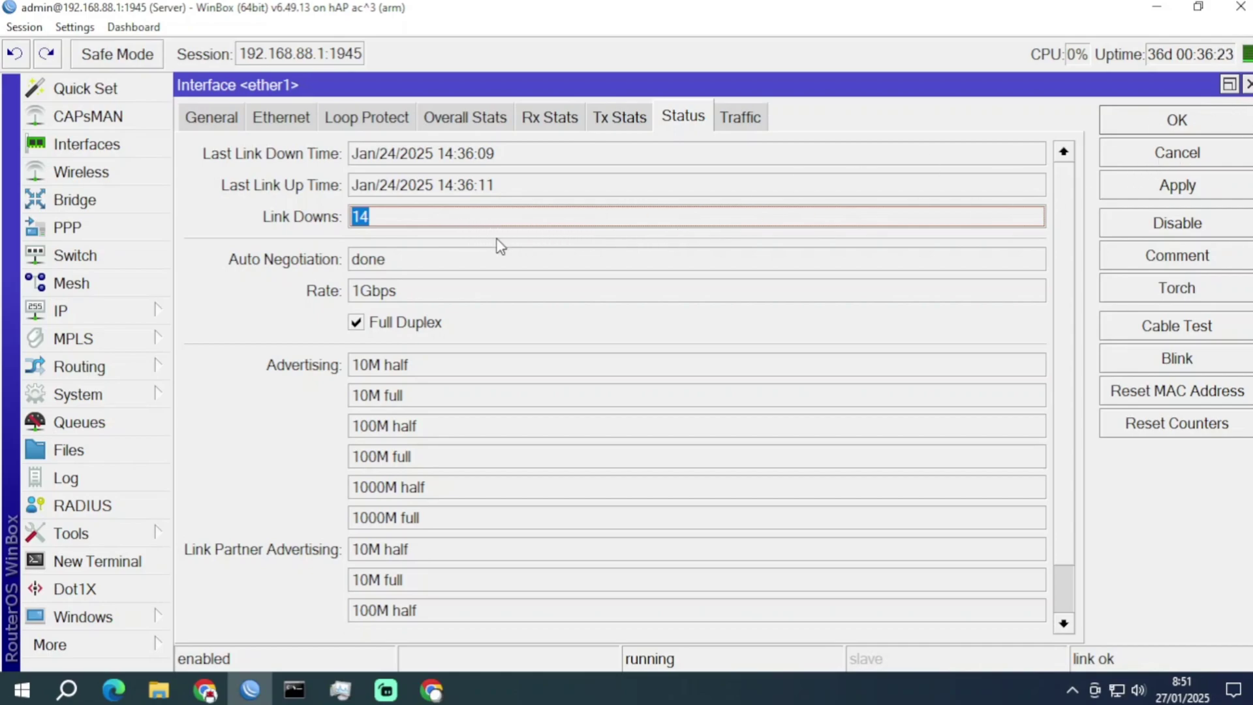
click(1248, 84)
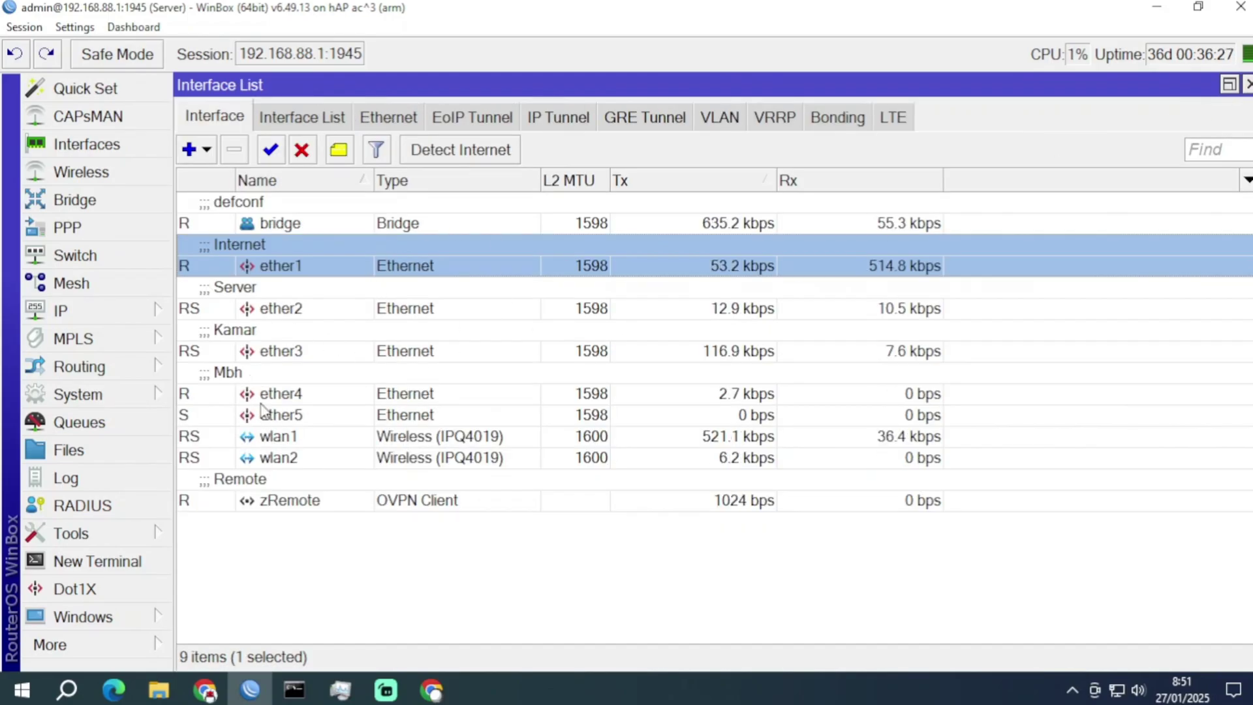
click(248, 351)
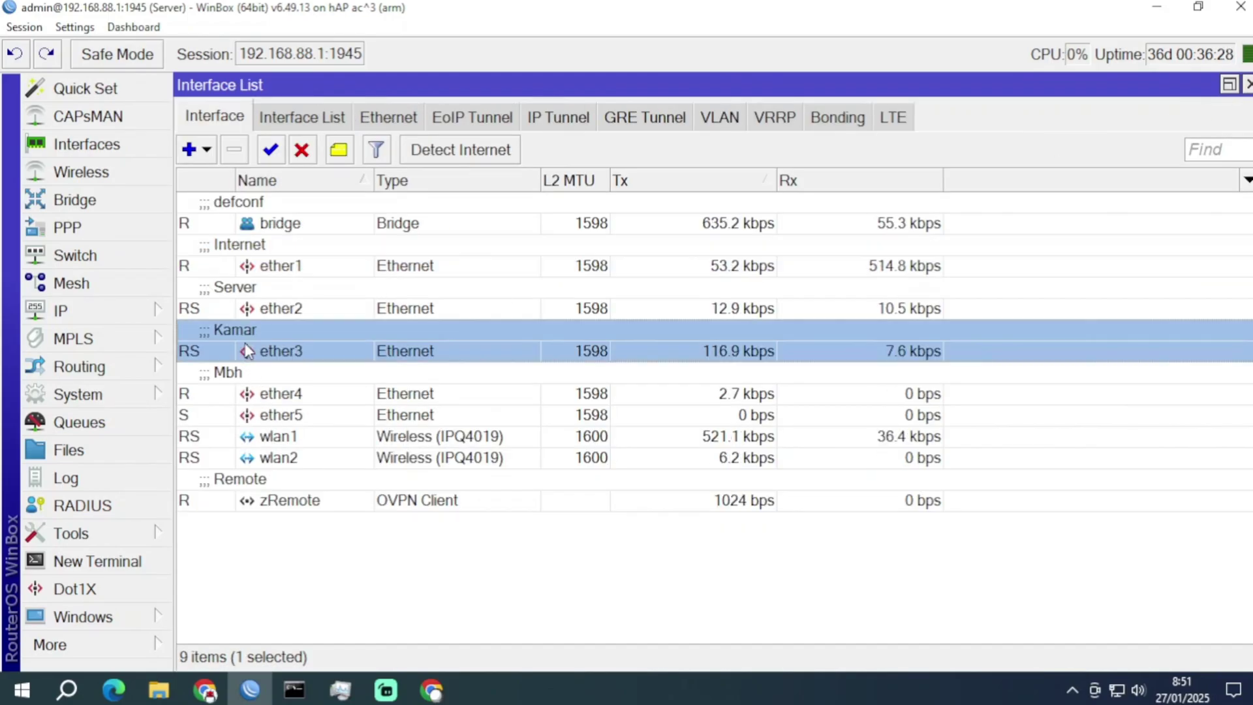
Open the local OpenSpeedTest page at 192.168.88.2:3004 in a new Chrome tab and start the speed test.
click(208, 690)
click(1074, 15)
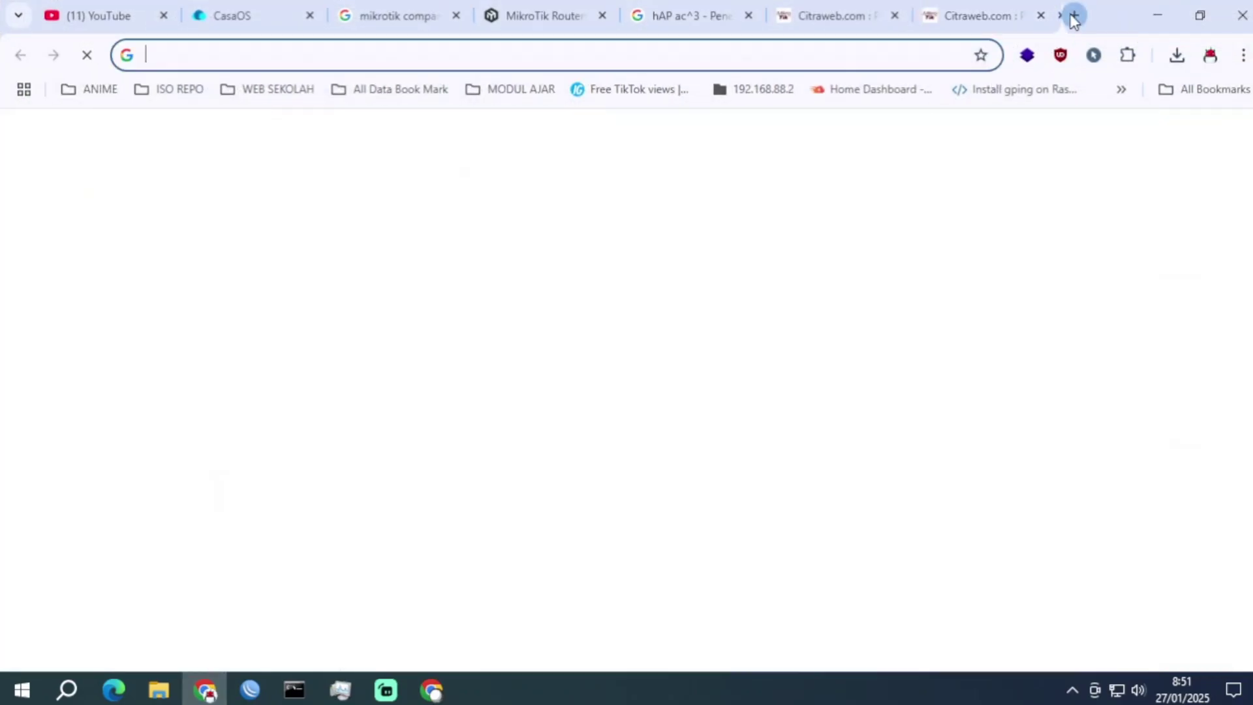
text(192.168.88.2:81)
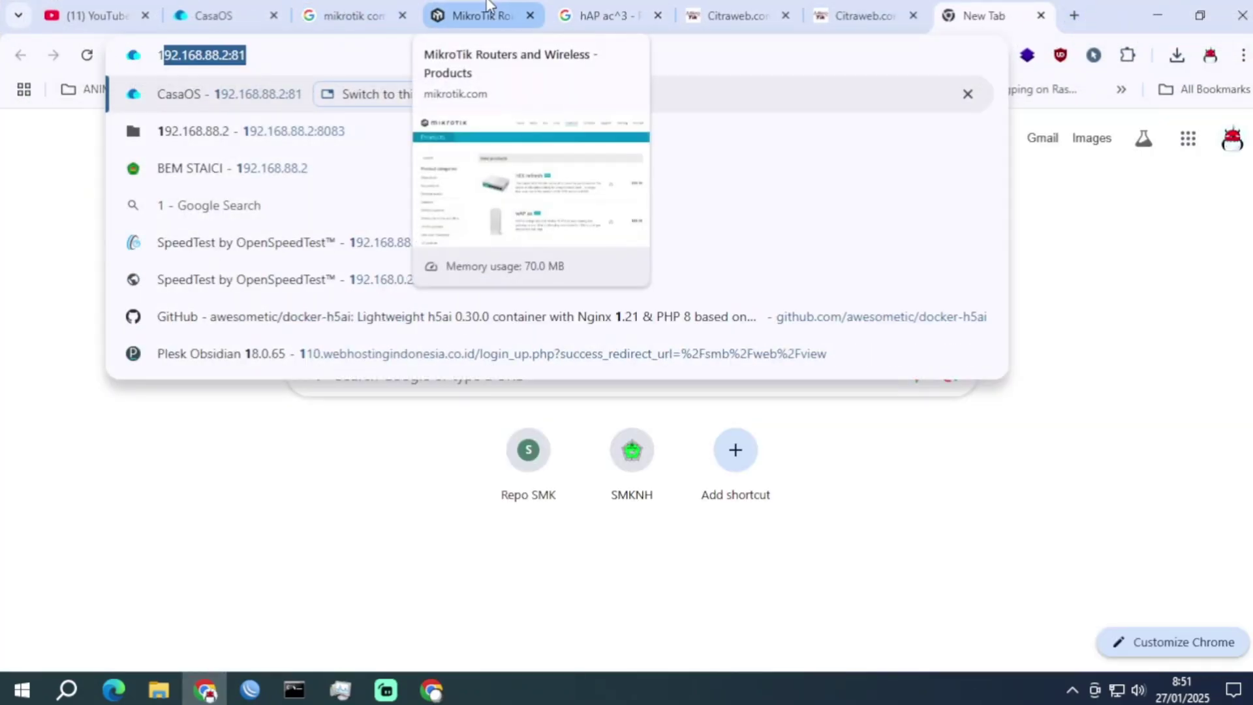
click(308, 236)
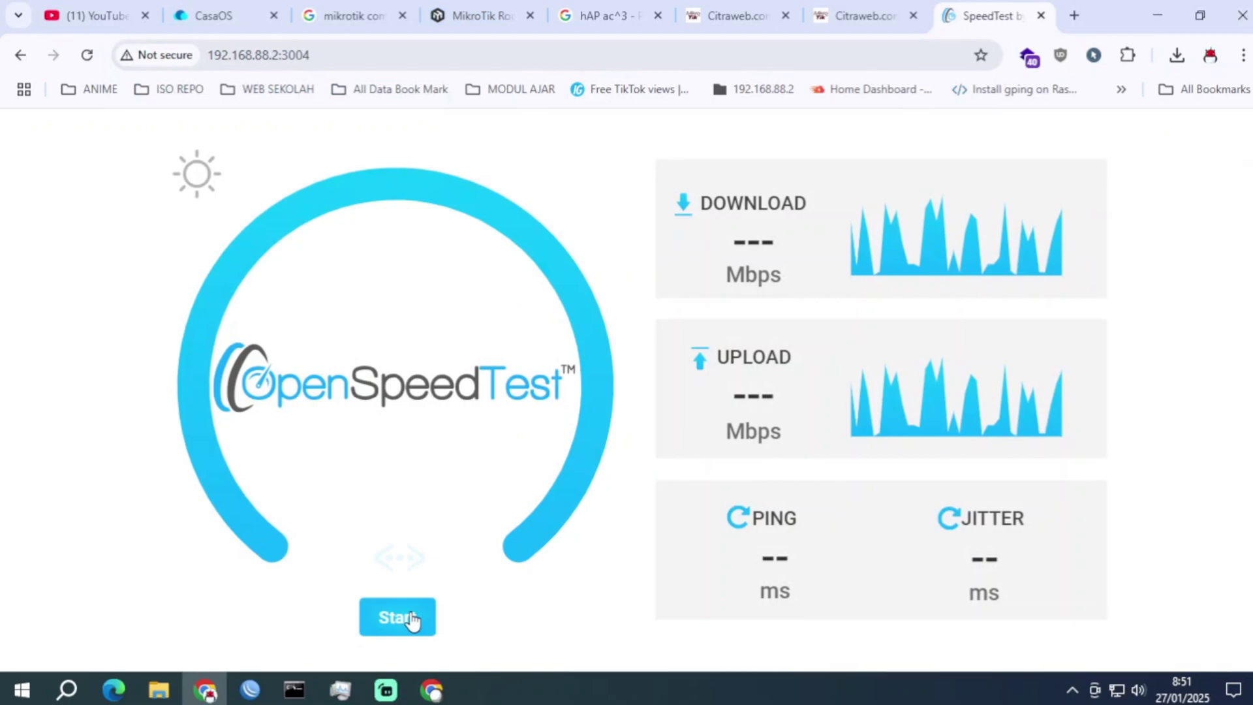
click(397, 617)
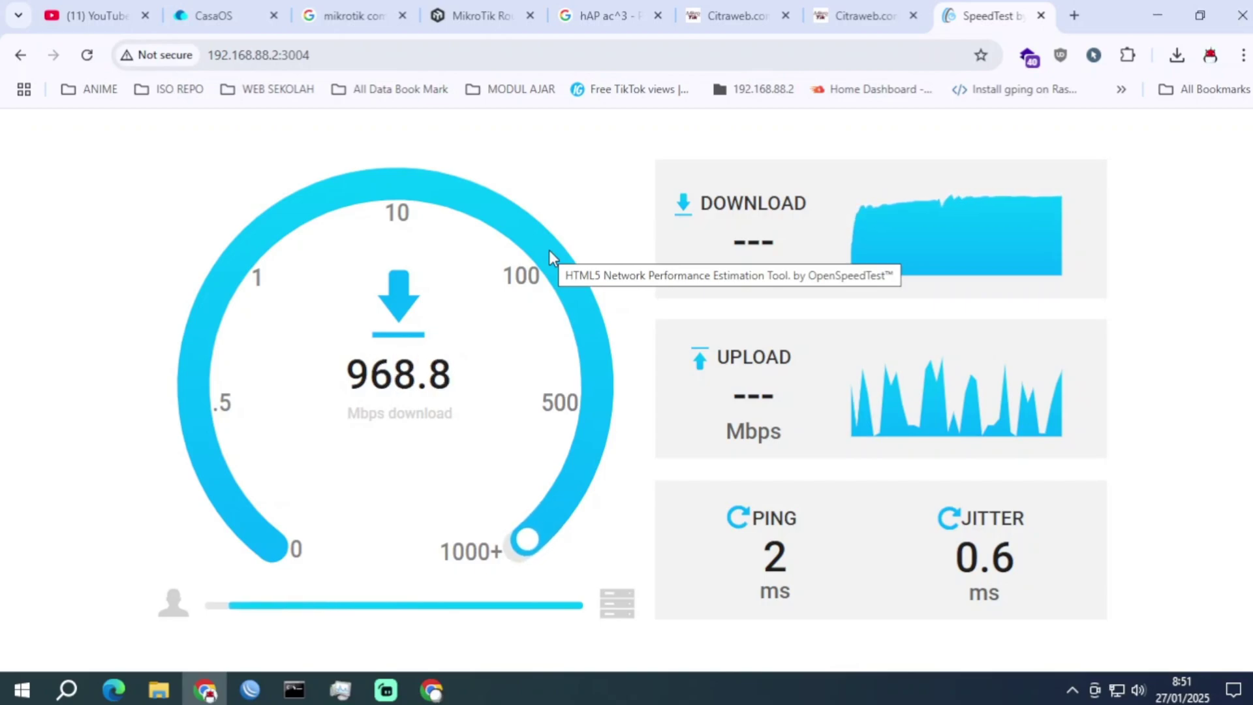
Go from the repo folder to the root of the home (Z:) drive in File Explorer and try to run the Streamlabs Desktop installer.
click(160, 689)
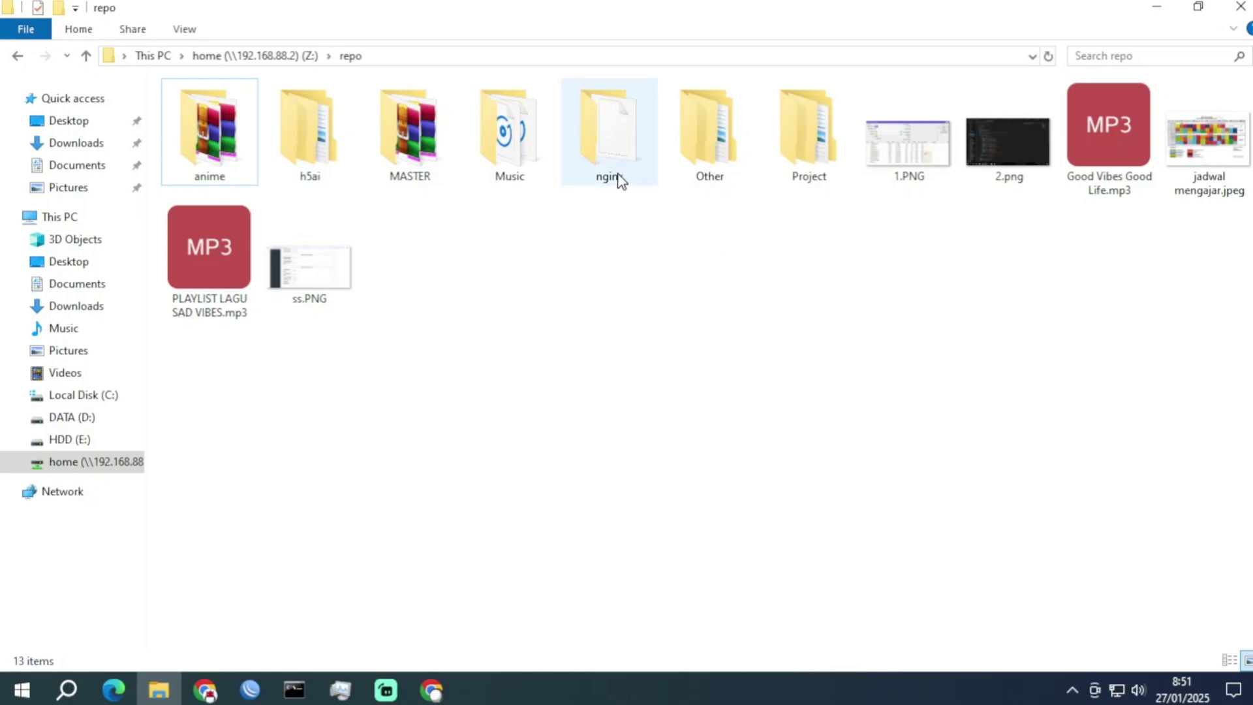
mouse_move(620, 175)
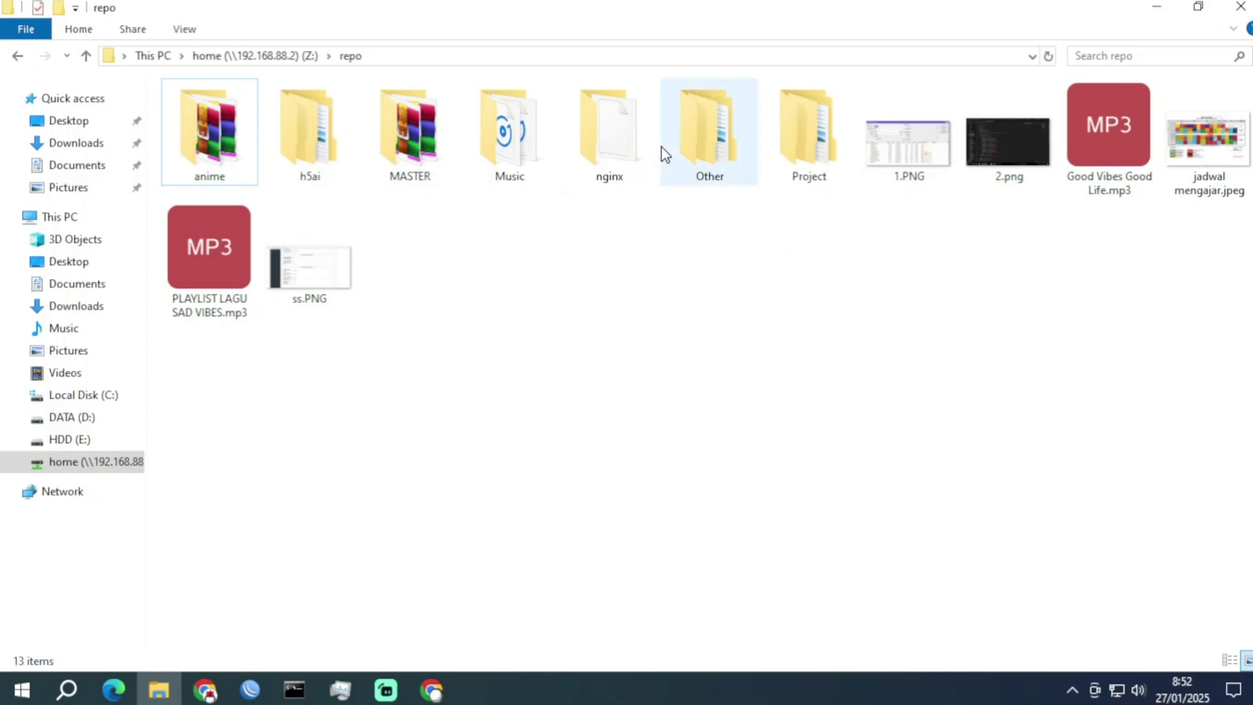
mouse_move(671, 145)
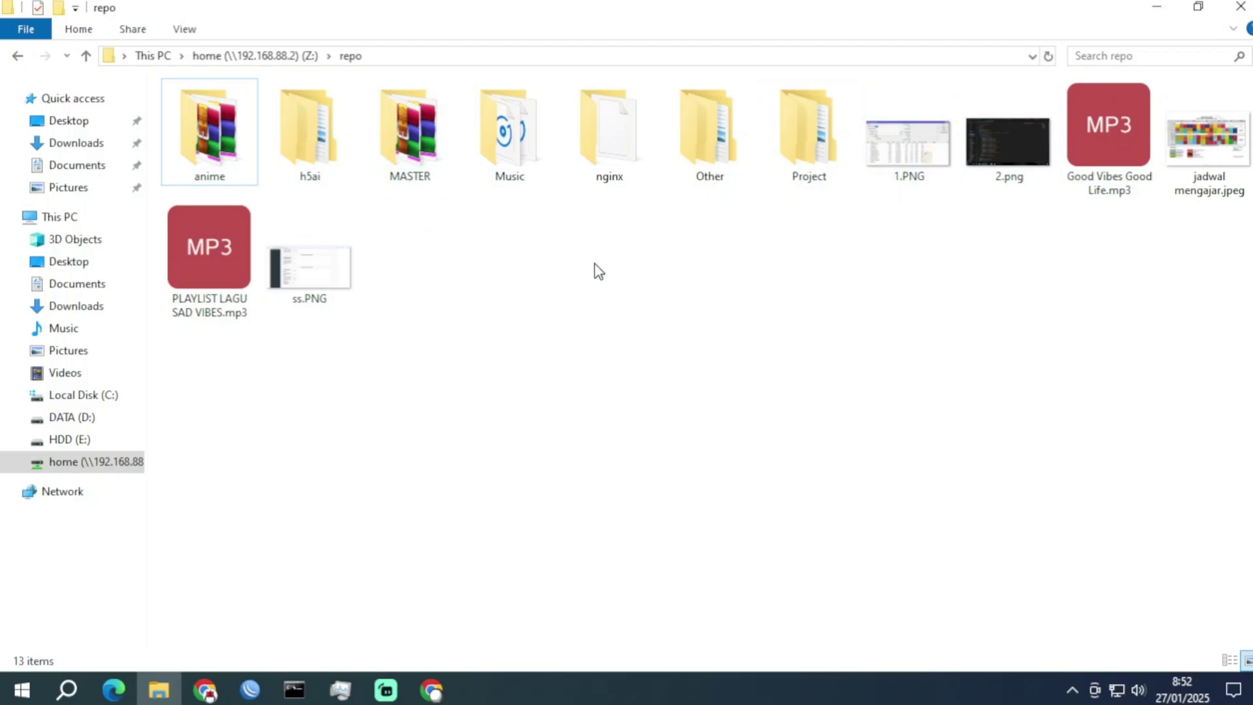
click(279, 58)
double_click(304, 290)
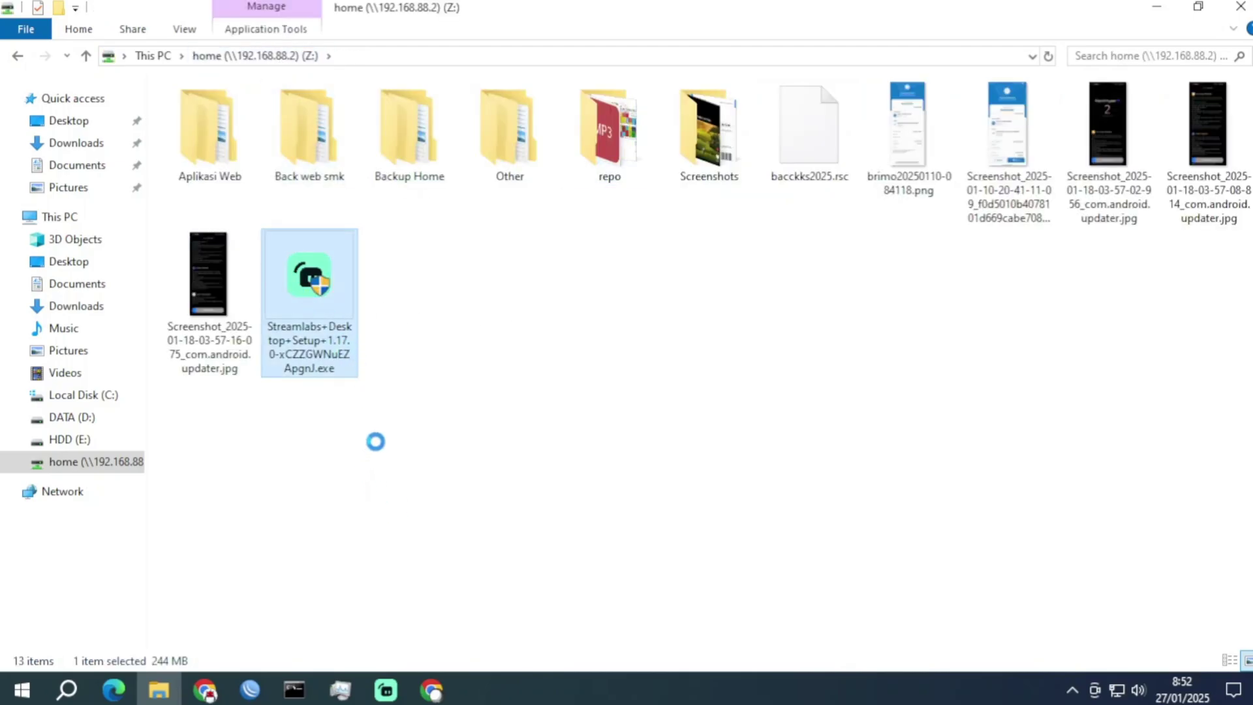
Check the finished OpenSpeedTest results in Chrome and view the interface list's traffic rates in WinBox.
click(389, 690)
click(389, 690)
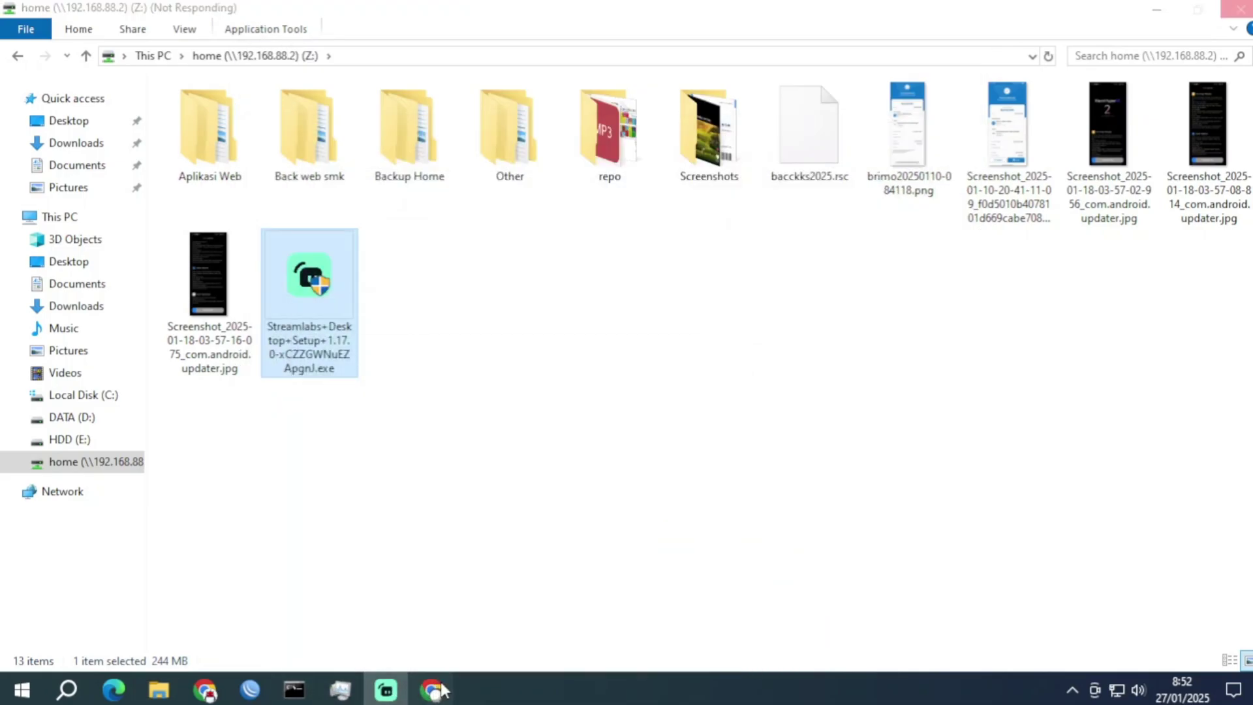
click(433, 690)
click(433, 690)
click(204, 690)
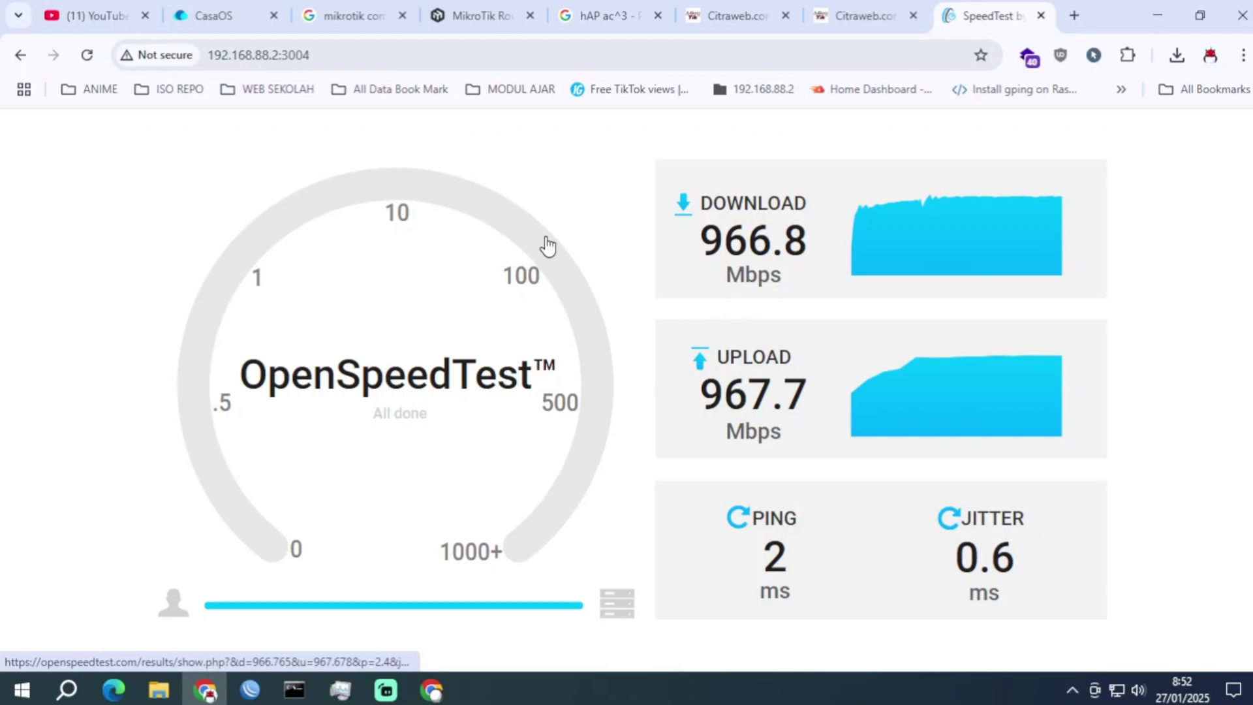
click(250, 690)
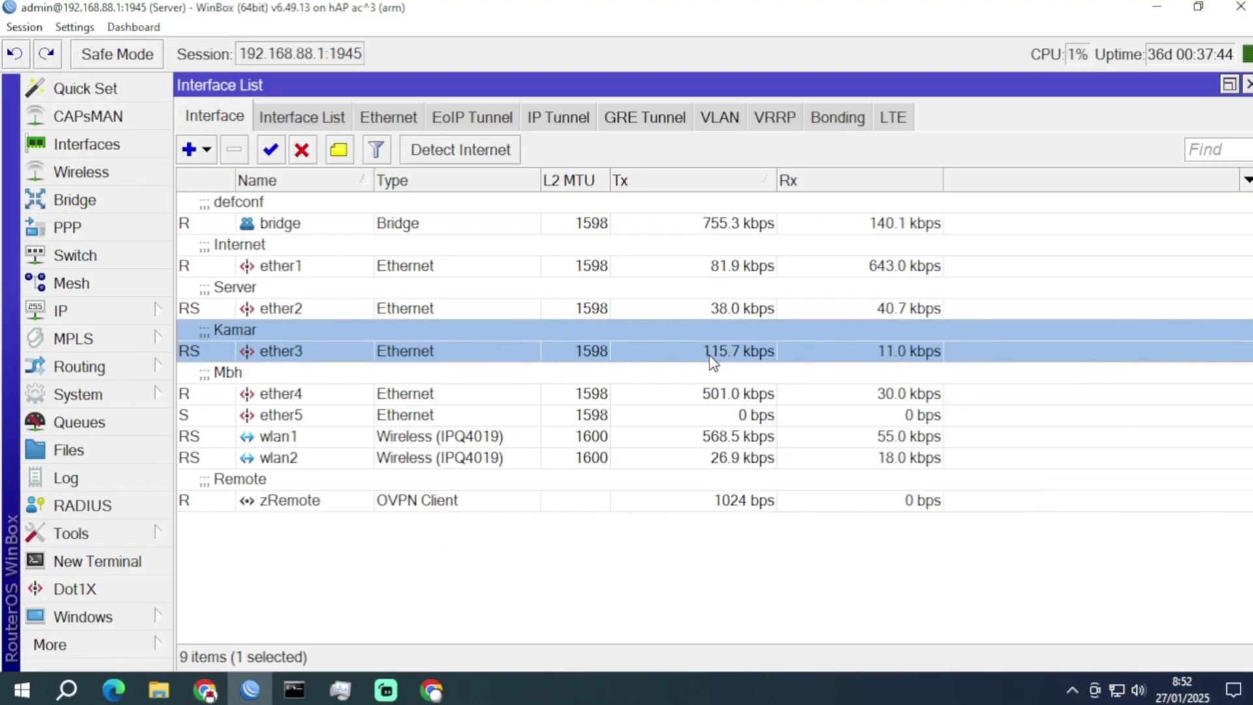
Copy the Streamlabs Desktop Setup 1.17.0 installer from the home (Z:) network drive to DATA (D:) in File Explorer.
click(158, 690)
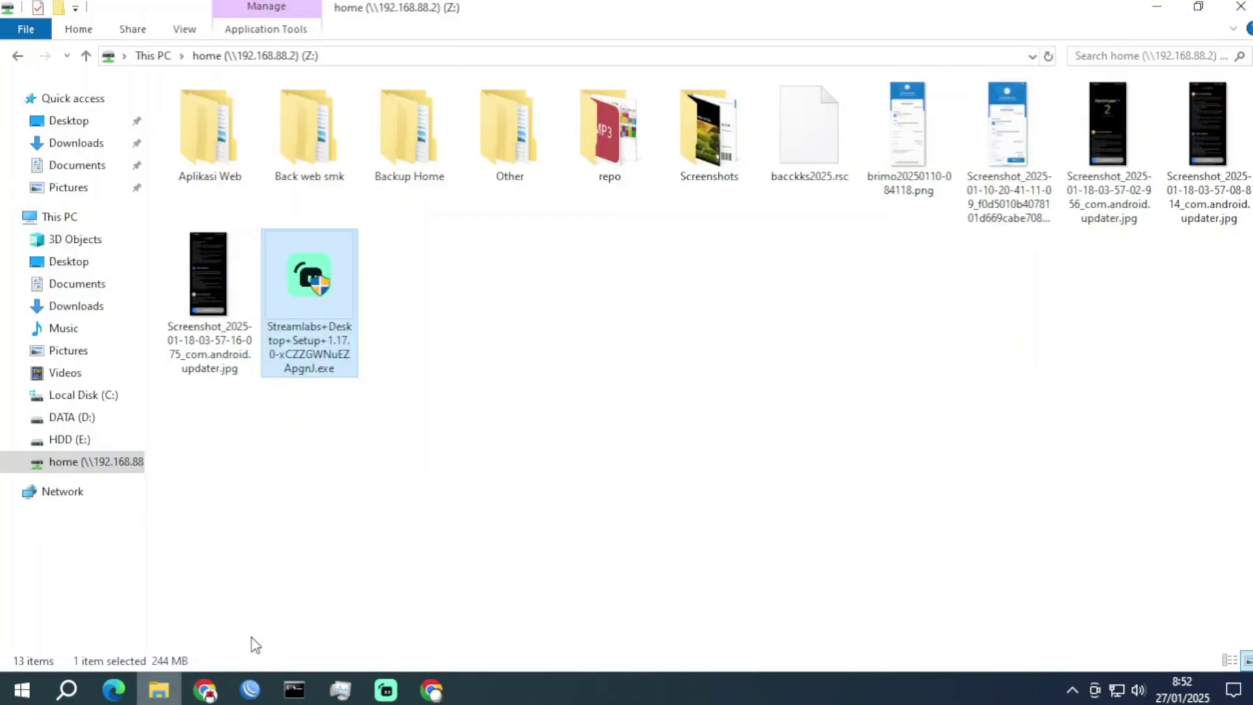
right_click(323, 306)
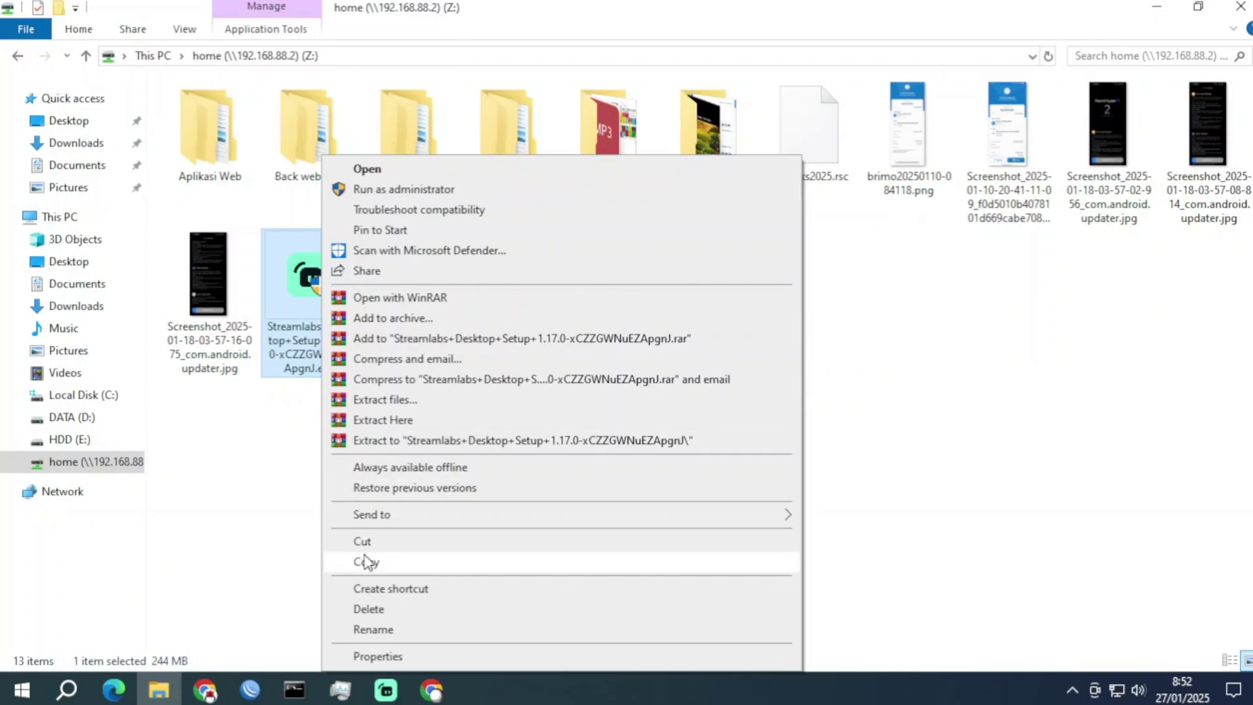
click(365, 561)
click(73, 417)
right_click(342, 269)
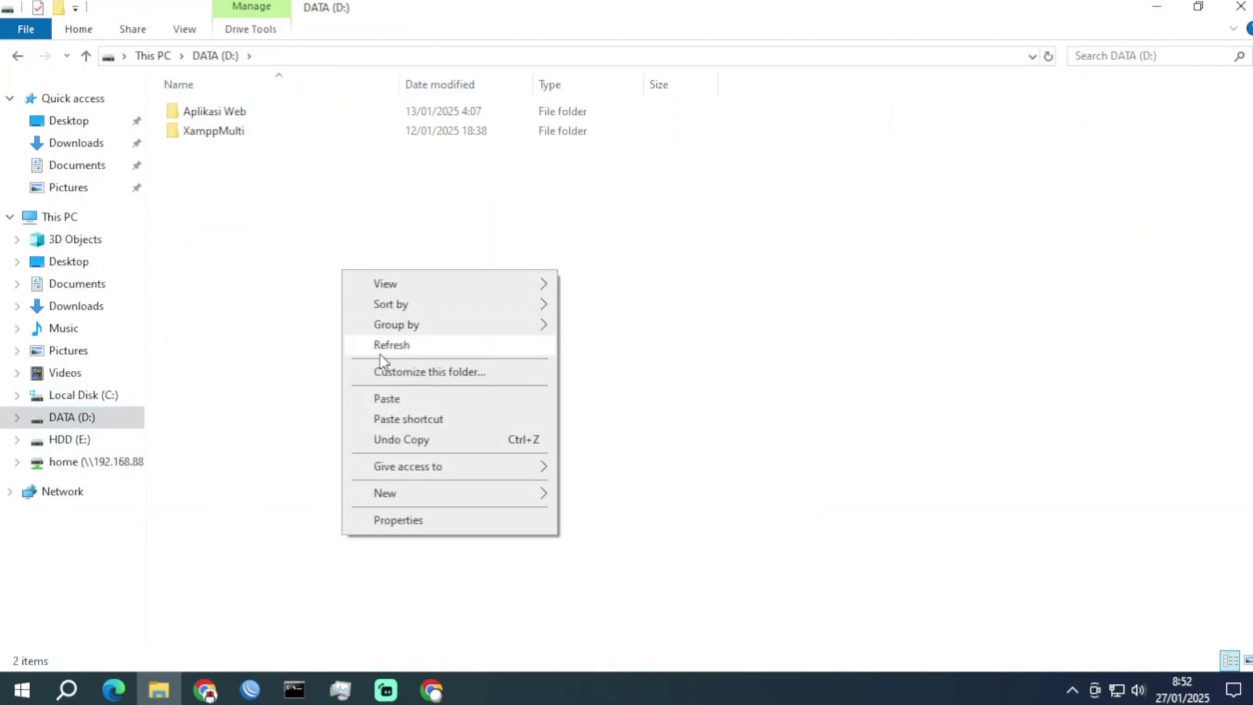
click(392, 399)
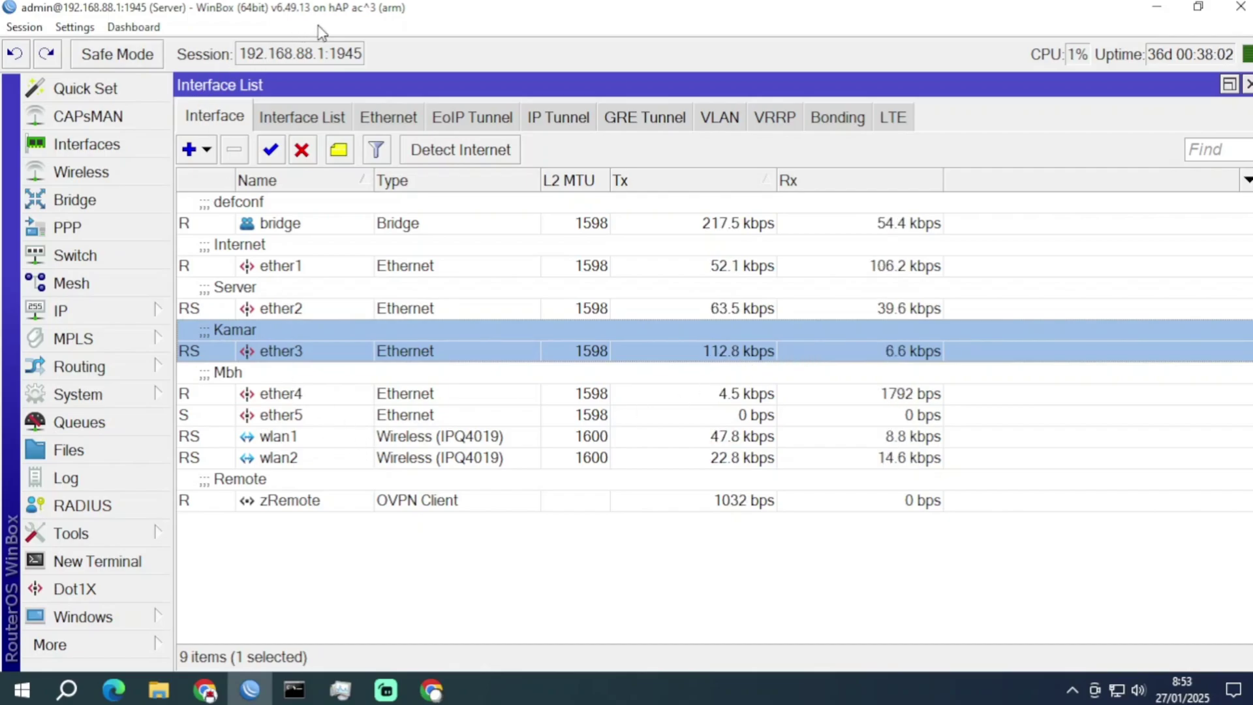
View the status and traffic of the wlan1 and wlan2 wireless interfaces in WinBox.
double_click(271, 449)
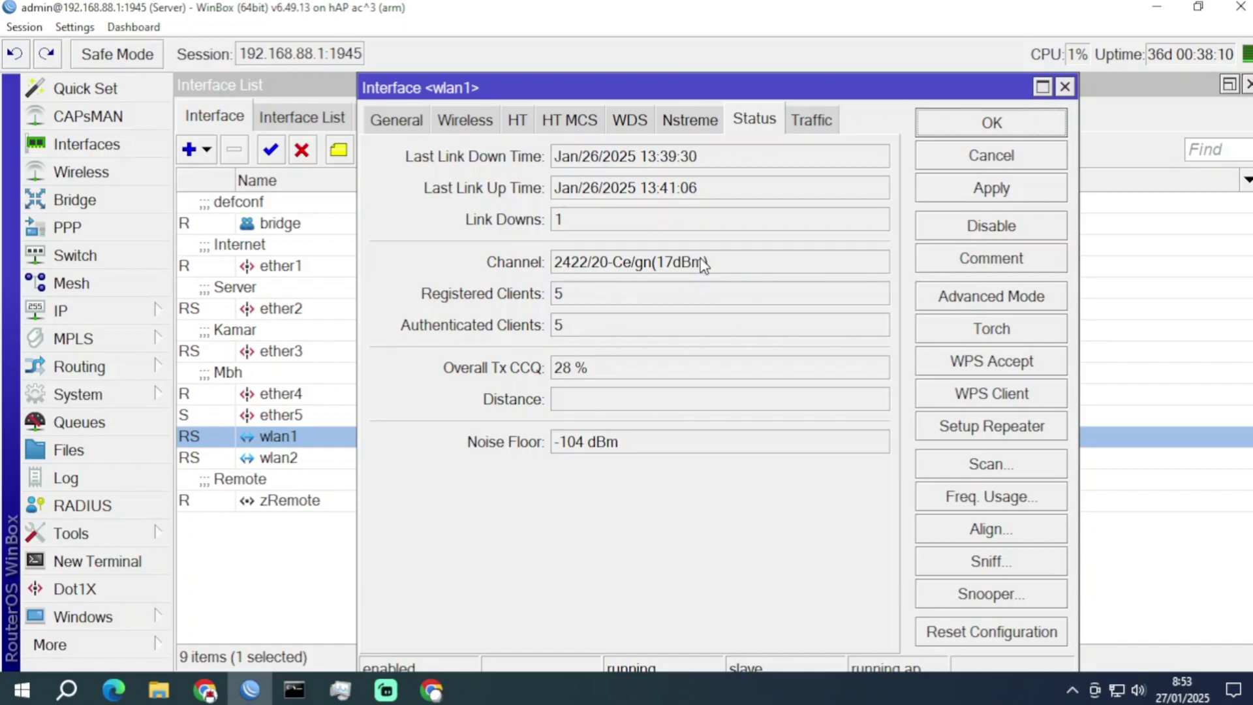
click(793, 130)
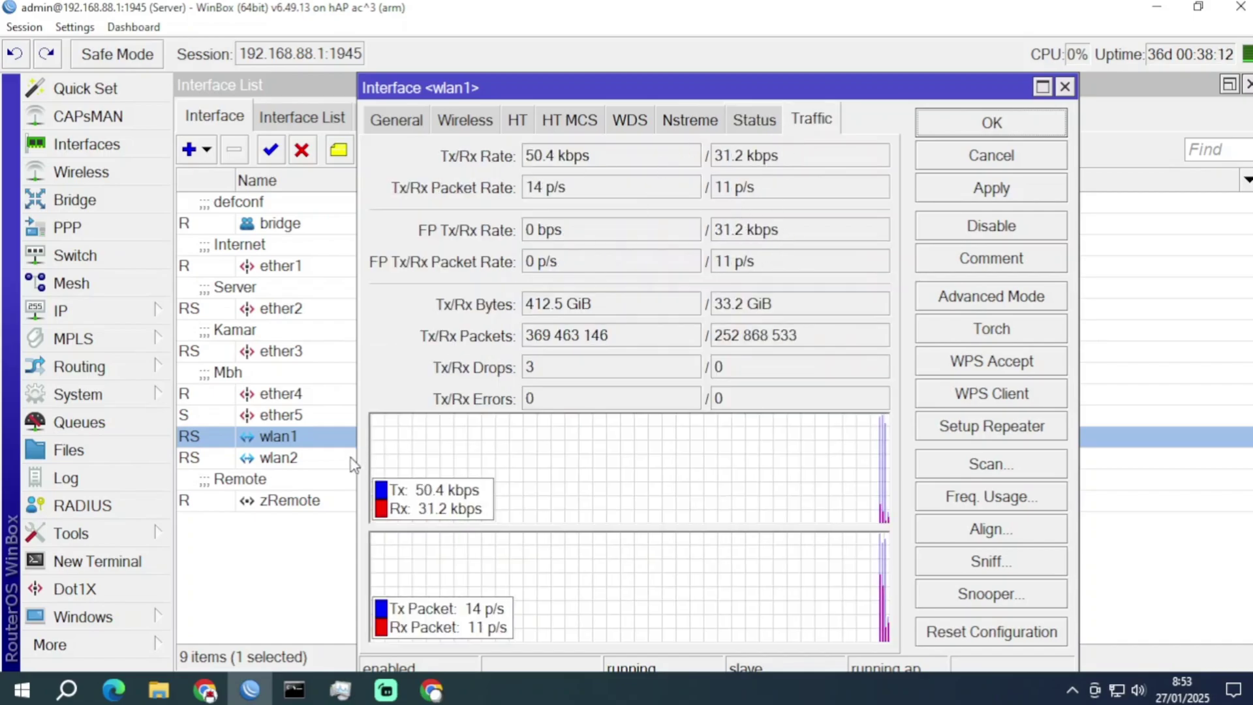
click(309, 460)
double_click(310, 462)
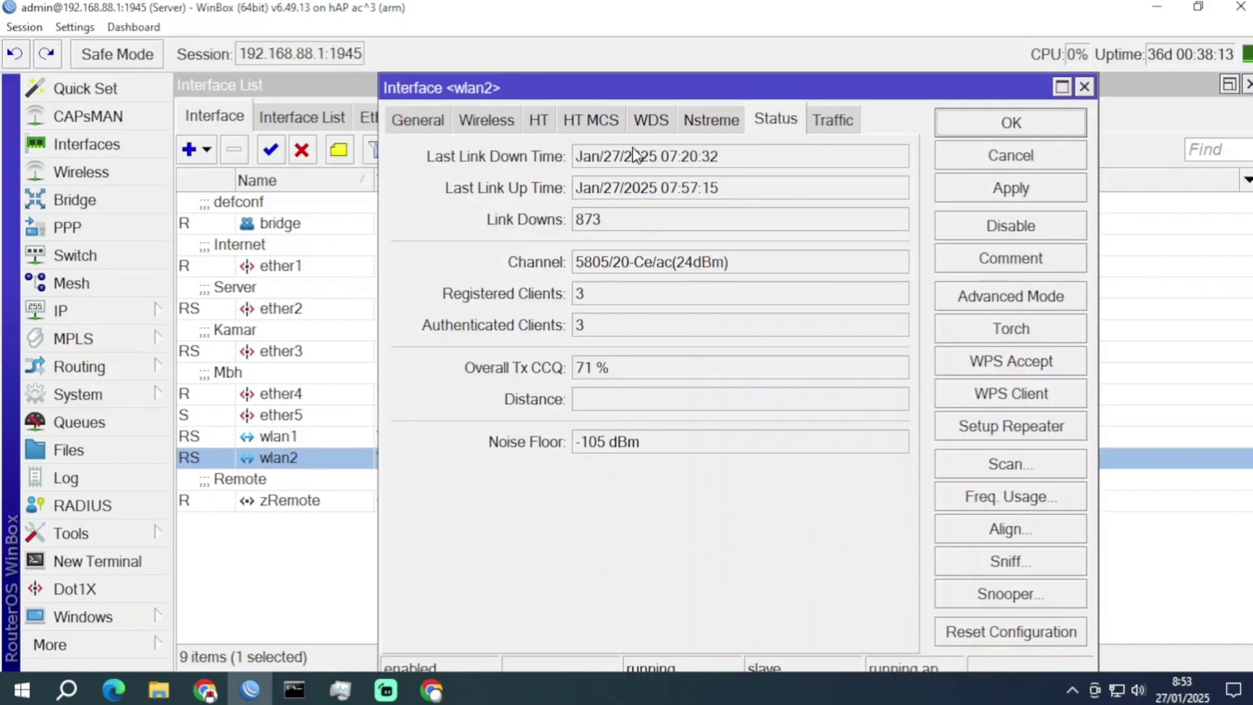
click(830, 120)
click(1230, 85)
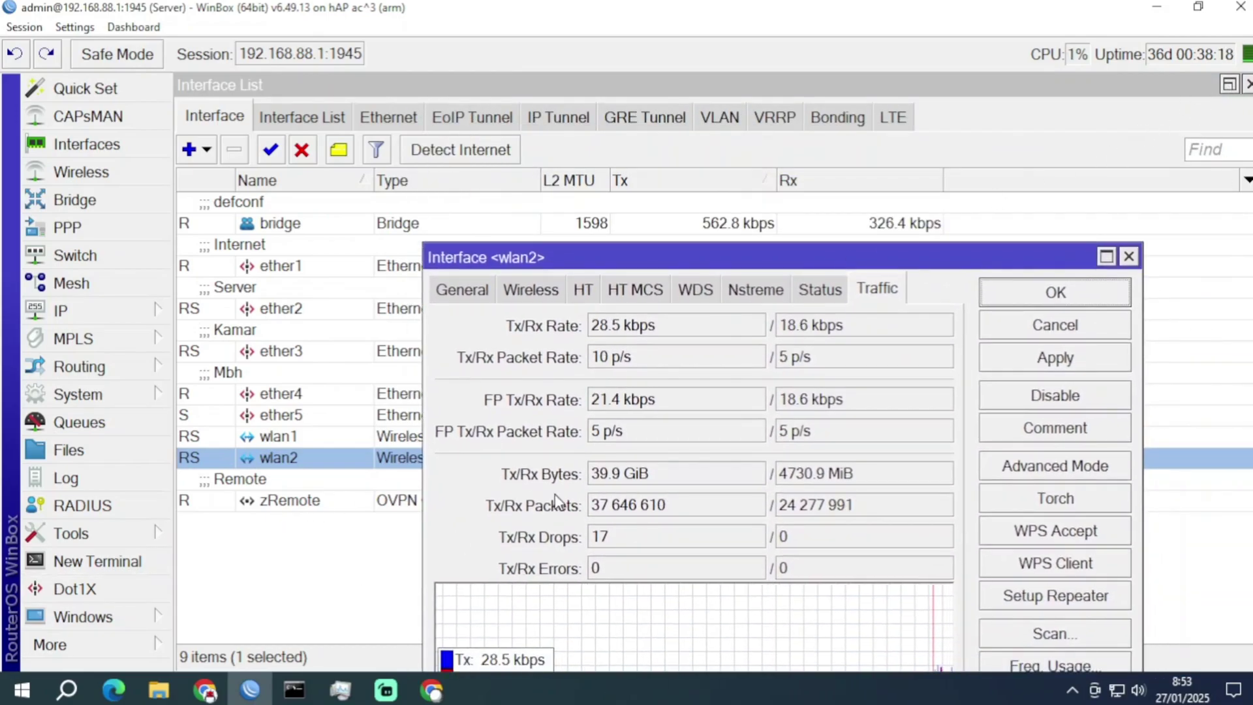
Close the wlan2 and interface list windows, and move the wlan1 window aside to uncover more of the Resources window.
click(1129, 256)
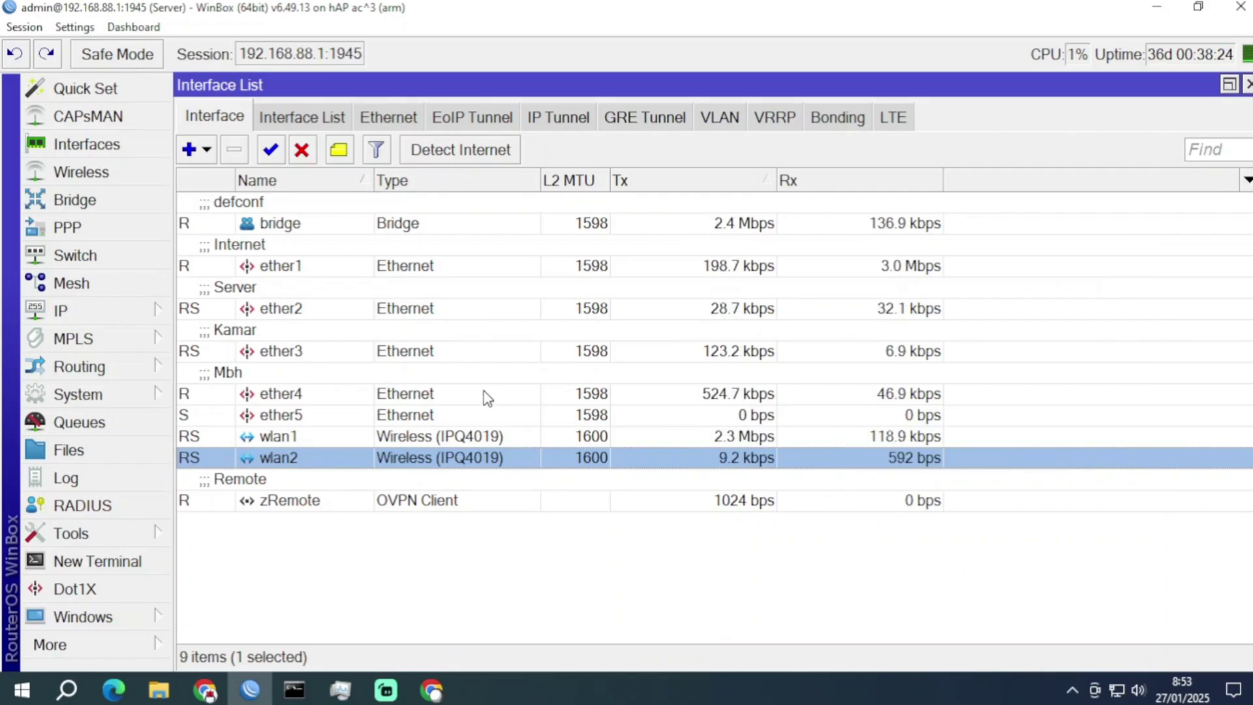
click(1249, 85)
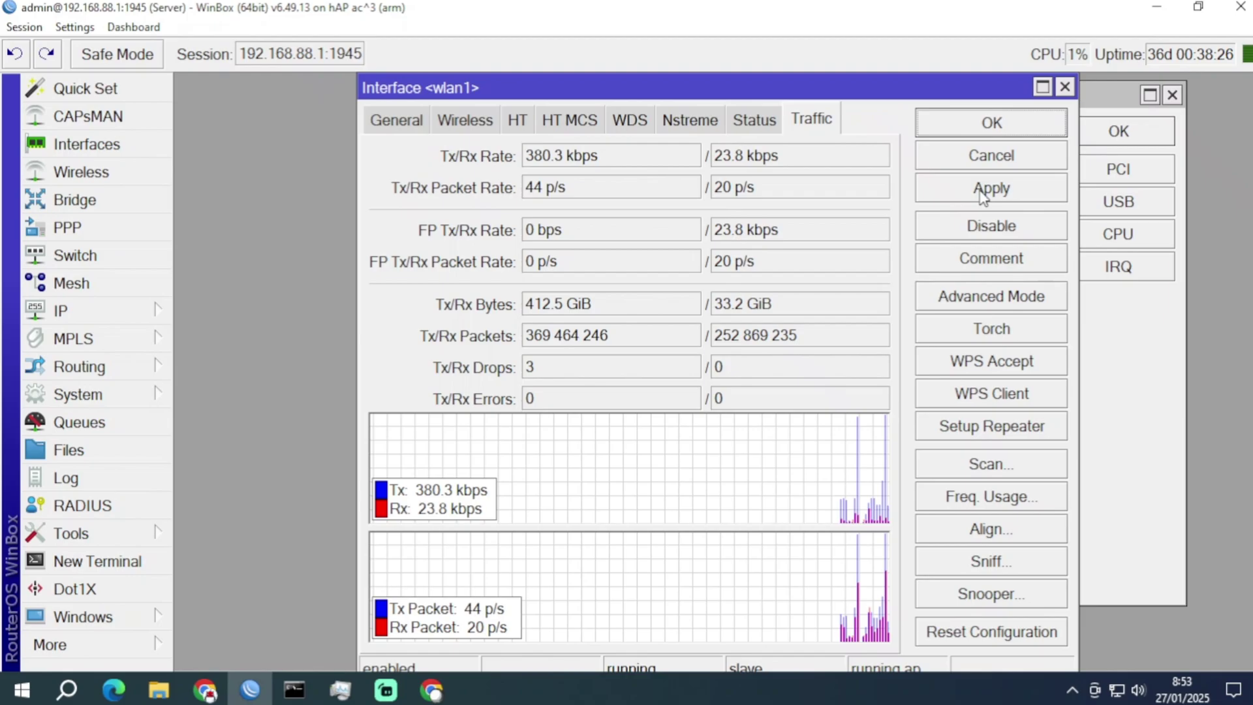
drag(946, 99, 824, 98)
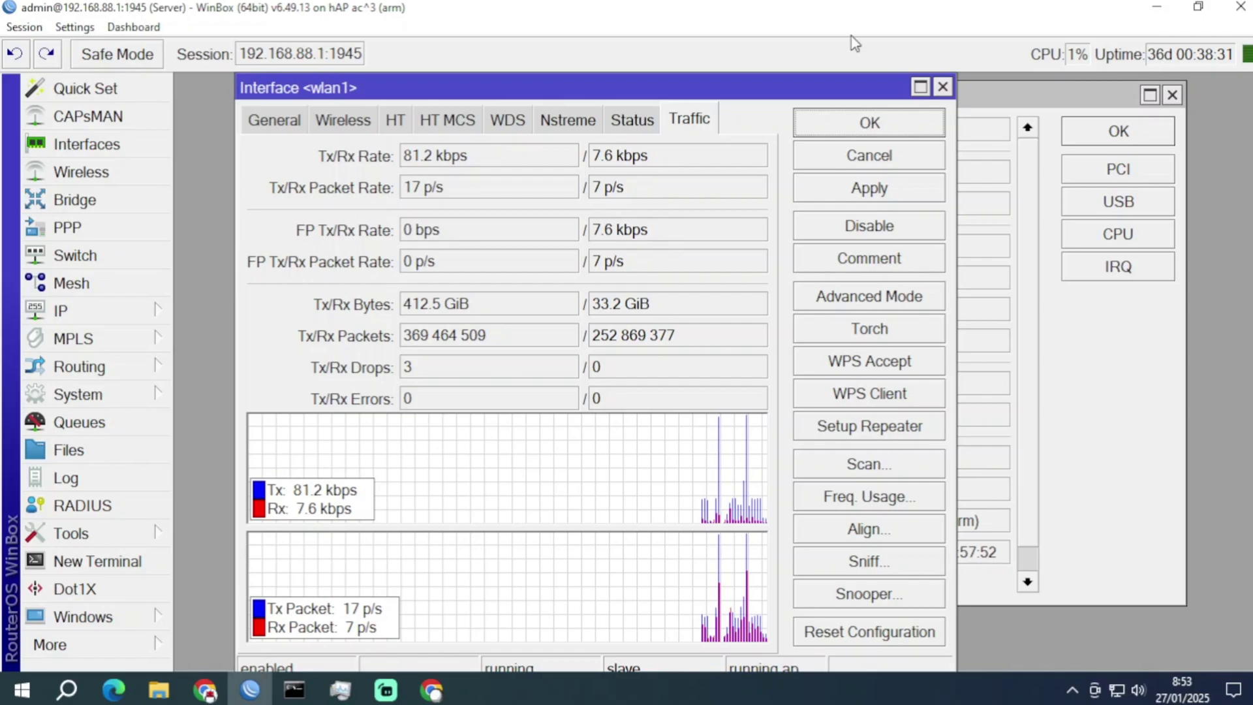
Check the zRemote entry in the interface list and the router's IP address entries, and close the address list.
click(92, 144)
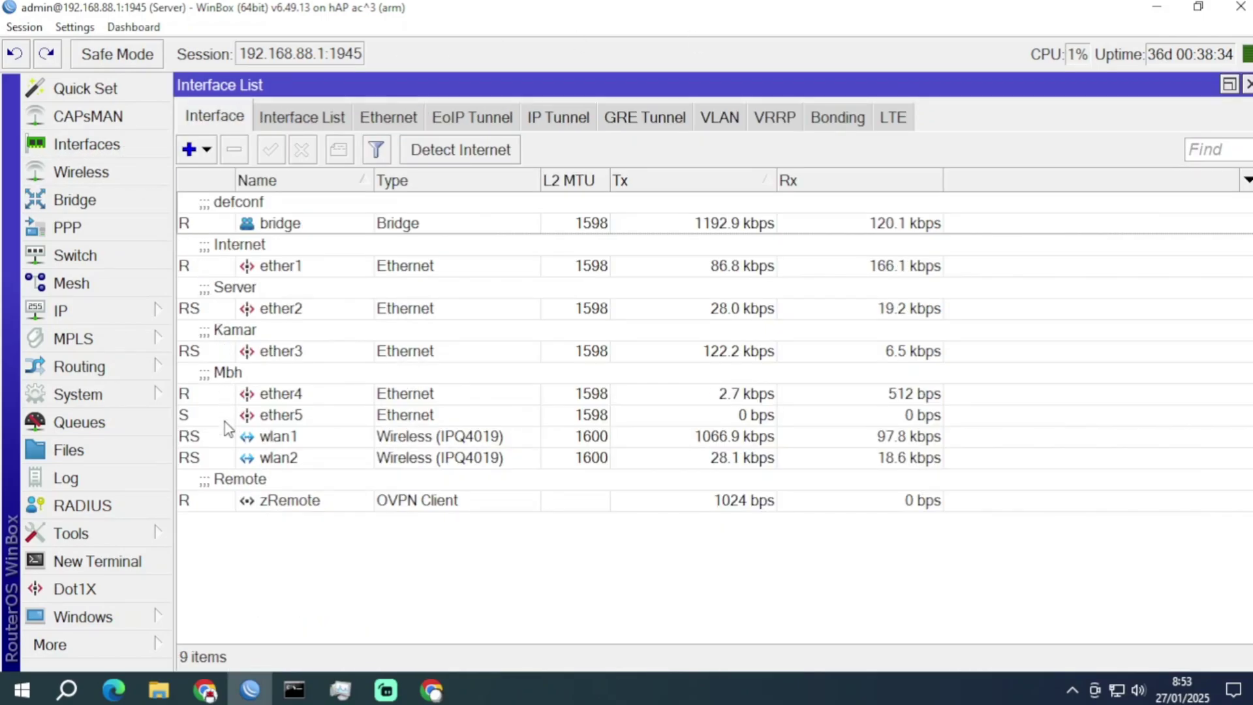
click(235, 501)
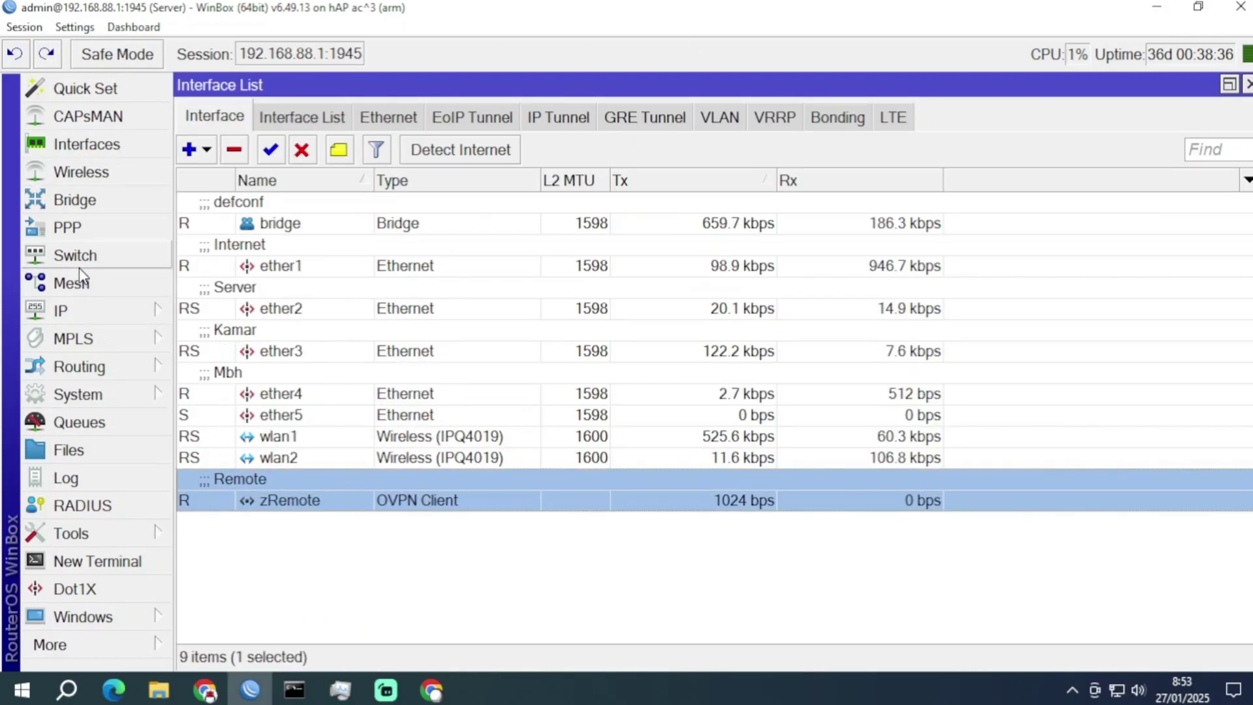
click(65, 311)
click(248, 71)
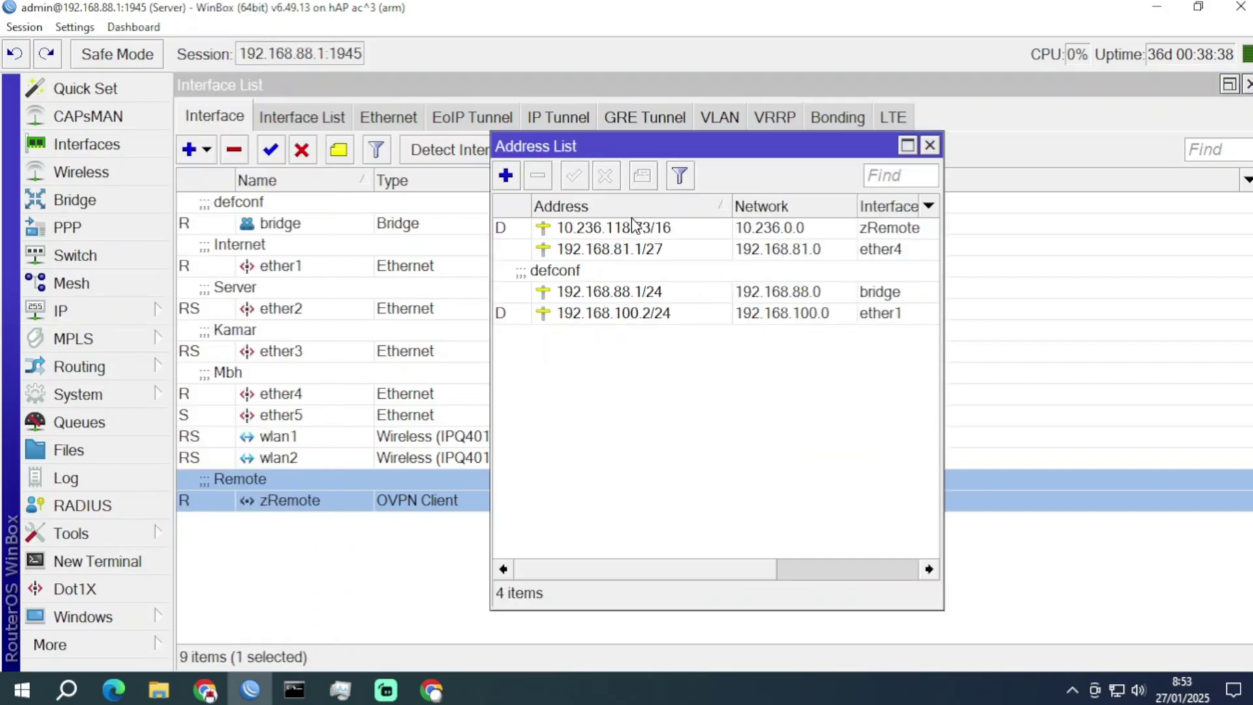
click(632, 229)
click(632, 249)
click(640, 292)
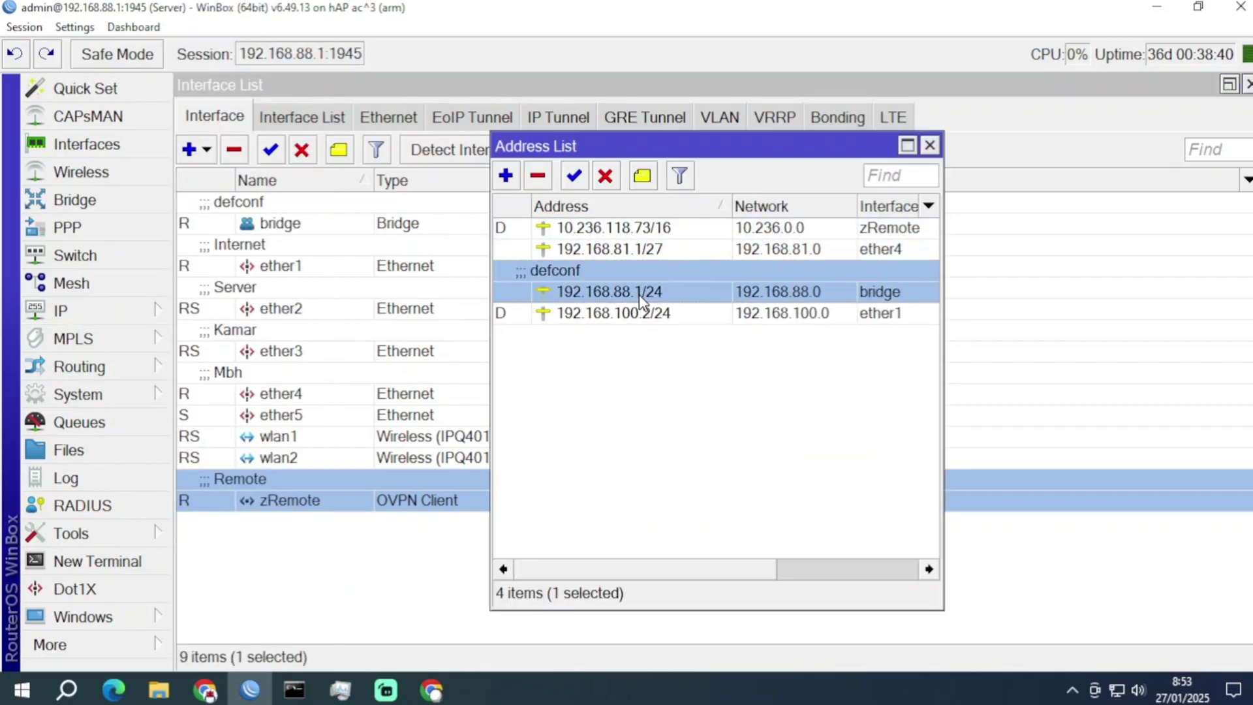
click(669, 314)
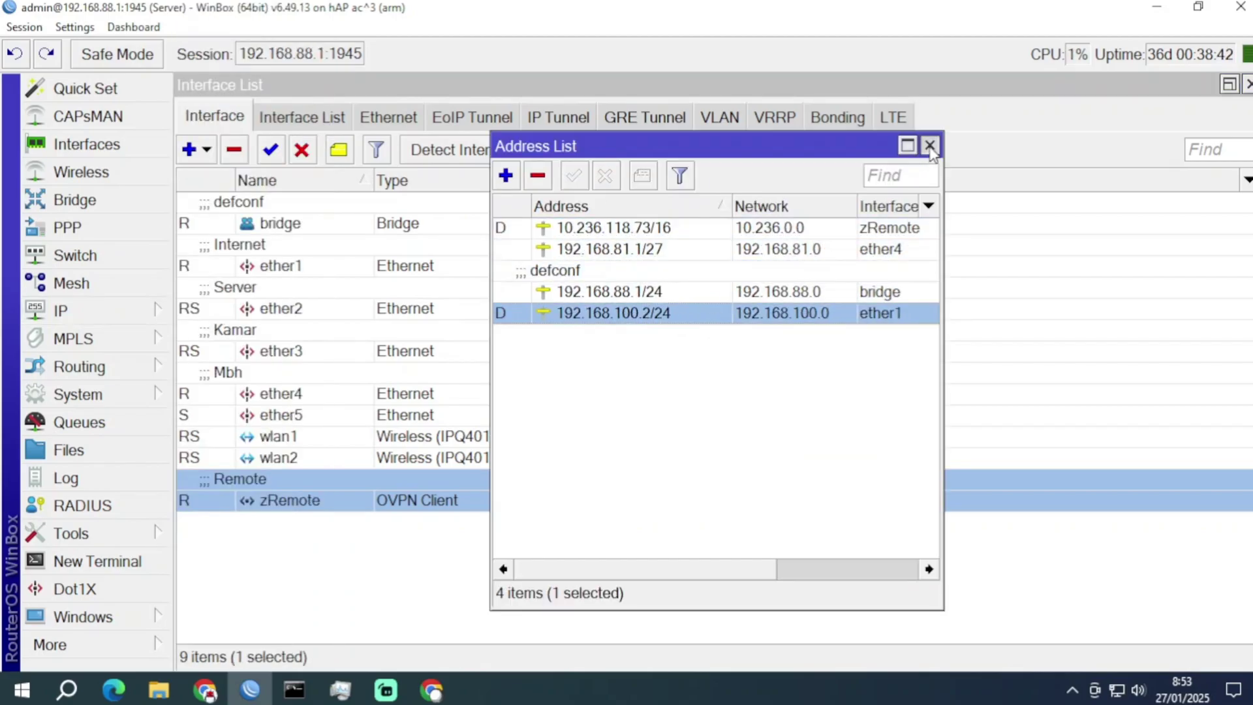
click(930, 146)
Look through the firewall's address lists, connections, service ports, raw, mangle and NAT rules.
click(78, 310)
click(235, 237)
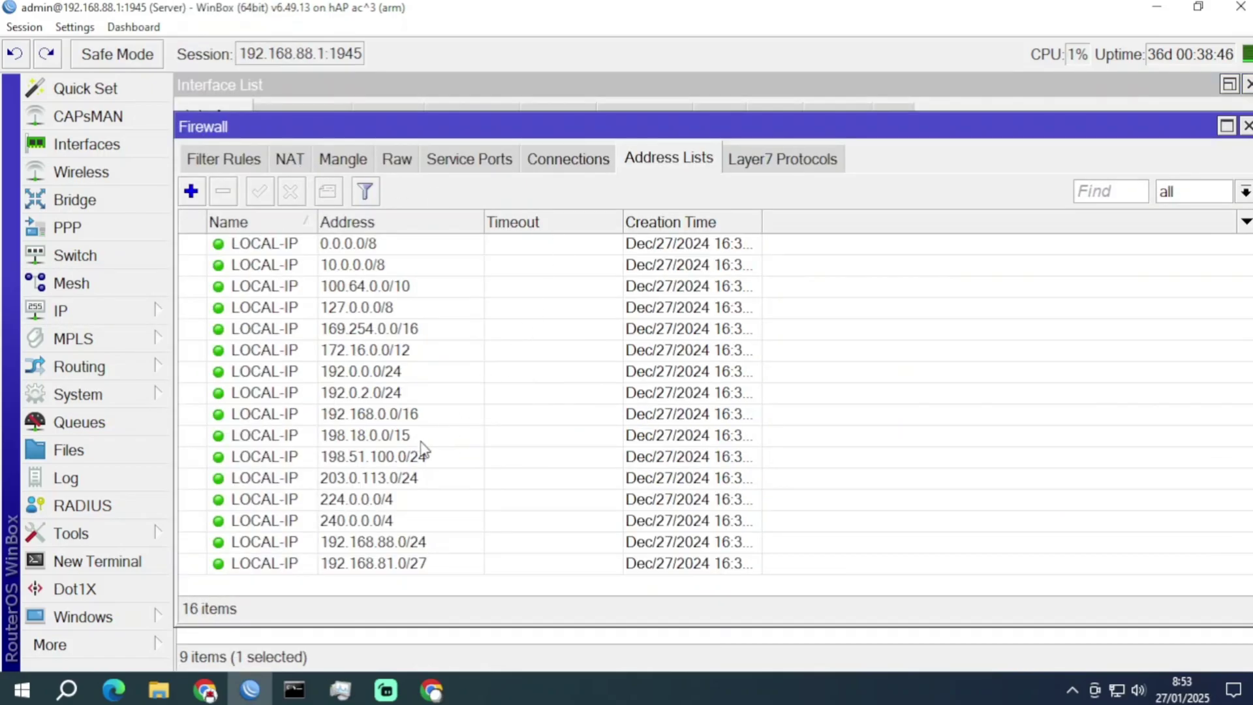
click(563, 163)
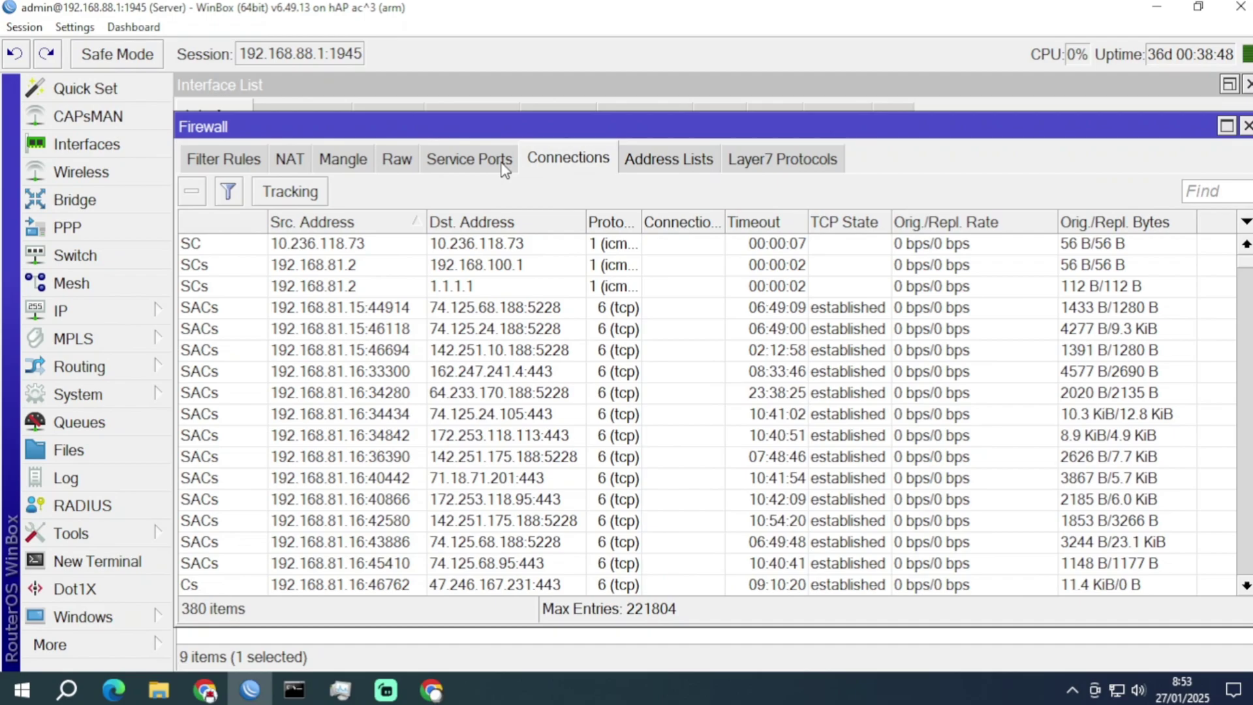
click(496, 168)
click(399, 167)
click(359, 170)
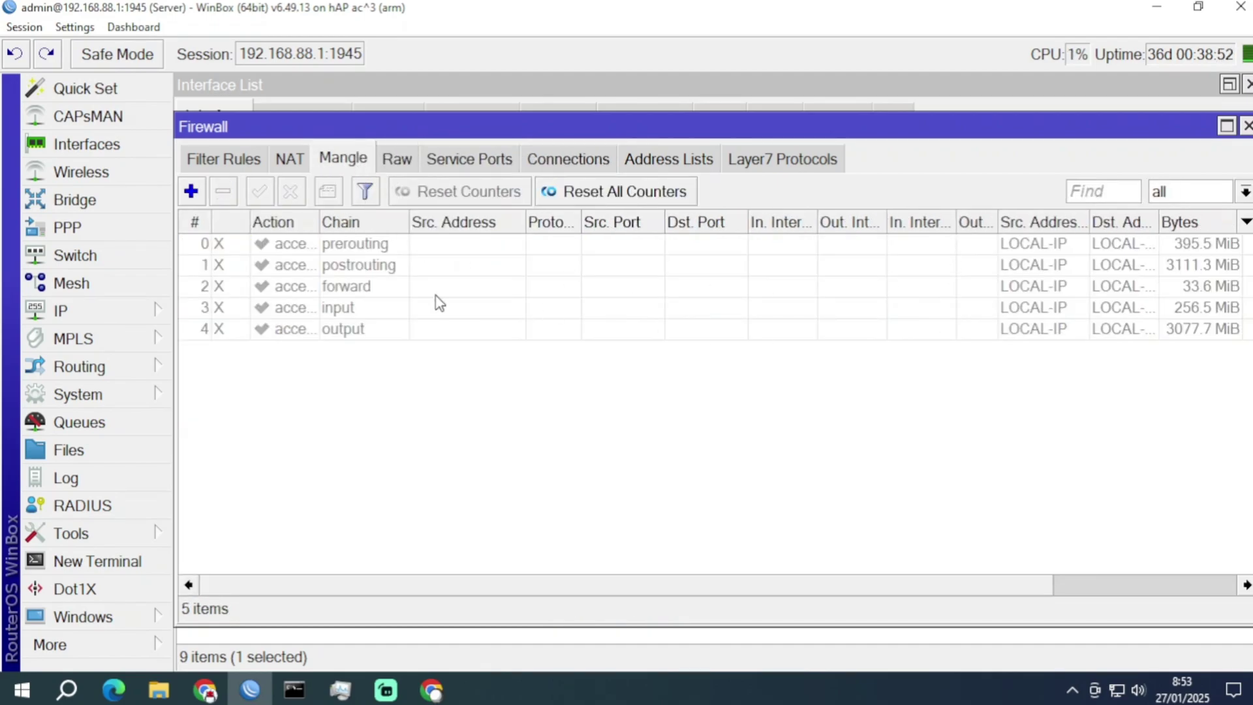
click(288, 168)
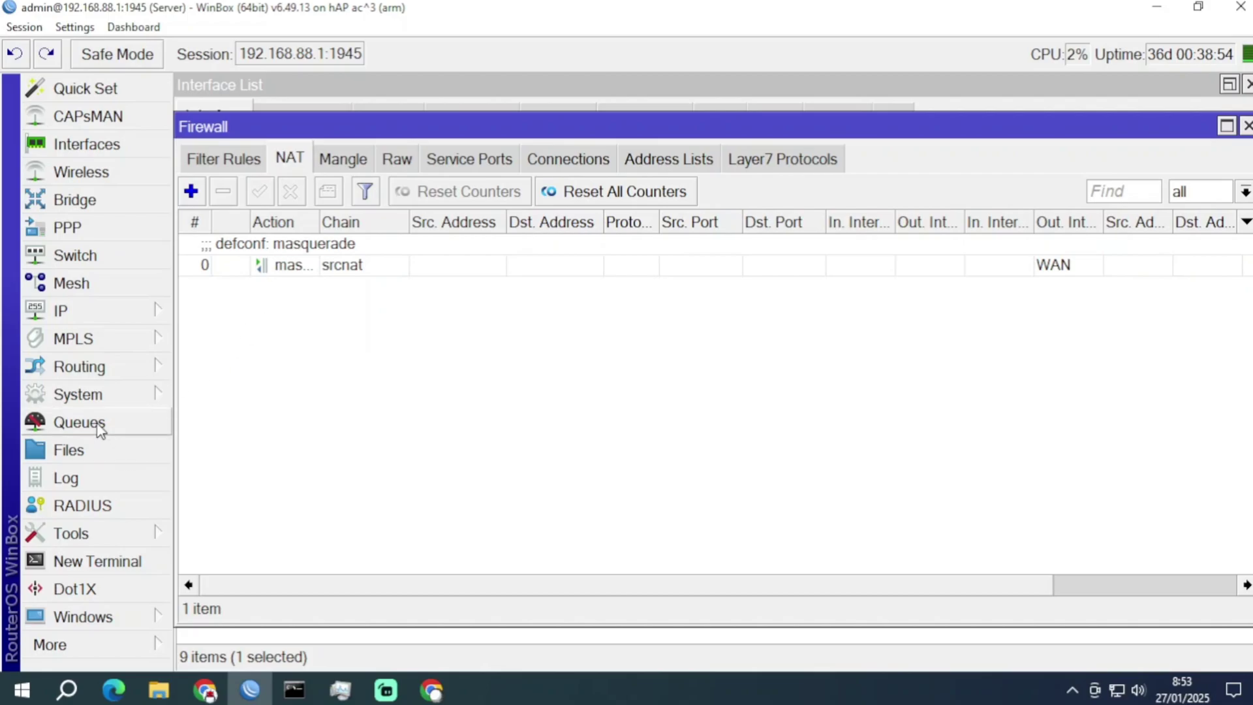
Check the baypass local entry in the simple queues and close the queue list.
click(96, 426)
click(351, 453)
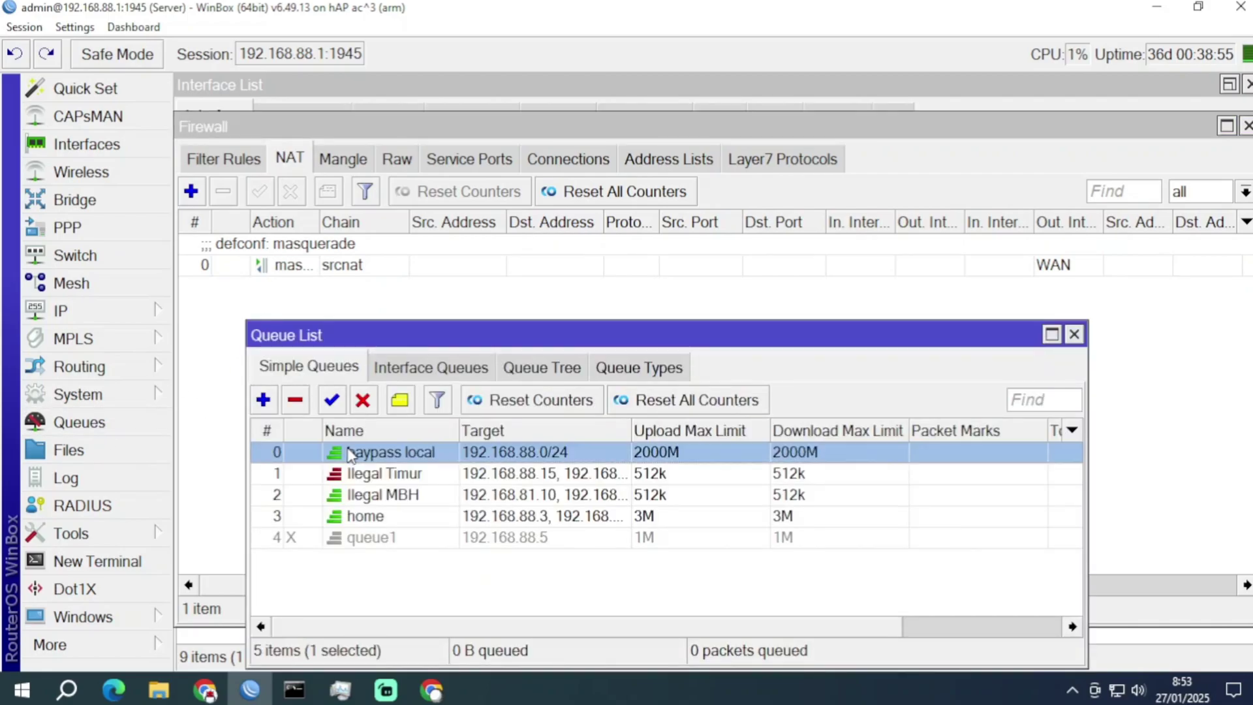
click(1073, 335)
Check the firewall's filter, mangle and NAT rules, and close the Firewall window.
click(260, 162)
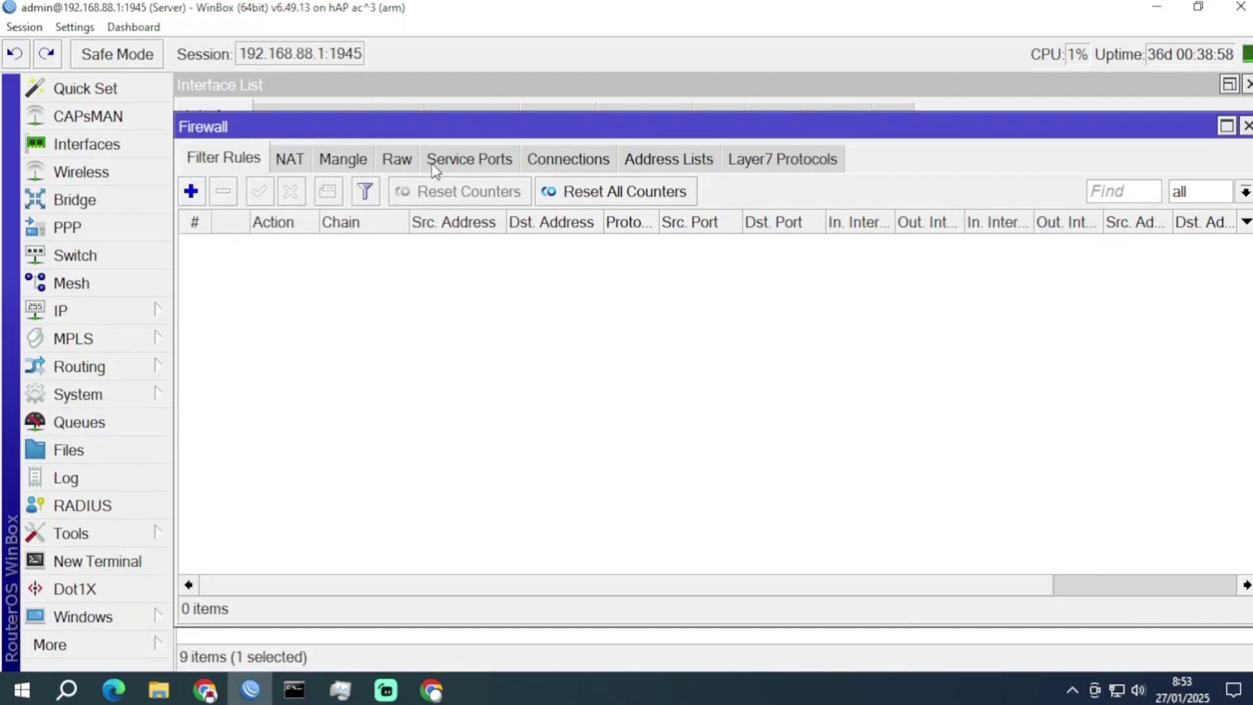
click(329, 164)
click(292, 163)
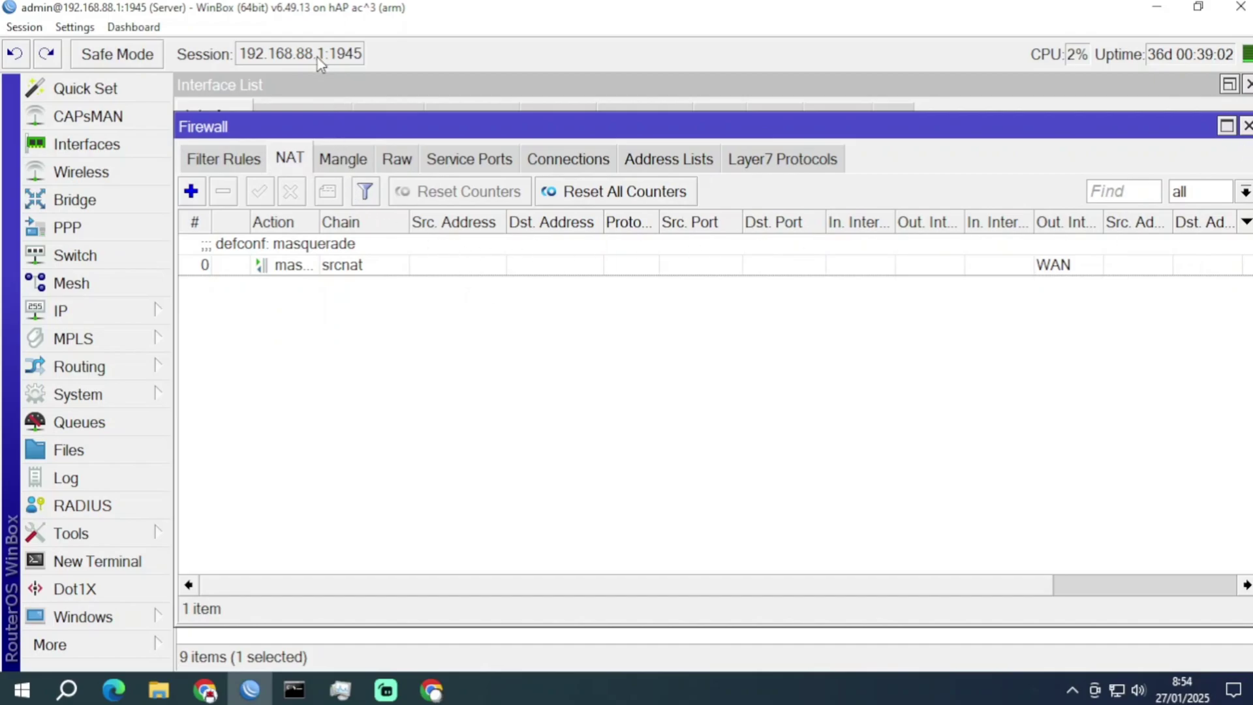
click(1246, 126)
Examine the winbox and www entries in the IP service list and close the list.
click(78, 320)
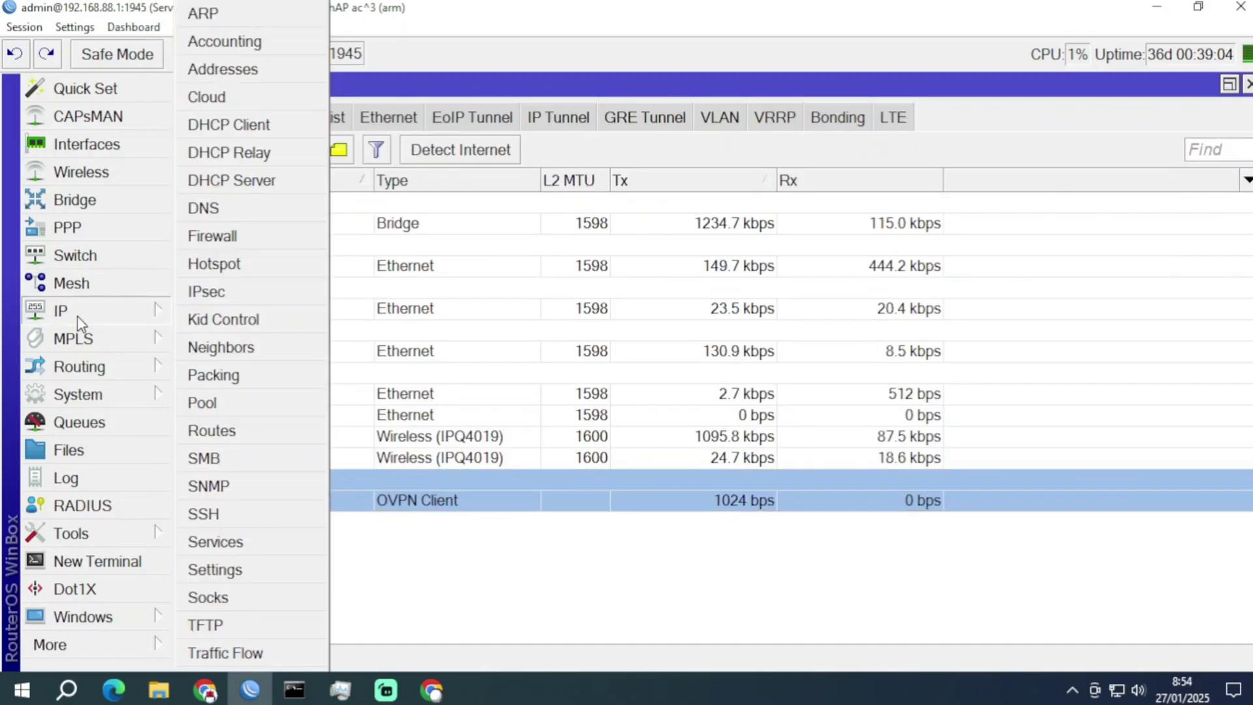
click(215, 542)
click(540, 349)
click(608, 341)
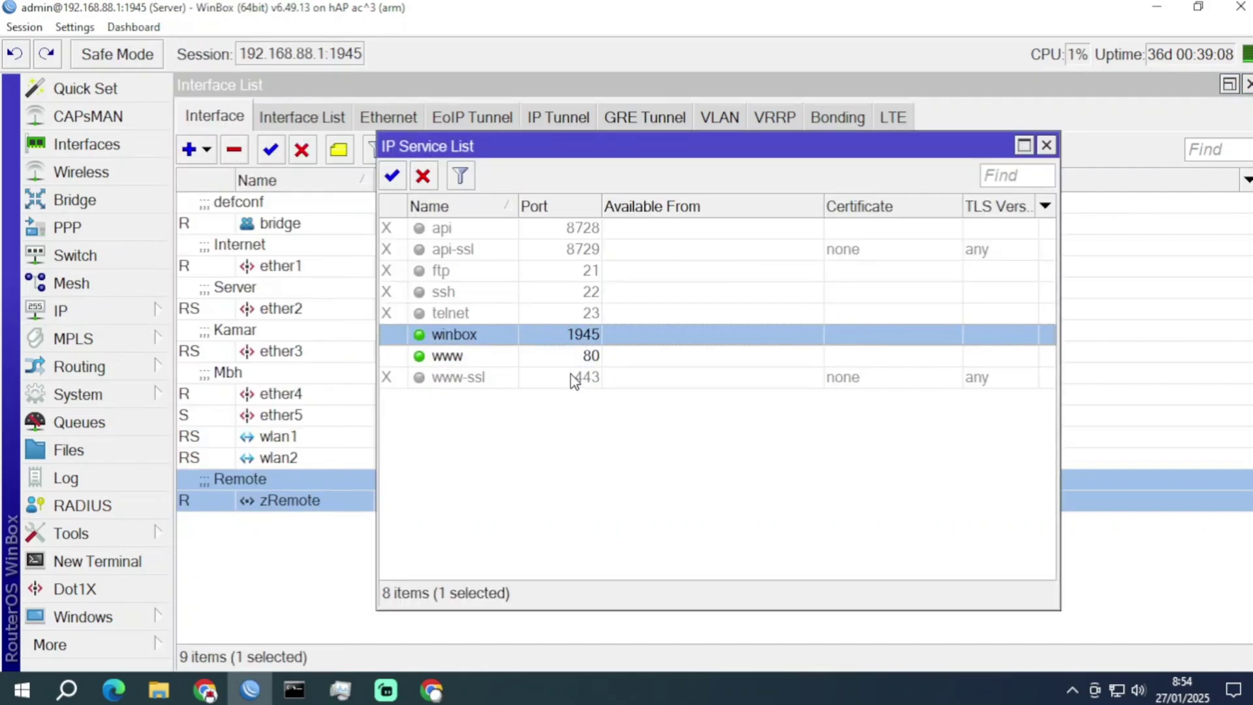
click(475, 351)
click(718, 336)
click(1046, 146)
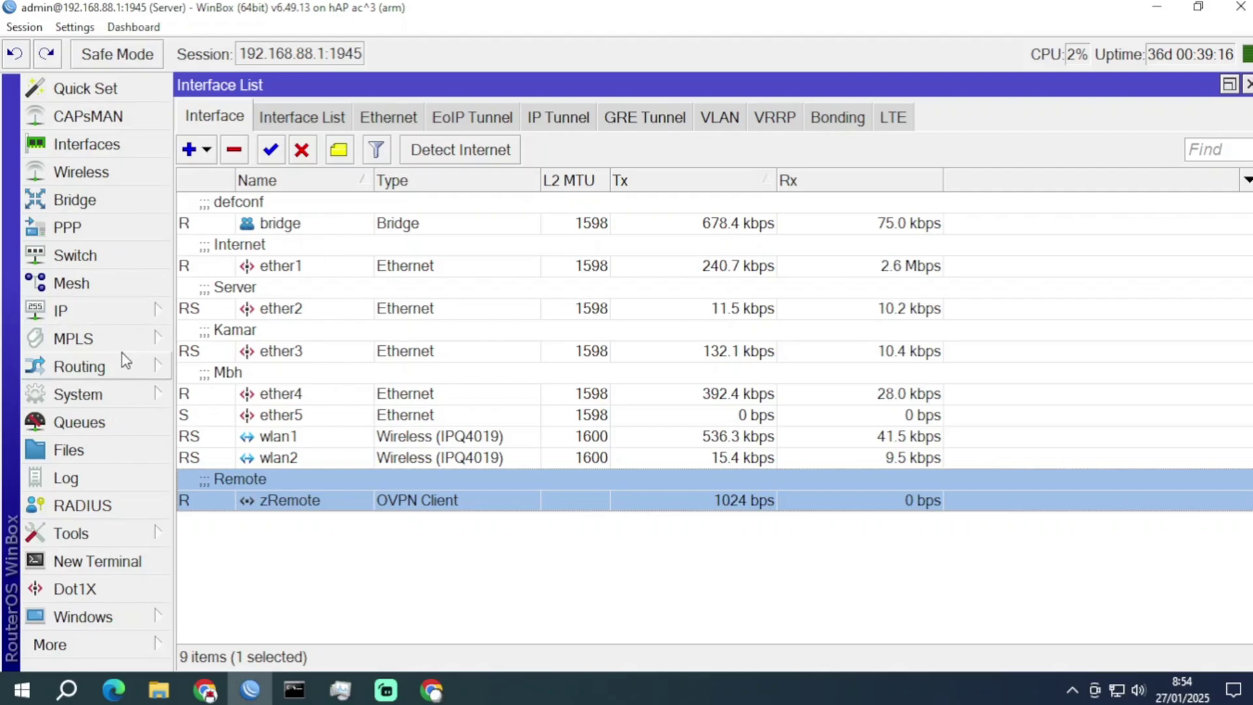
View the target addresses of the Ilegal Timur simple queue, close the queue windows and check ether1's traffic in the interface list.
click(78, 423)
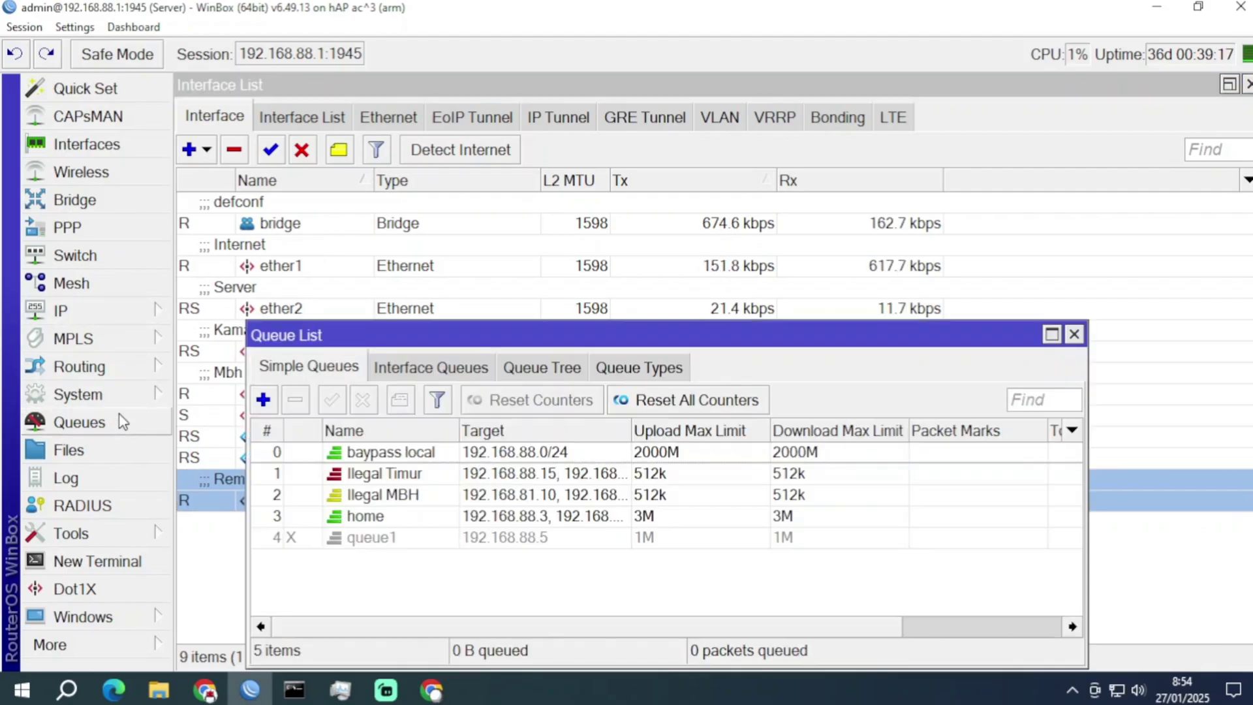
double_click(486, 476)
scroll(979, 238, down, 5)
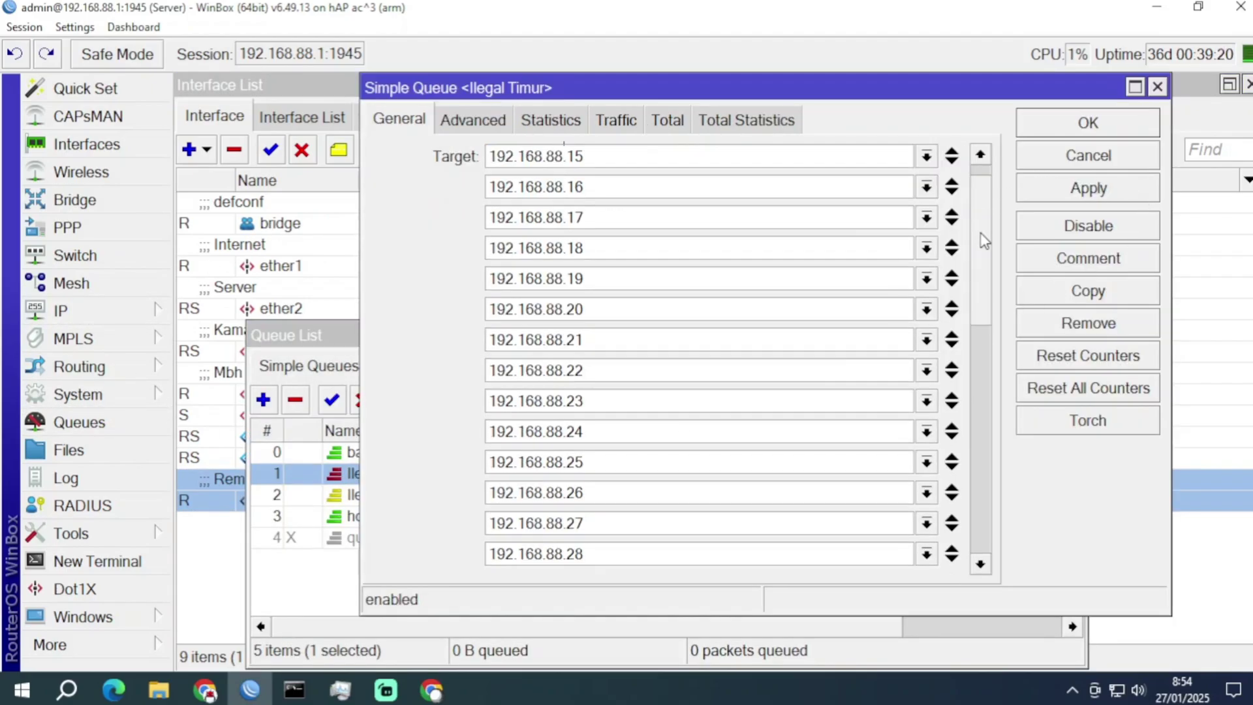
click(1157, 88)
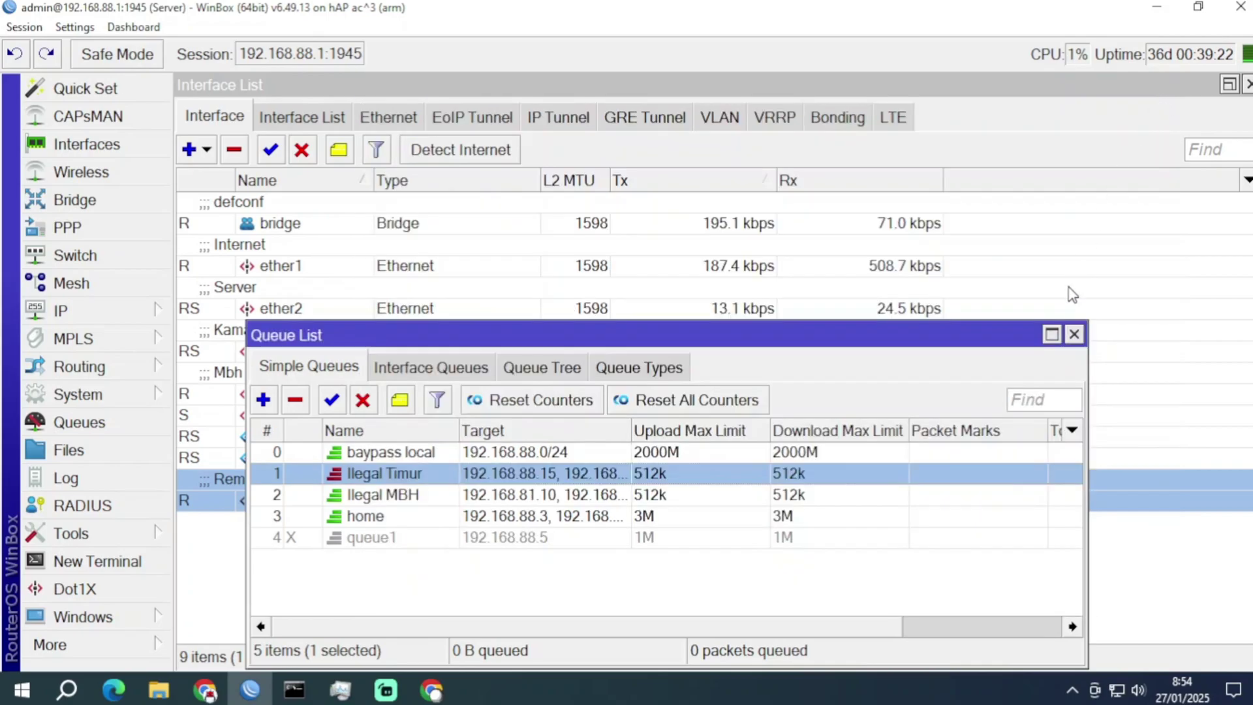
click(1078, 335)
click(862, 274)
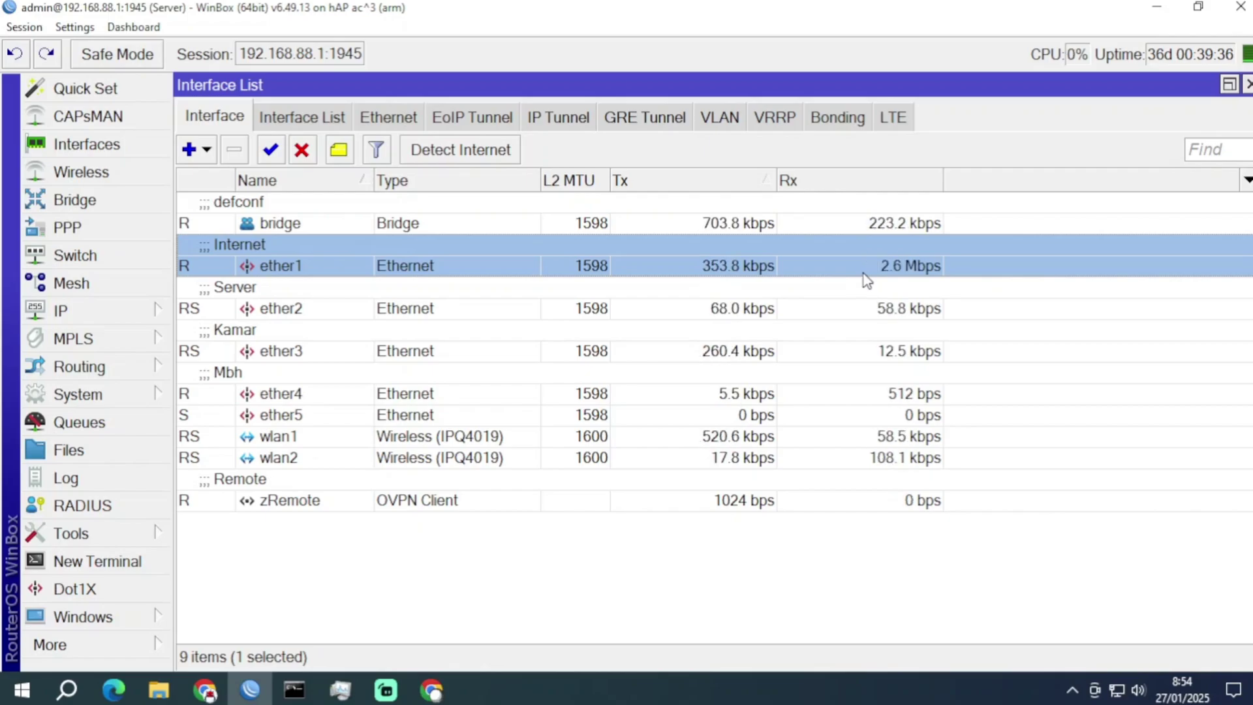
Switch to Chrome and run an internet speed test on fast.com in a new tab.
click(205, 690)
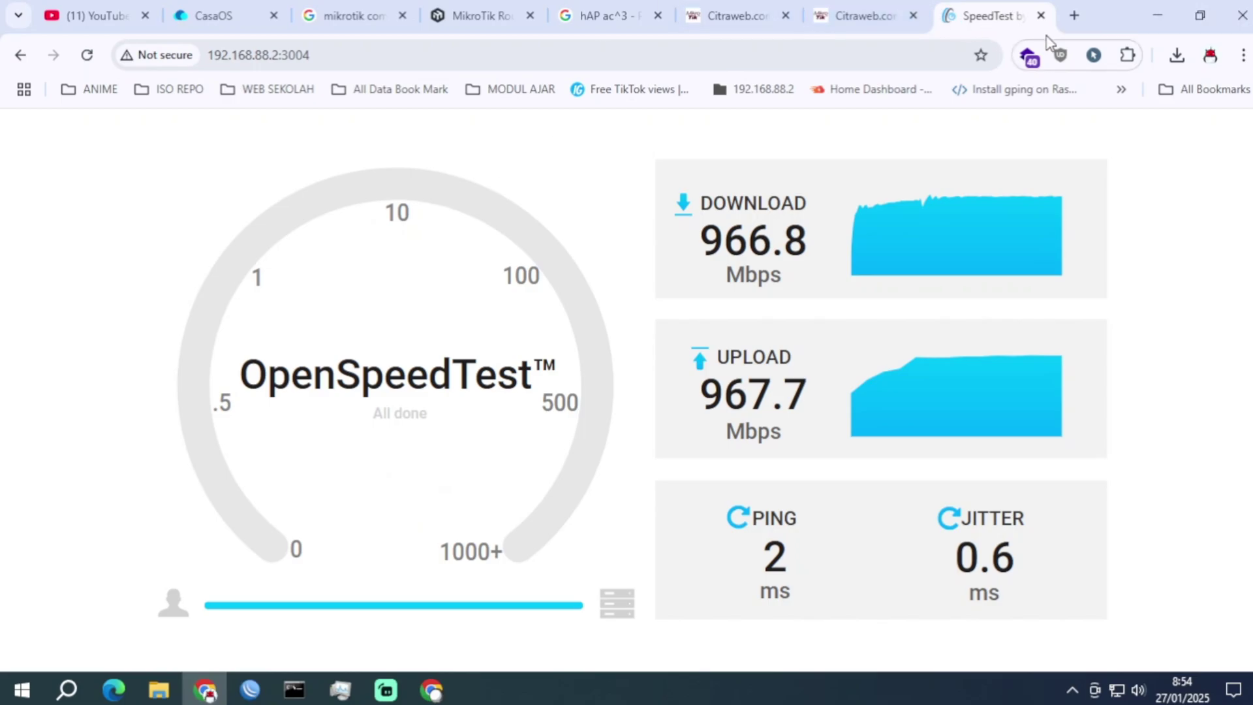
click(1074, 15)
text(fast)
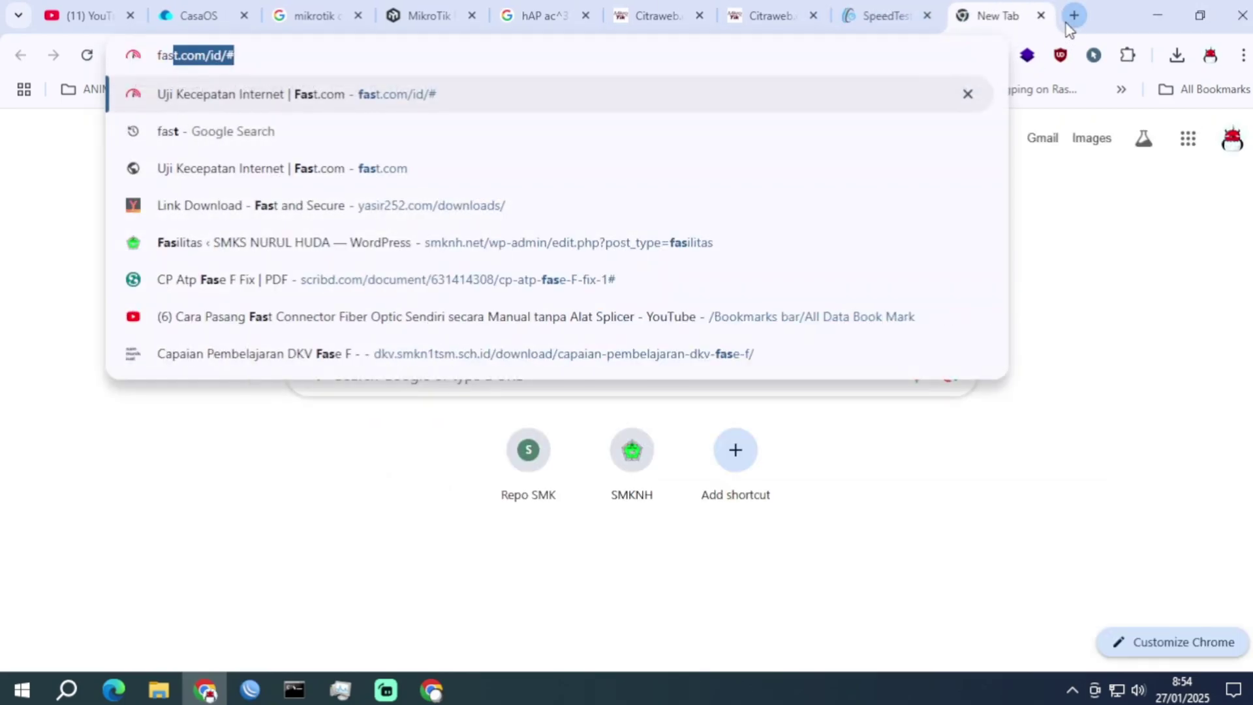
key(Return)
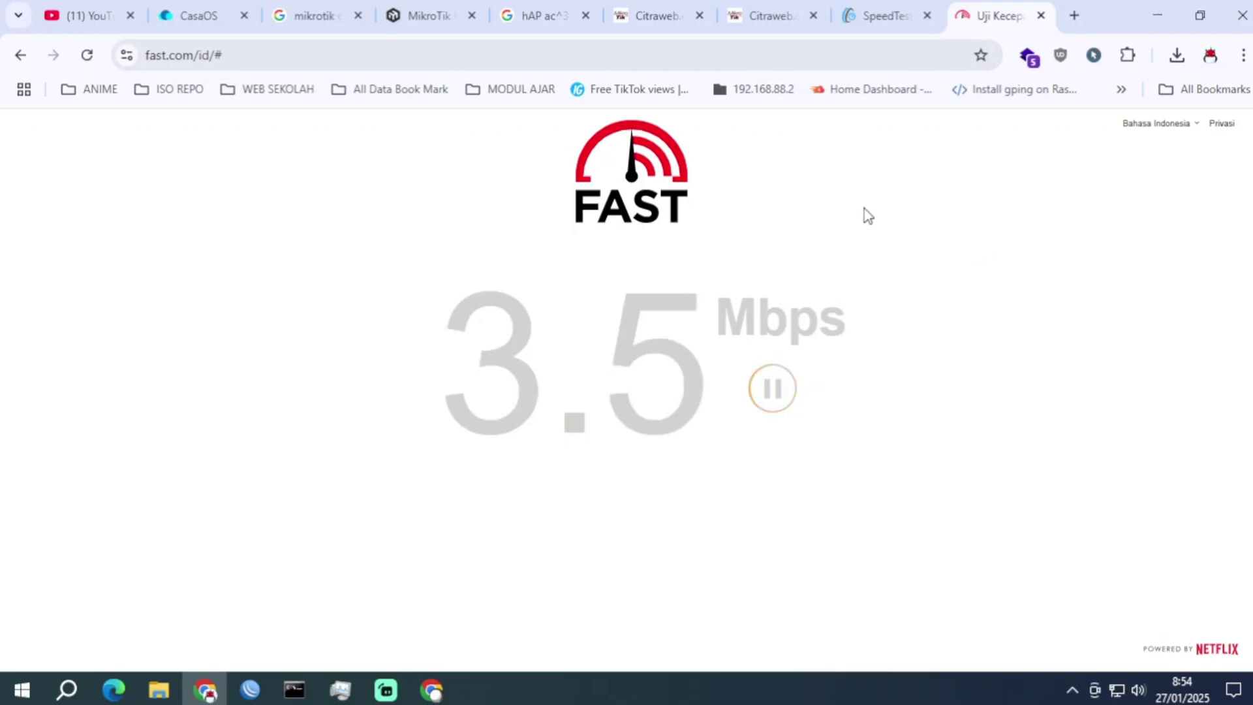
Permanently delete the Kekuatan Sihir Santa MP4 video from the Downloads folder in File Explorer and close the window.
click(171, 689)
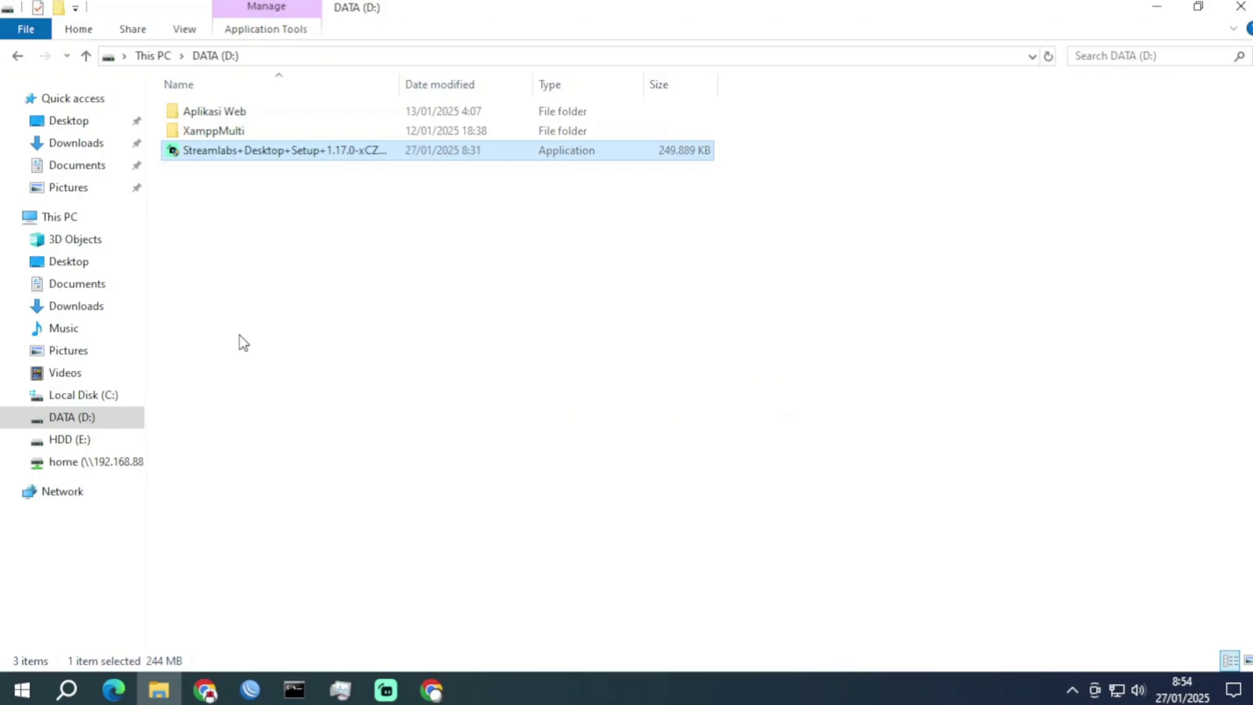
click(77, 144)
click(222, 149)
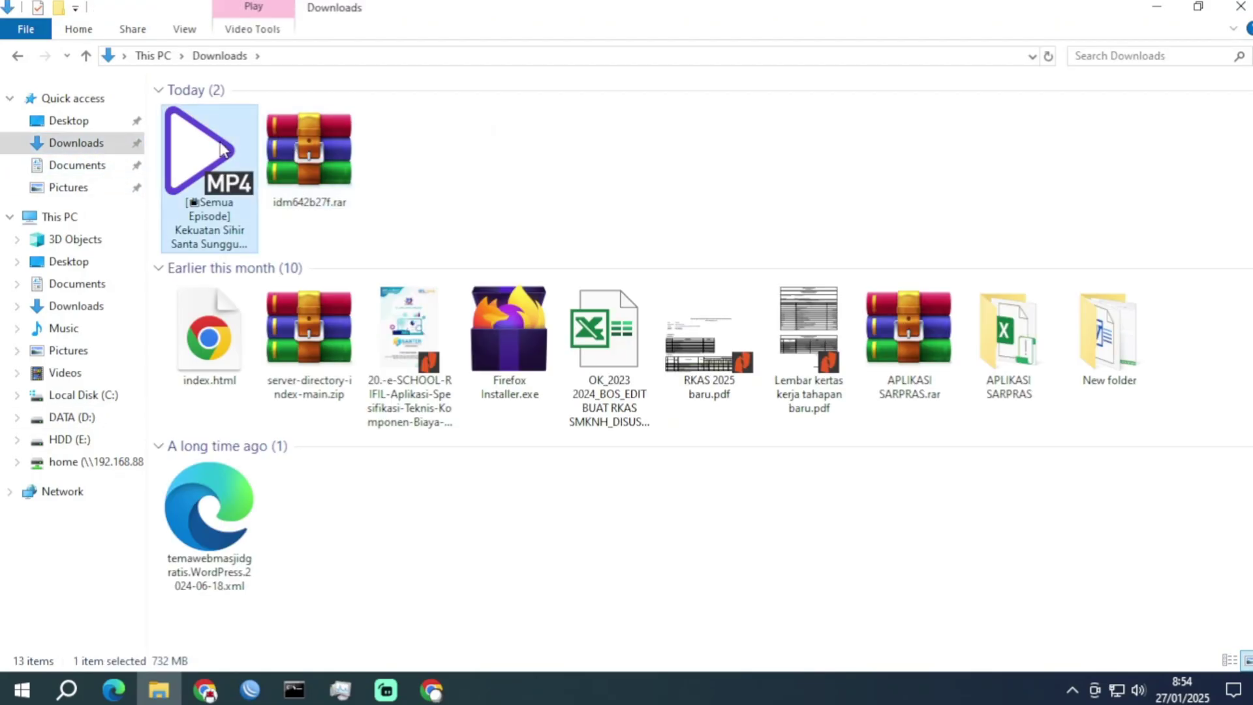
key(shift+Delete)
key(Return)
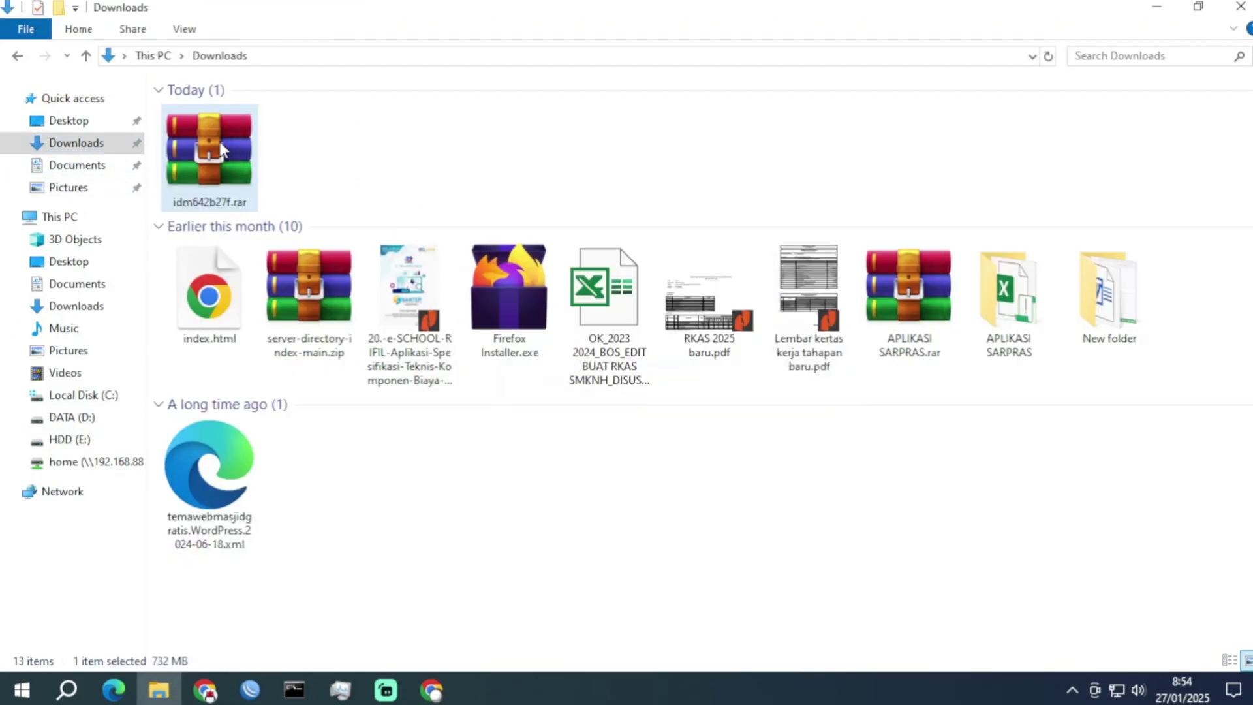
click(1240, 6)
Open the MeTube page at 192.168.88.2:8081 in a new Chrome tab.
click(1075, 15)
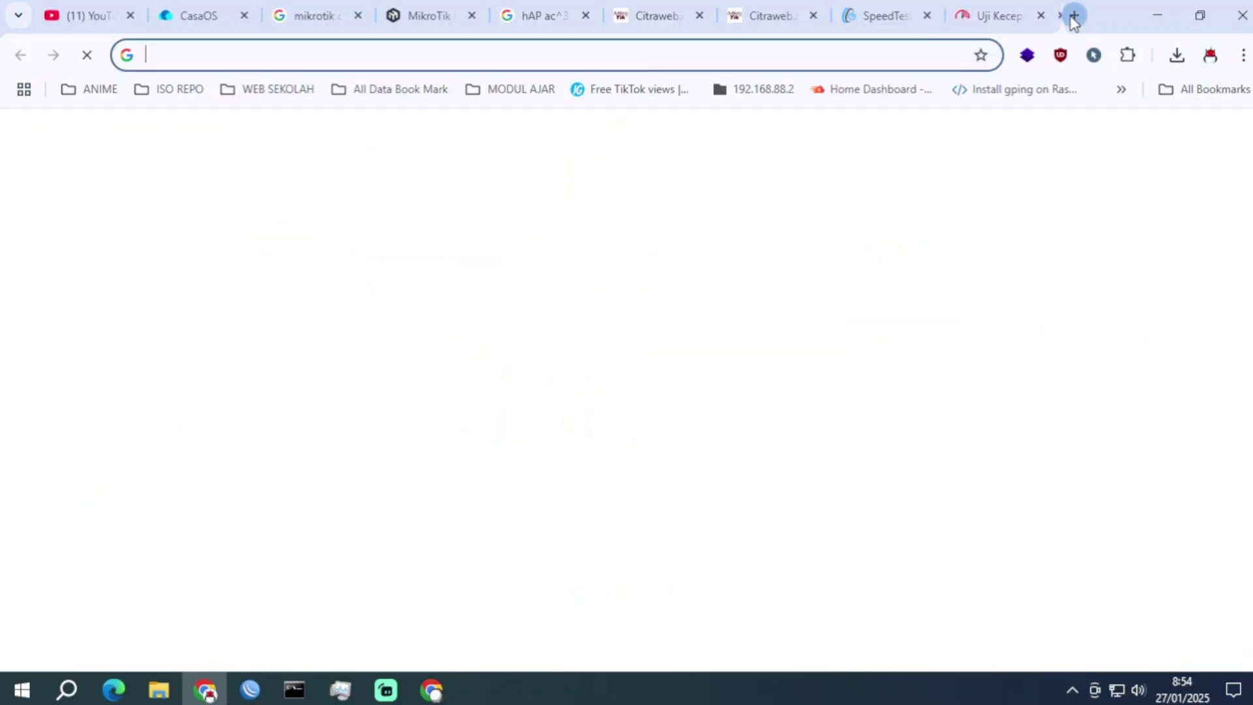
text(192.168.88.2)
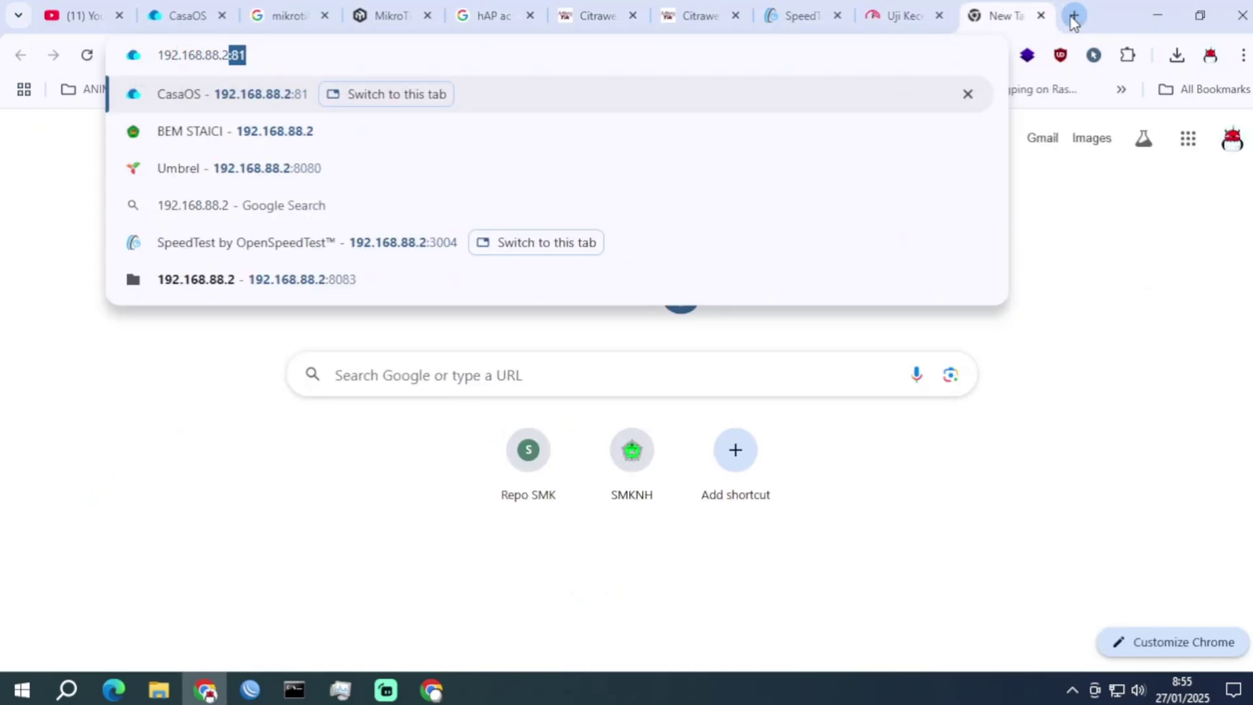
text(:)
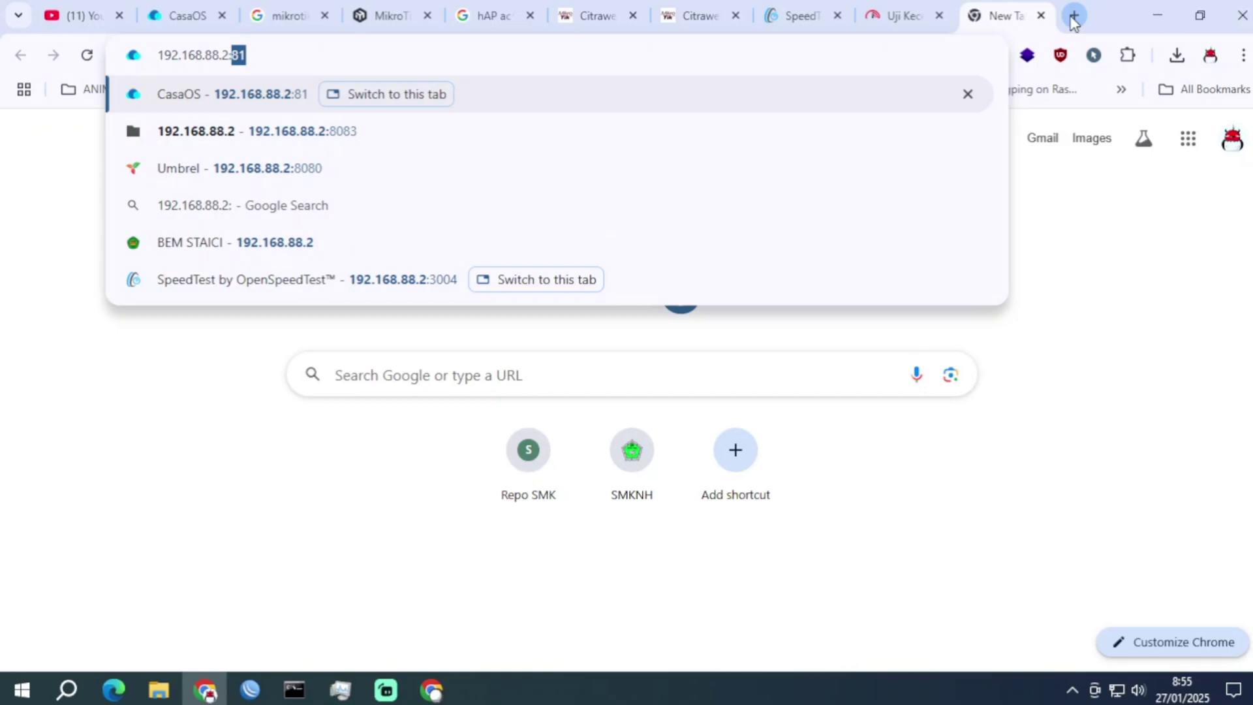
text(808)
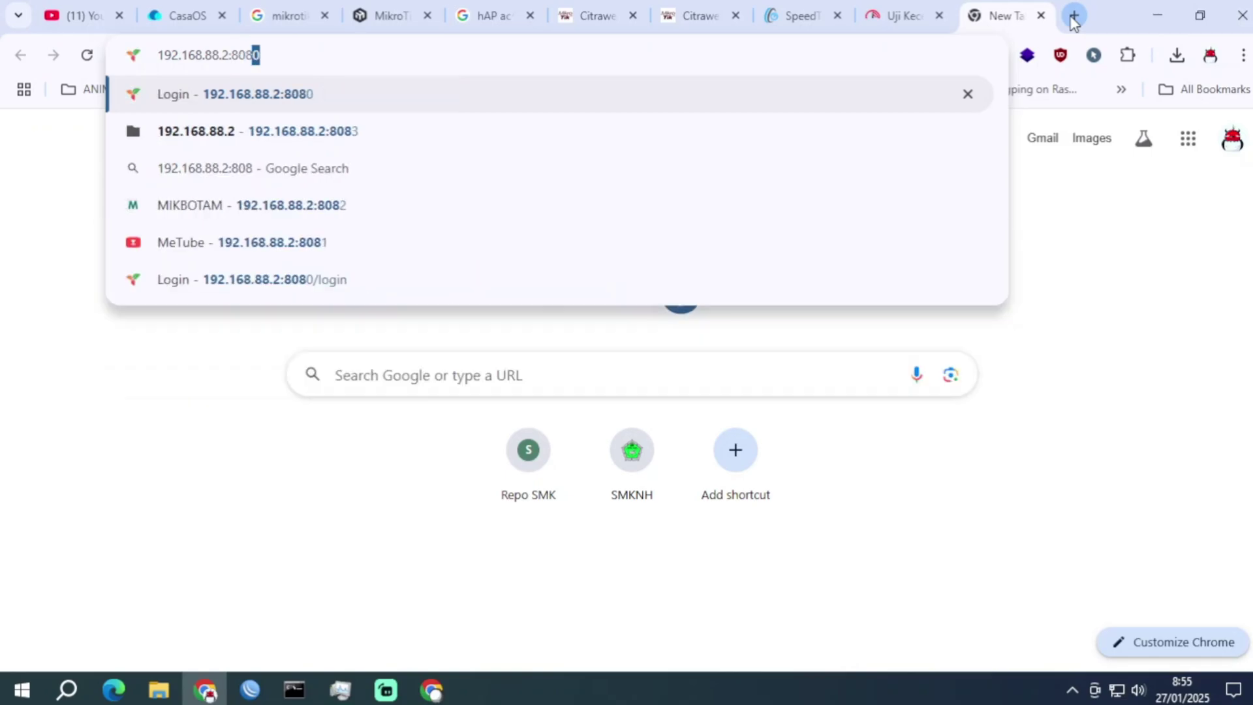
text(1)
key(Return)
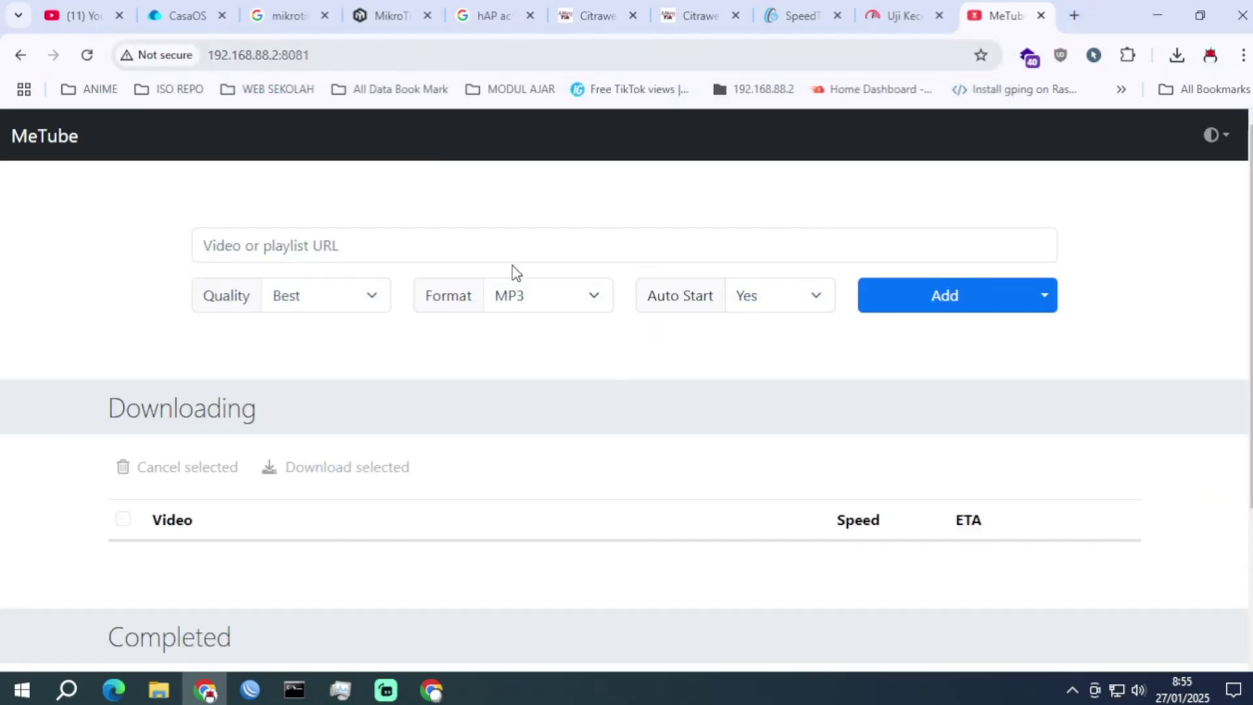
Fill the username and password fields of the CasaOS login page with the saved account credentials.
click(193, 15)
click(632, 359)
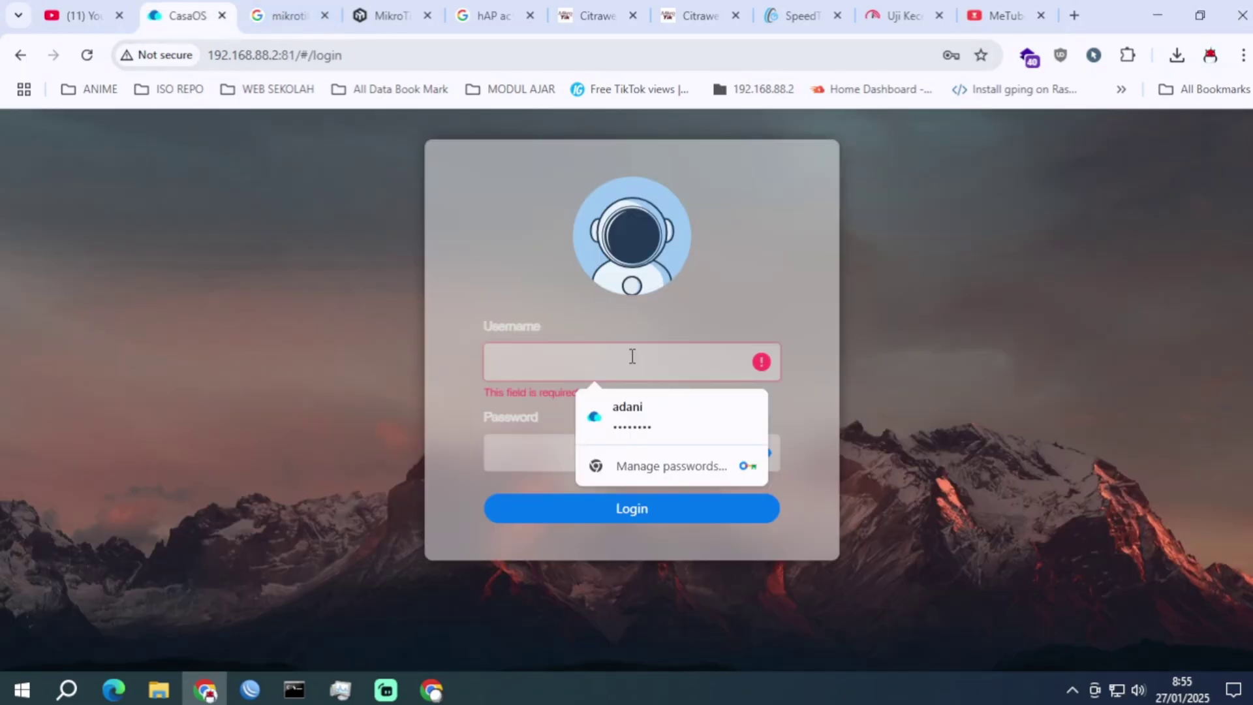
click(674, 402)
Download the completed Kekuatan Sihir Santa Sungguh Mahaguna S2 video from MeTube and open Chrome's full download history.
click(993, 7)
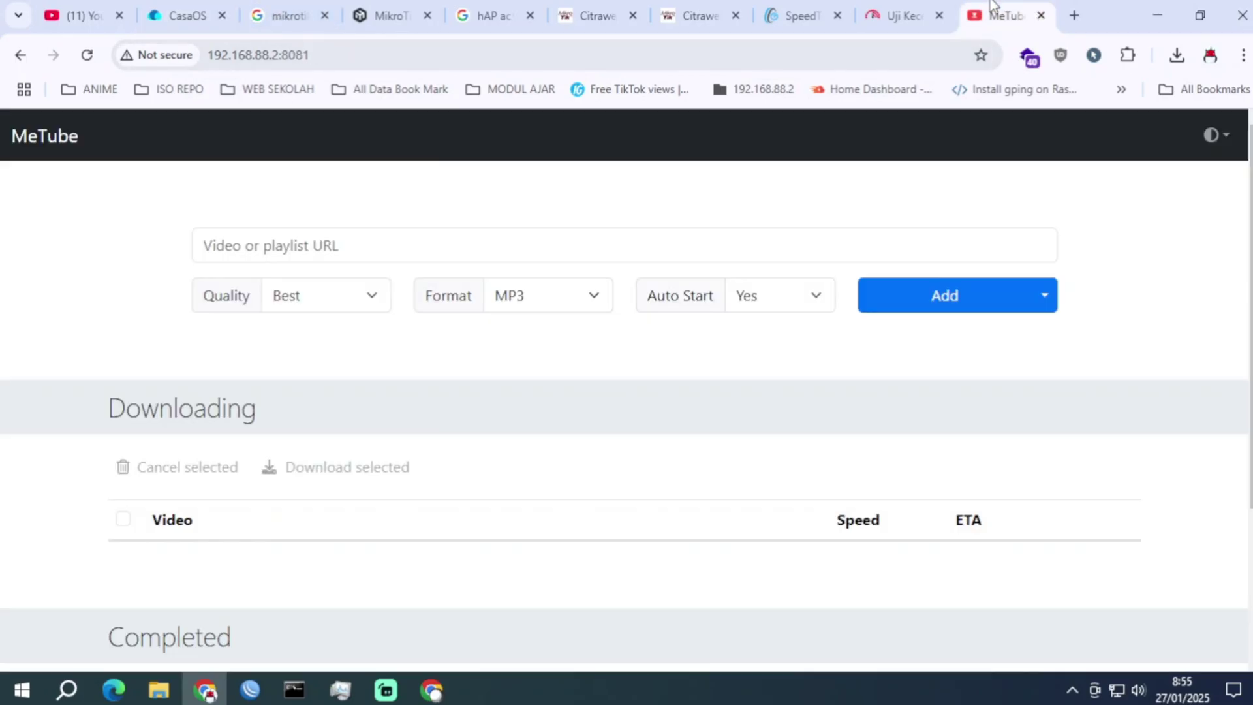
scroll(930, 437, down, 3)
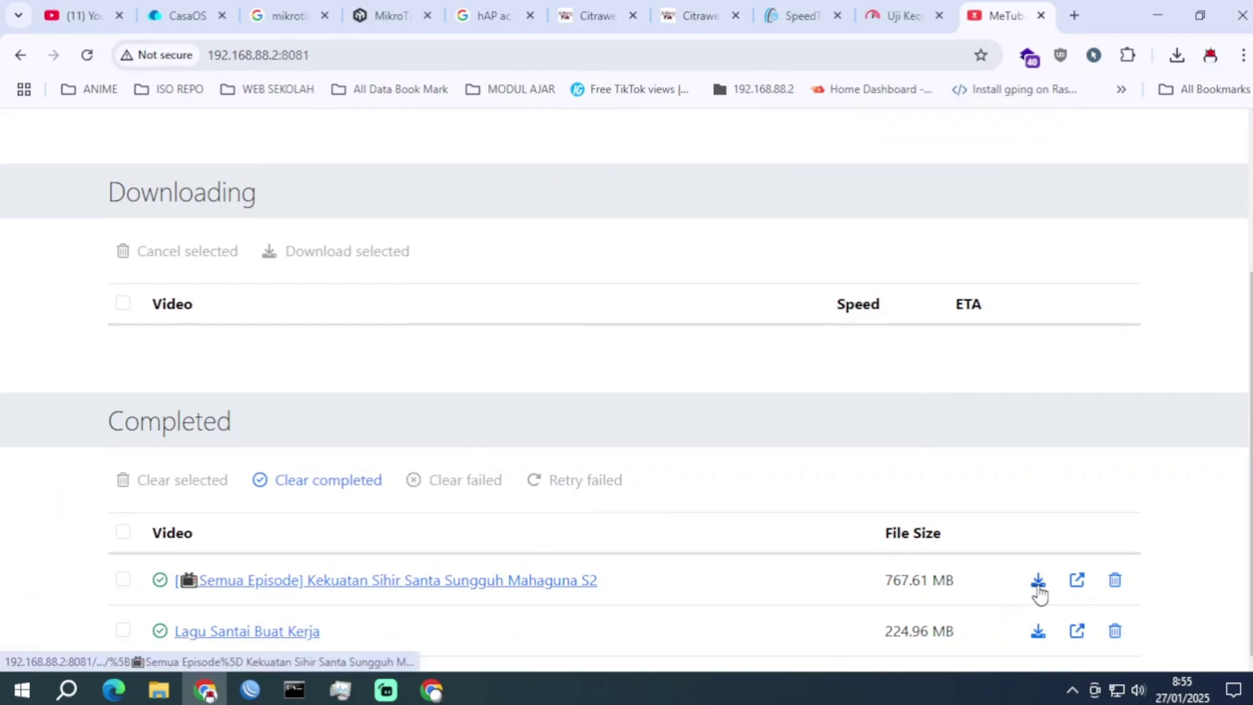
click(1039, 584)
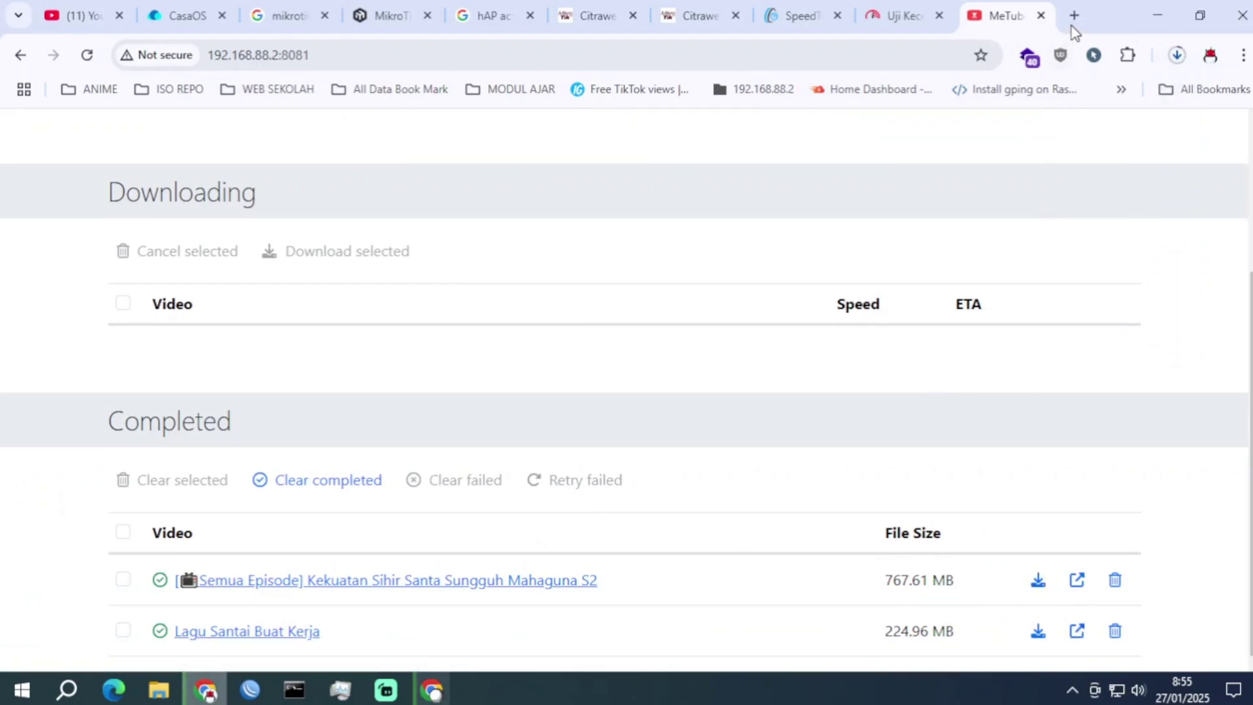
click(1177, 54)
click(1038, 334)
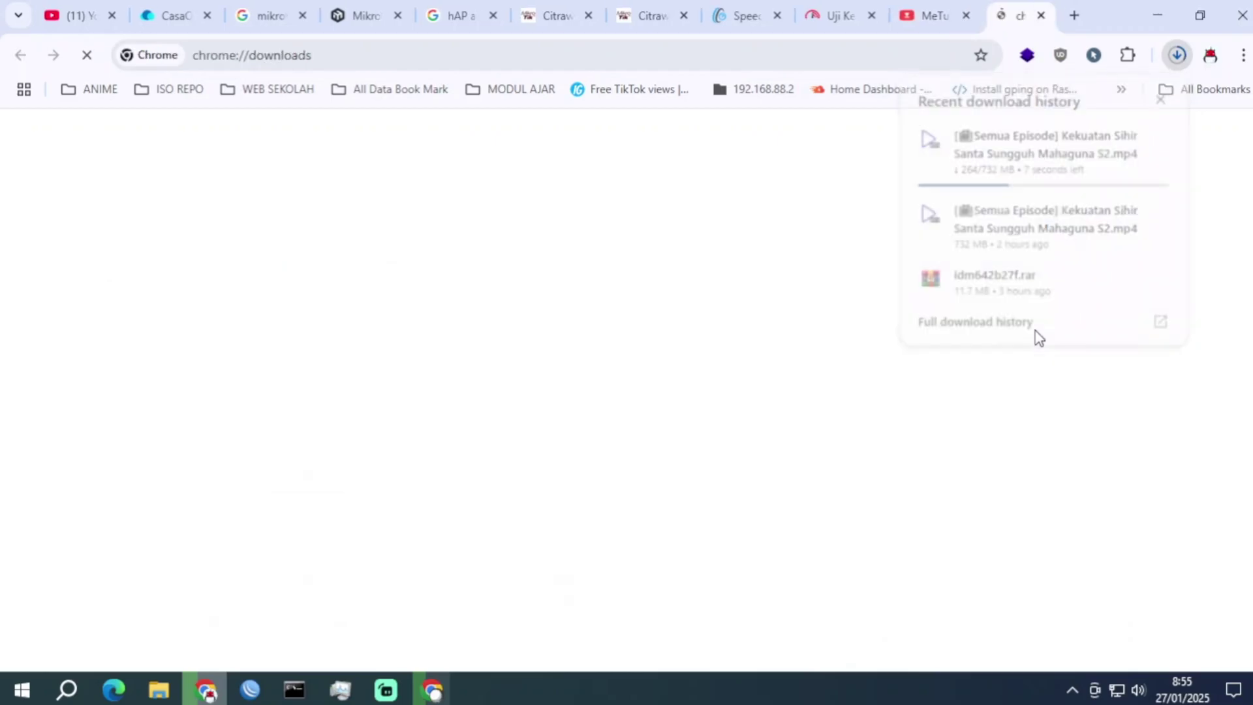
Remove both Kekuatan Sihir Santa Sungguh Mahaguna S2 video entries from Chrome's download history.
drag(406, 305, 680, 316)
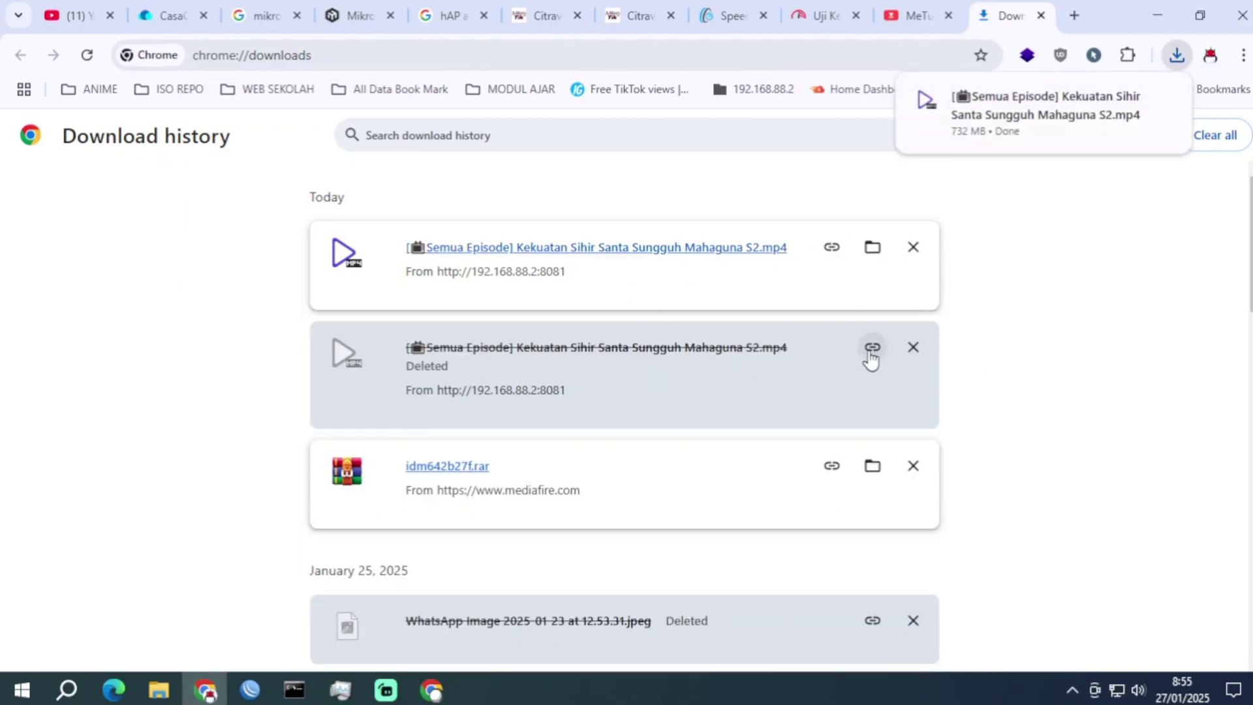
click(913, 348)
click(913, 255)
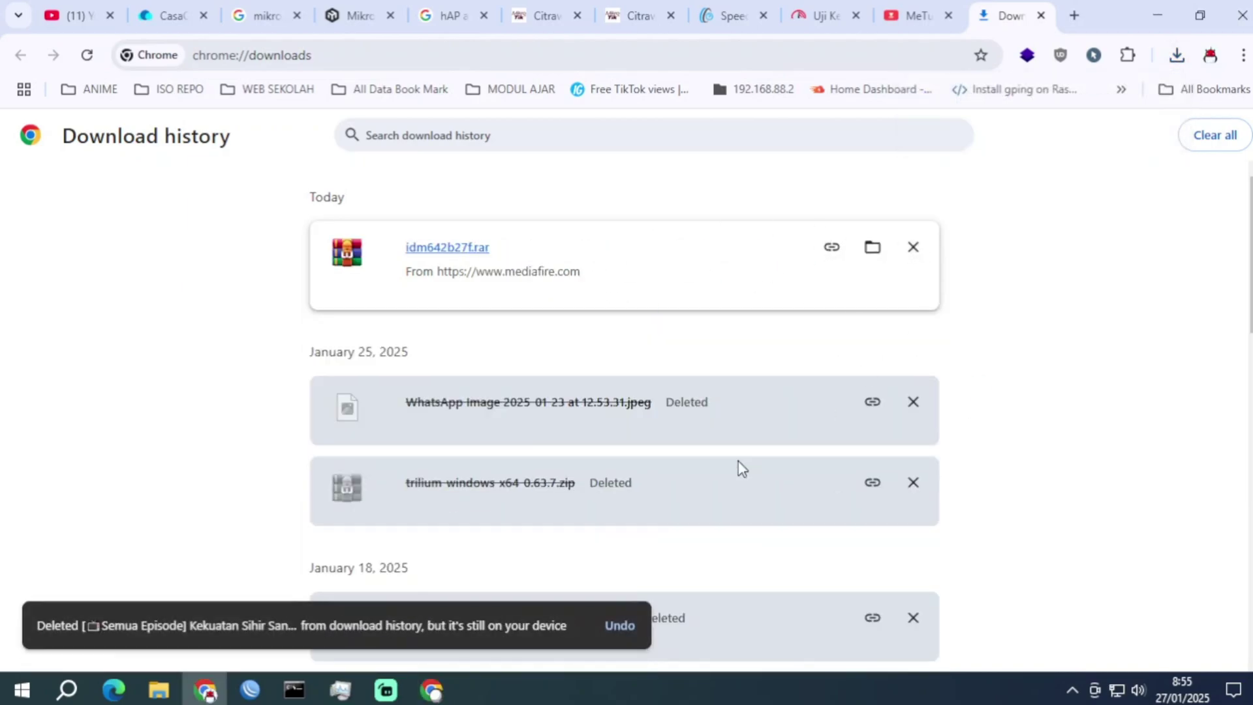
Permanently delete the newly downloaded Kekuatan Sihir Santa MP4 from the Downloads folder in File Explorer and return to Chrome.
click(159, 690)
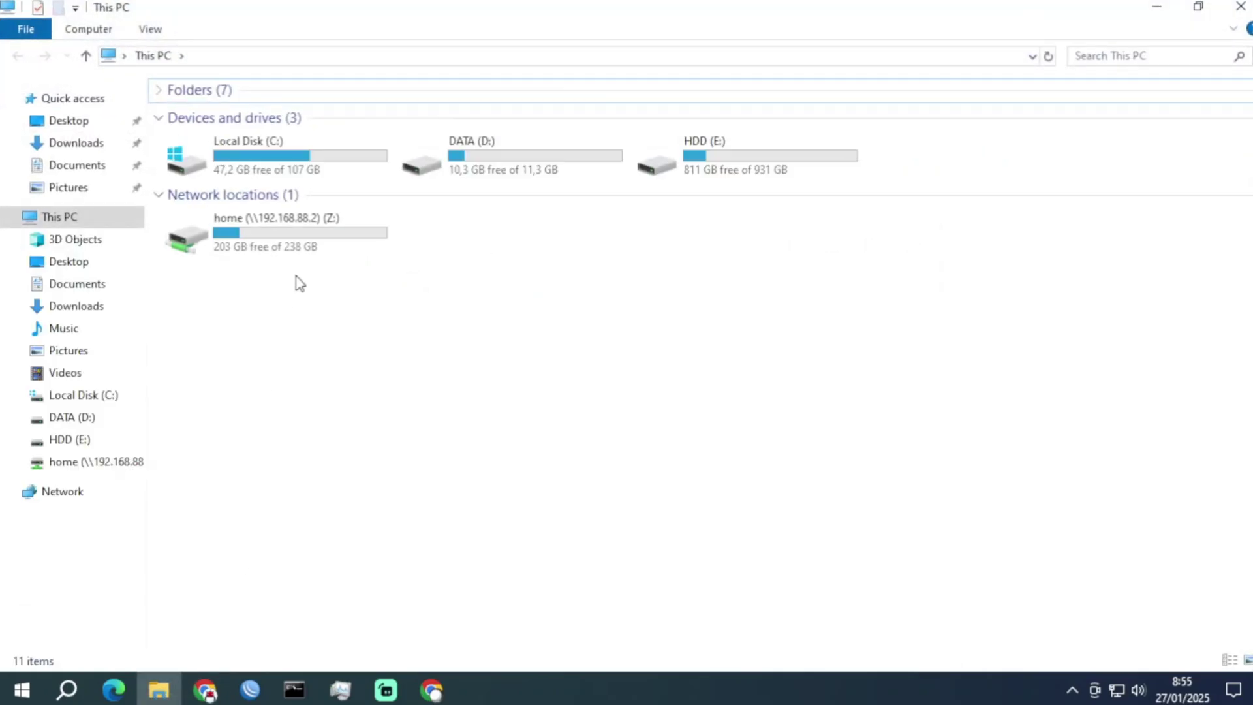
click(65, 143)
click(186, 163)
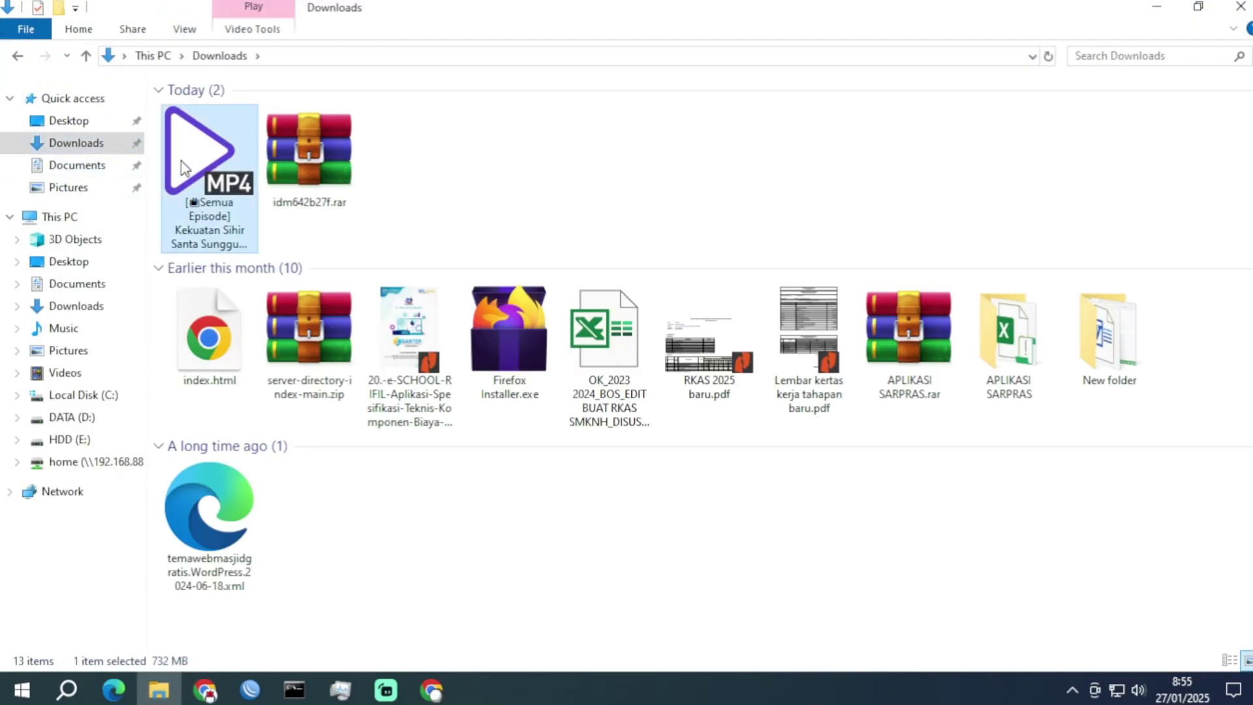
key(shift+Delete)
key(Return)
key(alt+Tab)
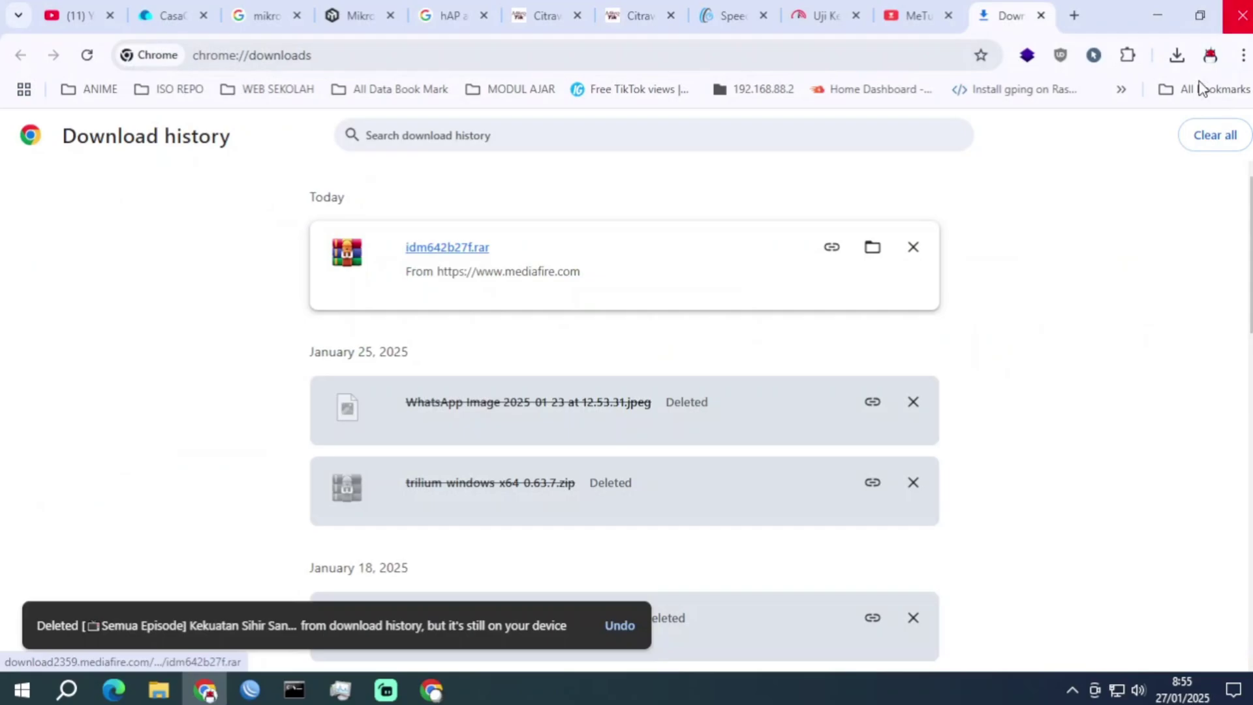
Review the finished FAST internet speed test and the local OpenSpeedTest results in their open tabs.
click(824, 15)
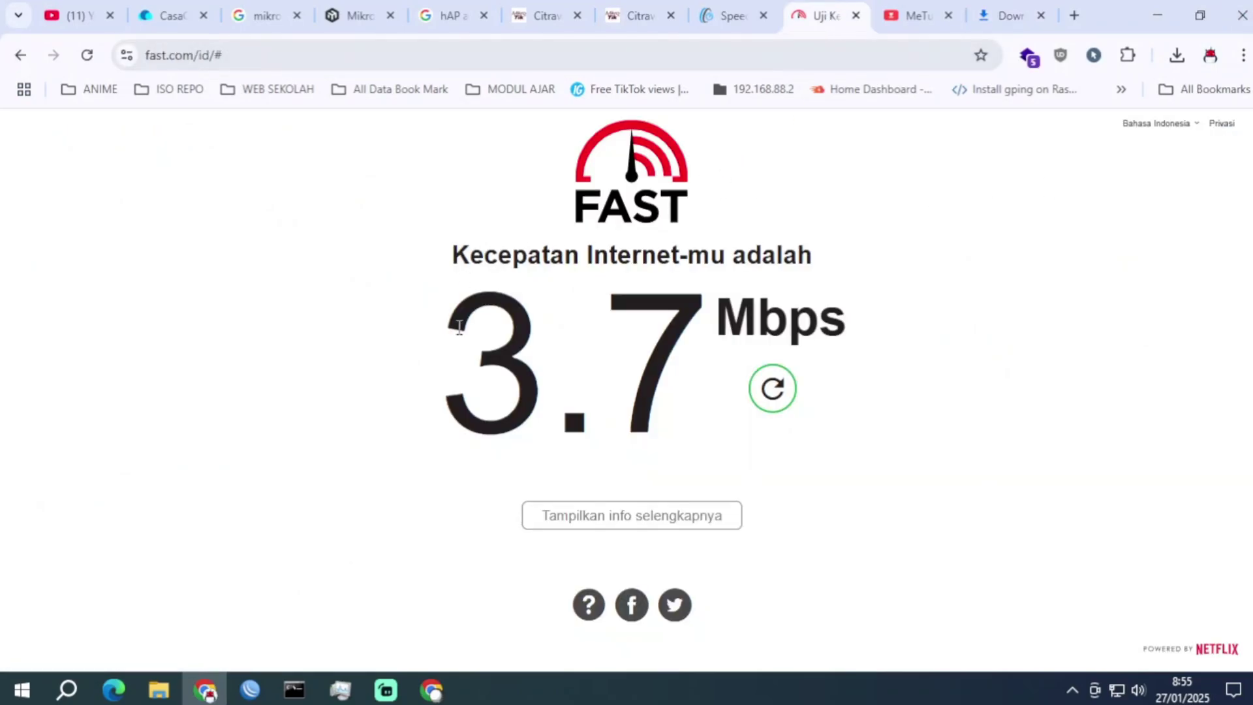
click(385, 690)
click(386, 690)
click(735, 15)
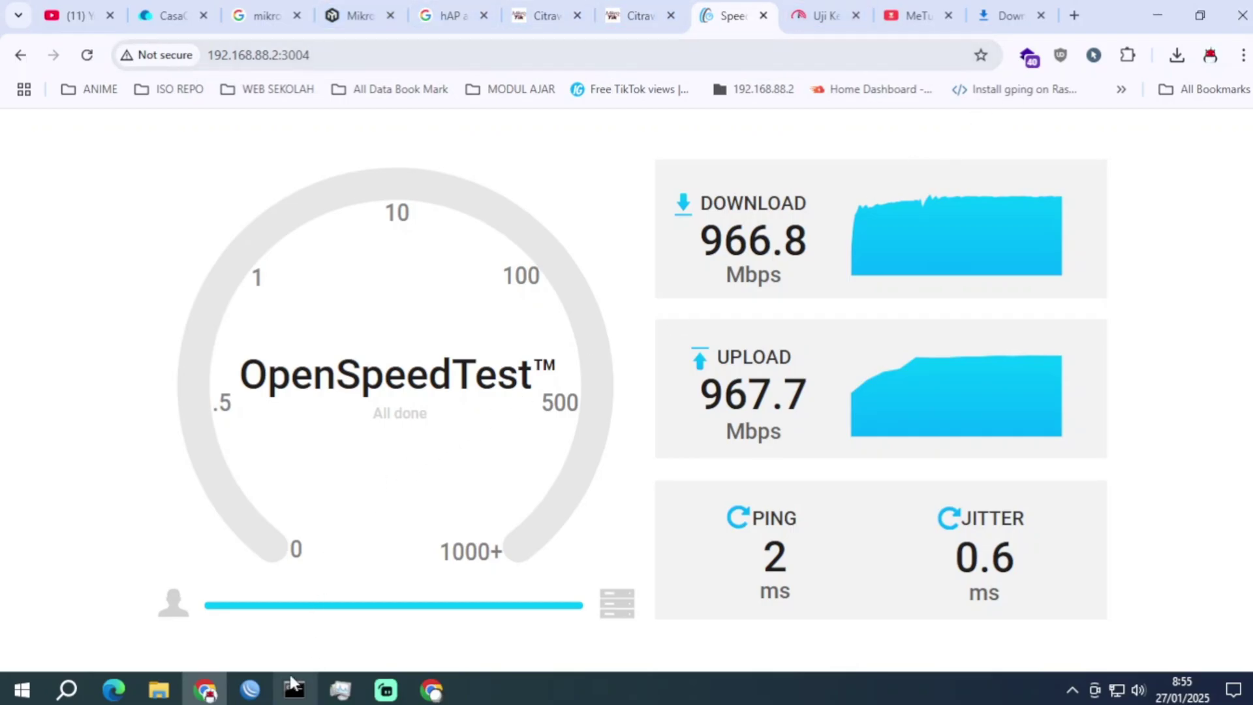
Switch to the YouTube Studio window and read the latest viewer comments on the channel dashboard.
click(432, 690)
click(177, 395)
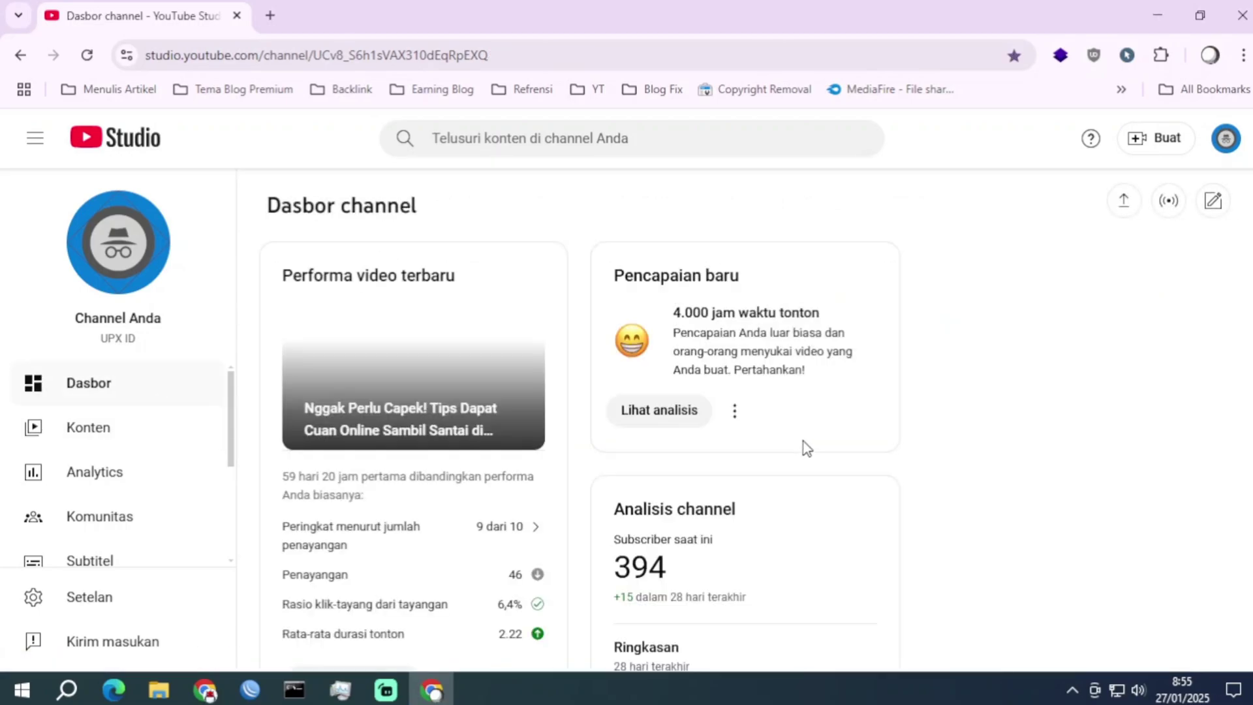
scroll(804, 444, down, 7)
scroll(808, 448, down, 4)
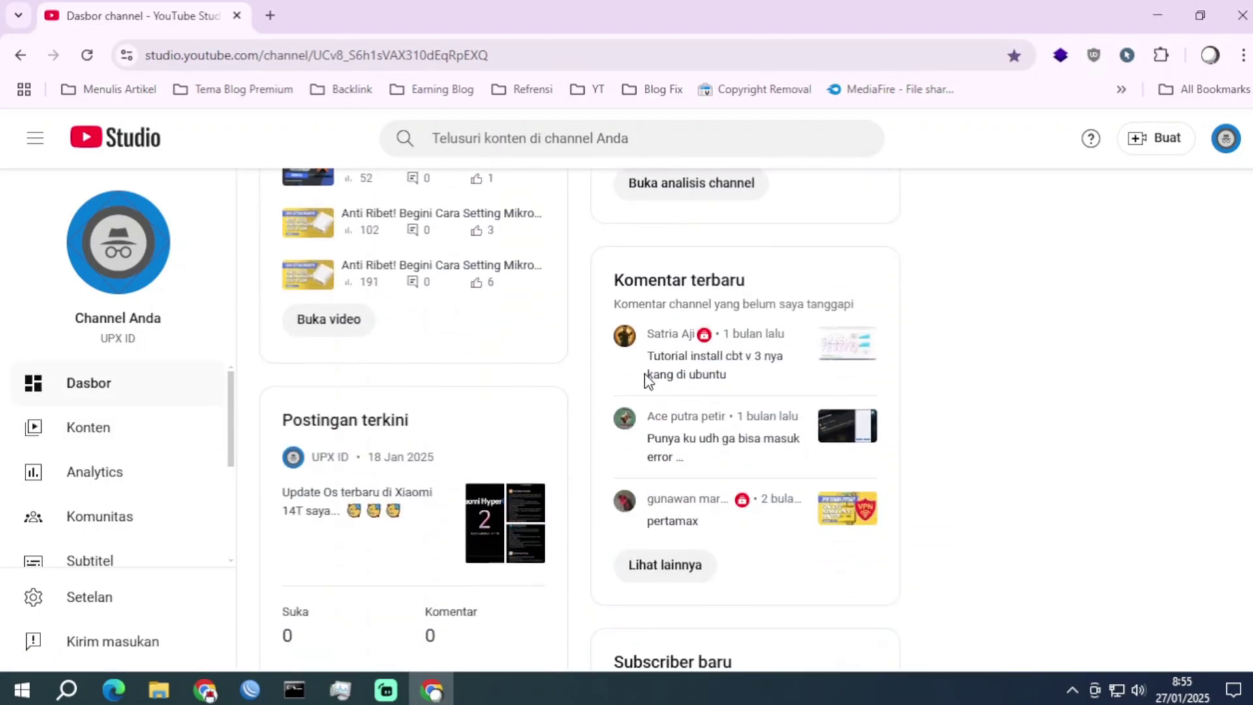
drag(650, 357, 672, 378)
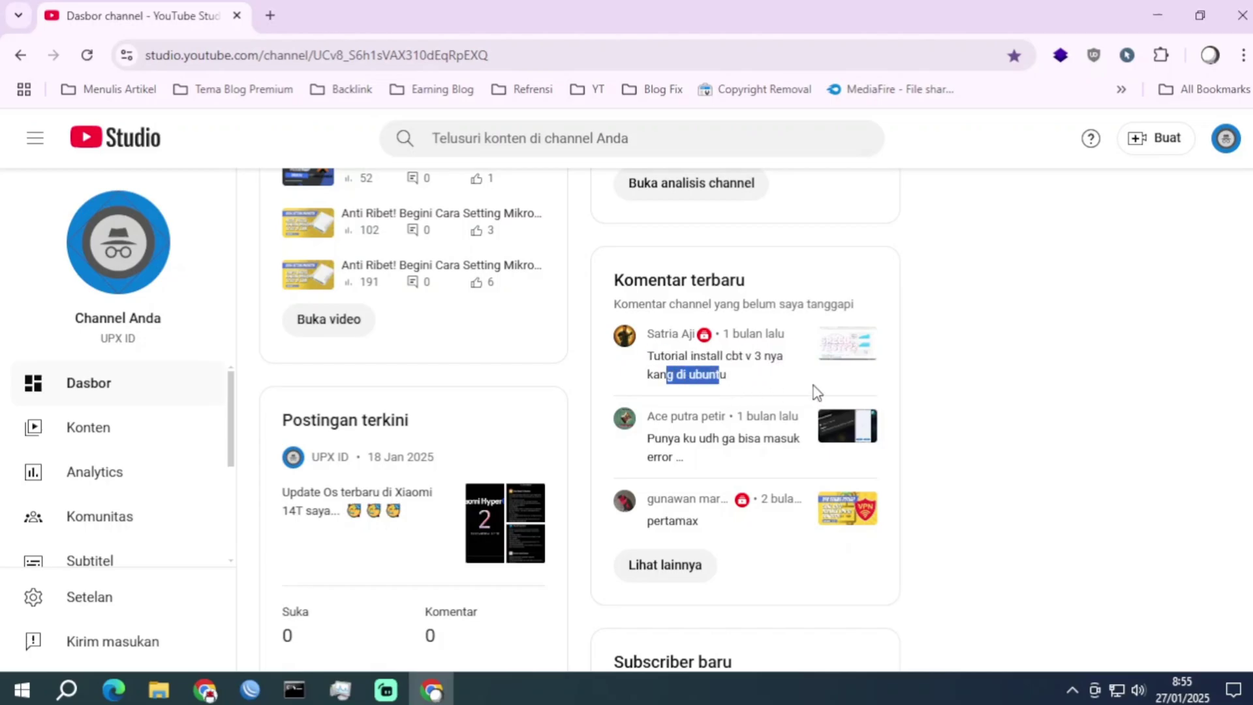
click(969, 374)
Return to the main Chrome window and examine the system status and installed apps on the CasaOS dashboard.
click(205, 690)
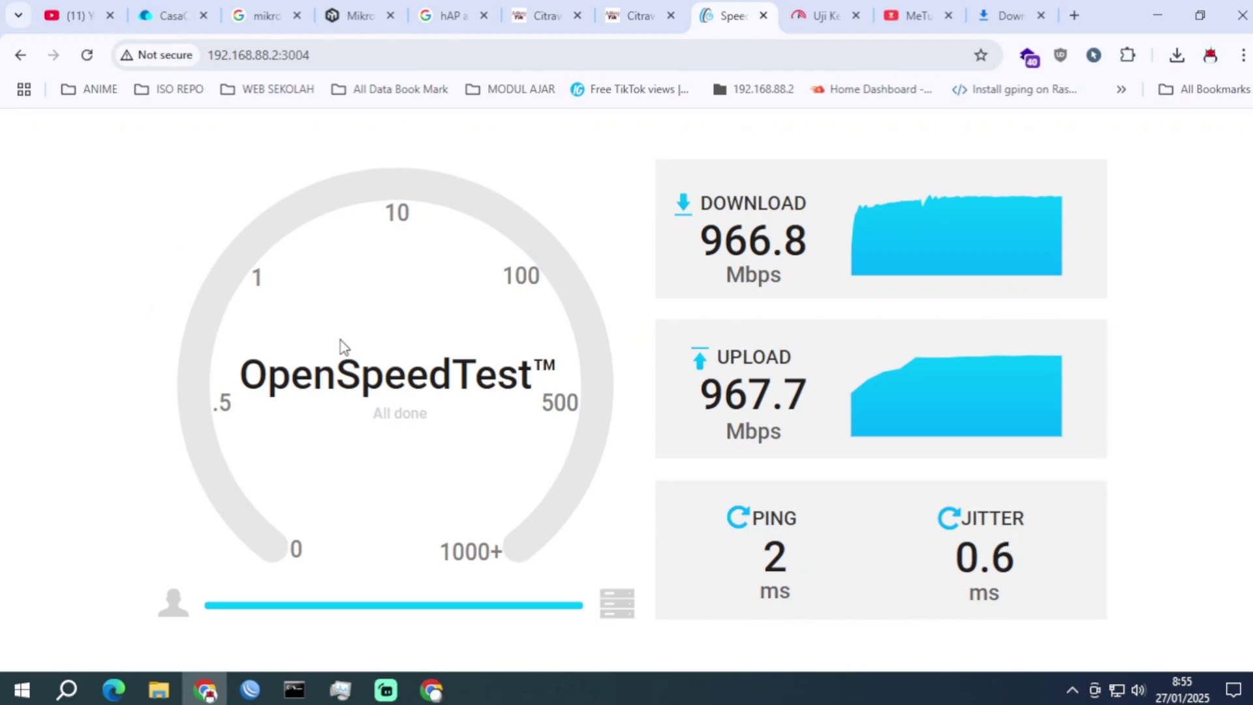
click(164, 18)
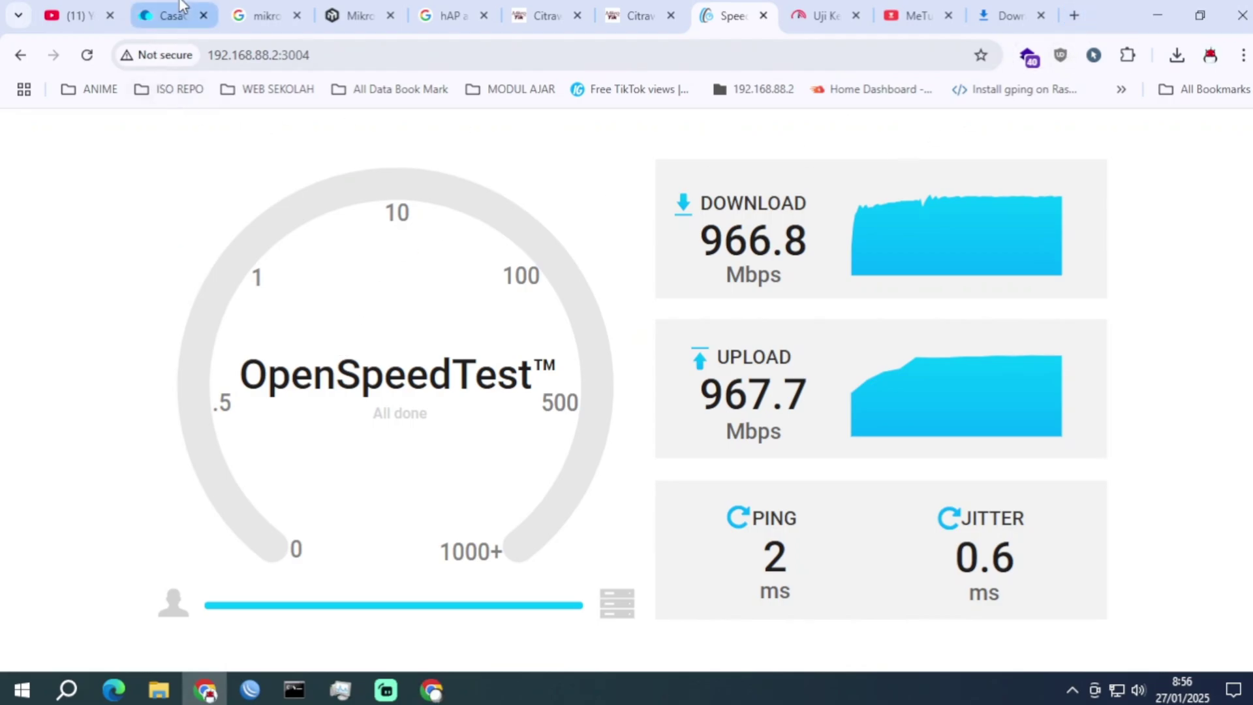
scroll(940, 468, down, 3)
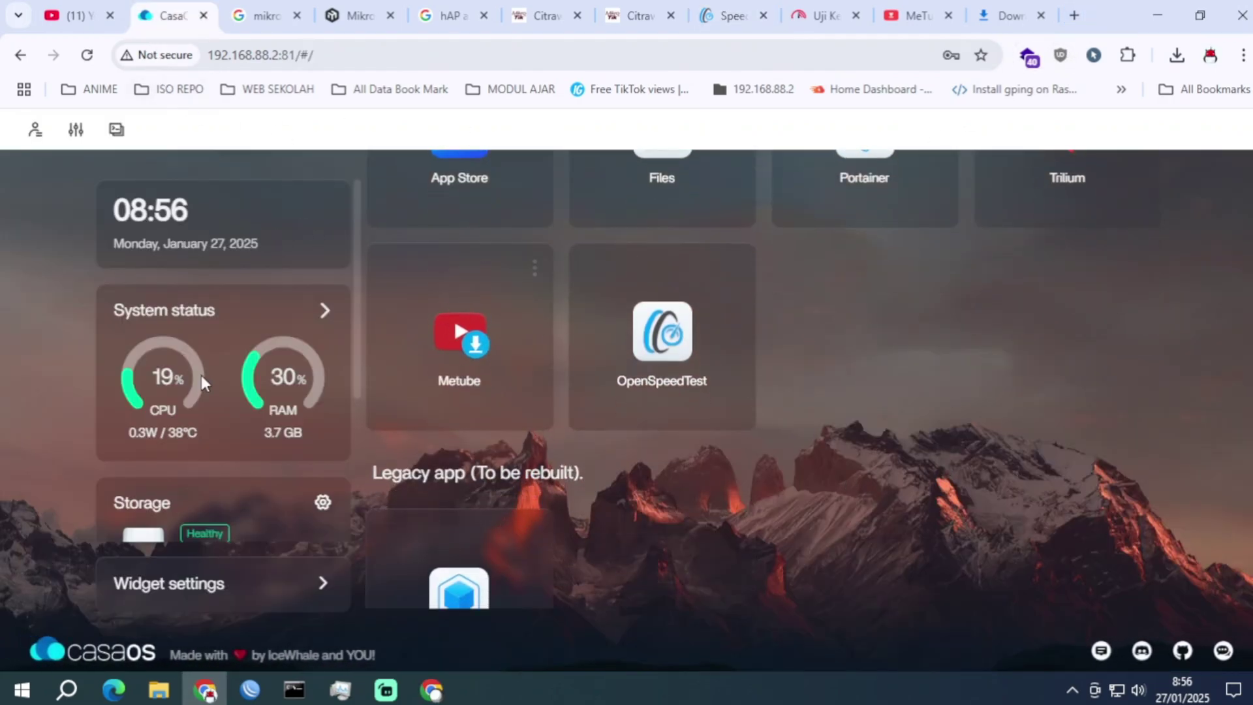
scroll(820, 318, up, 3)
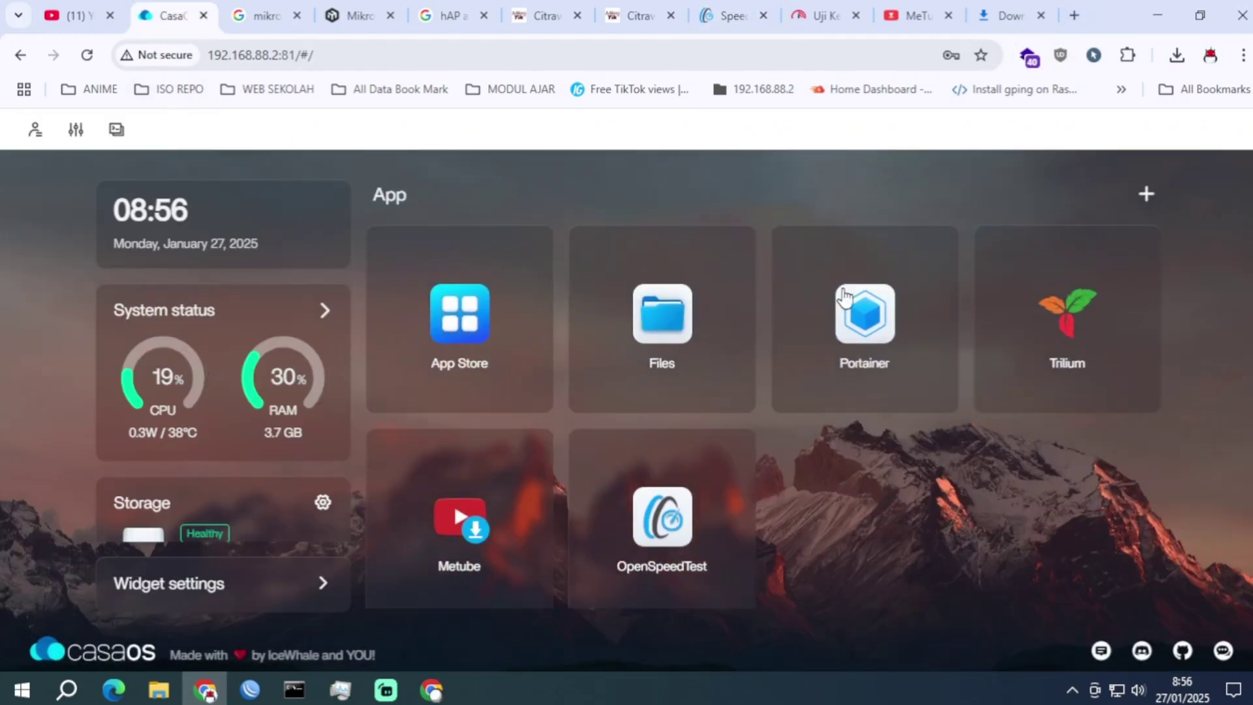
Open the website hosted on the local server at 192.168.88.2 in a new Chrome tab.
click(1077, 10)
text(192)
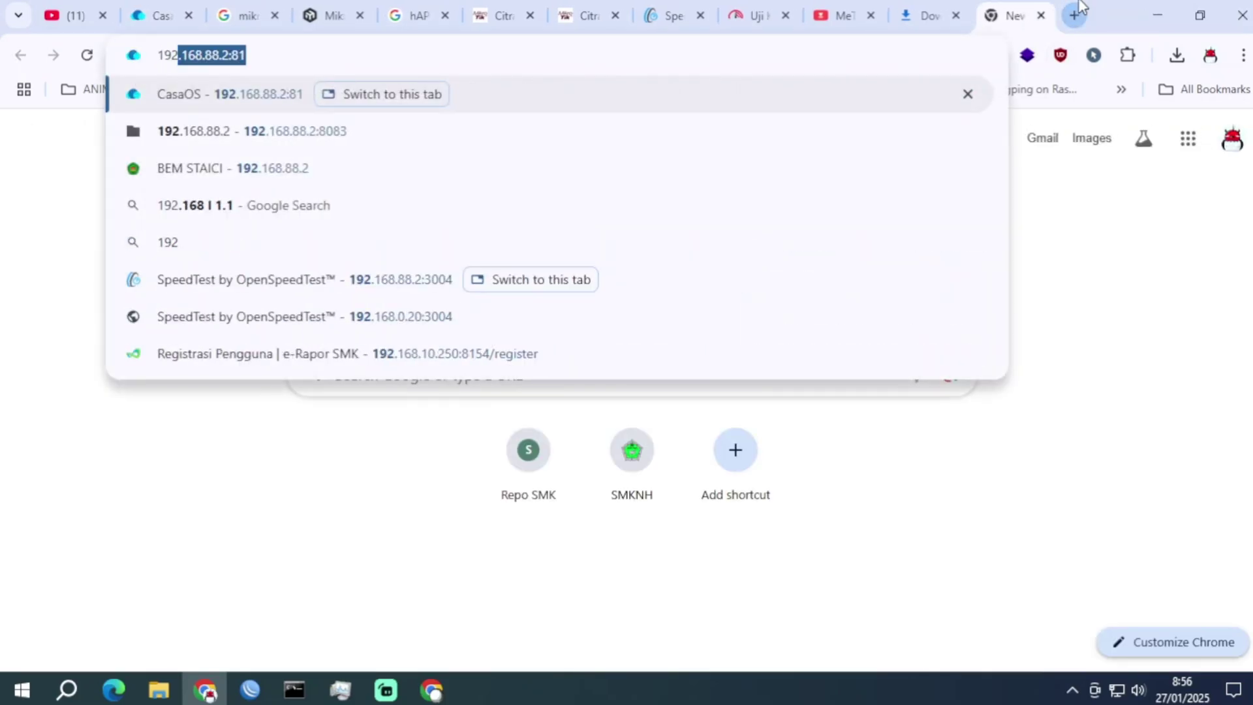
text(.168.88.2:81)
key(BackSpace)
key(BackSpace)
key(BackSpace)
key(Return)
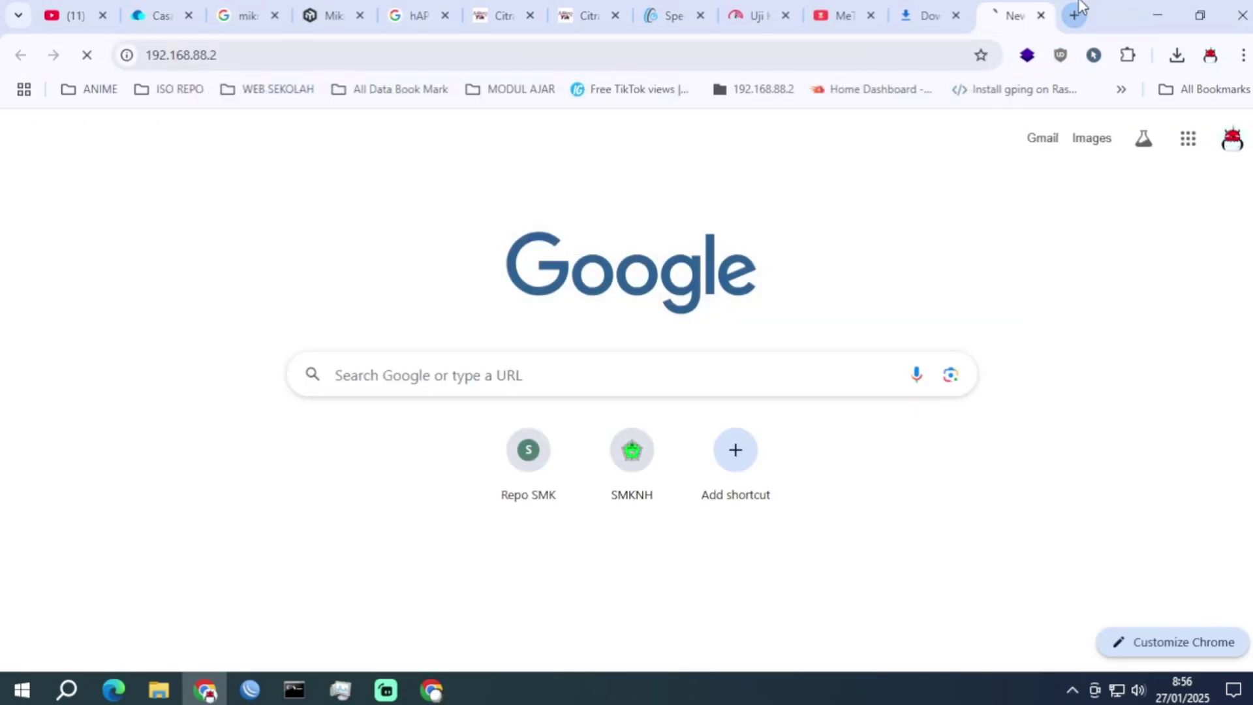
Look through the BEM STAICI home page, including its banner, recent posts, photos and videos.
scroll(715, 309, down, 4)
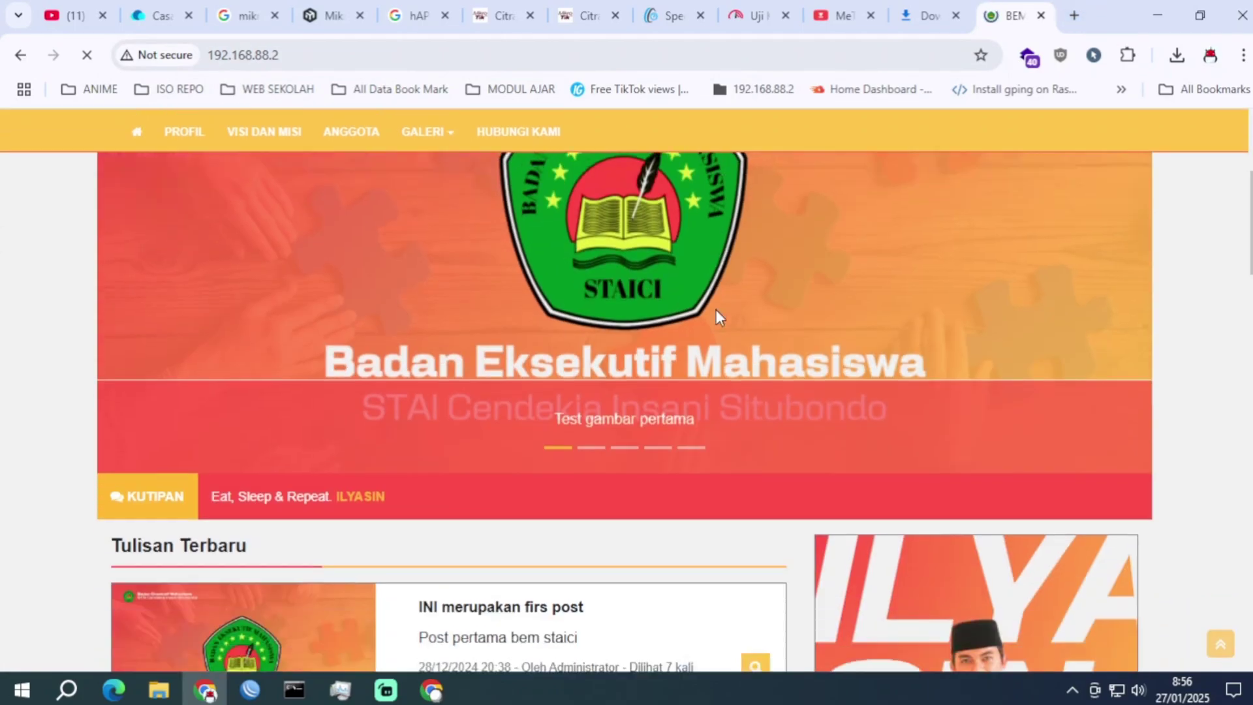
scroll(715, 310, up, 3)
scroll(718, 309, down, 4)
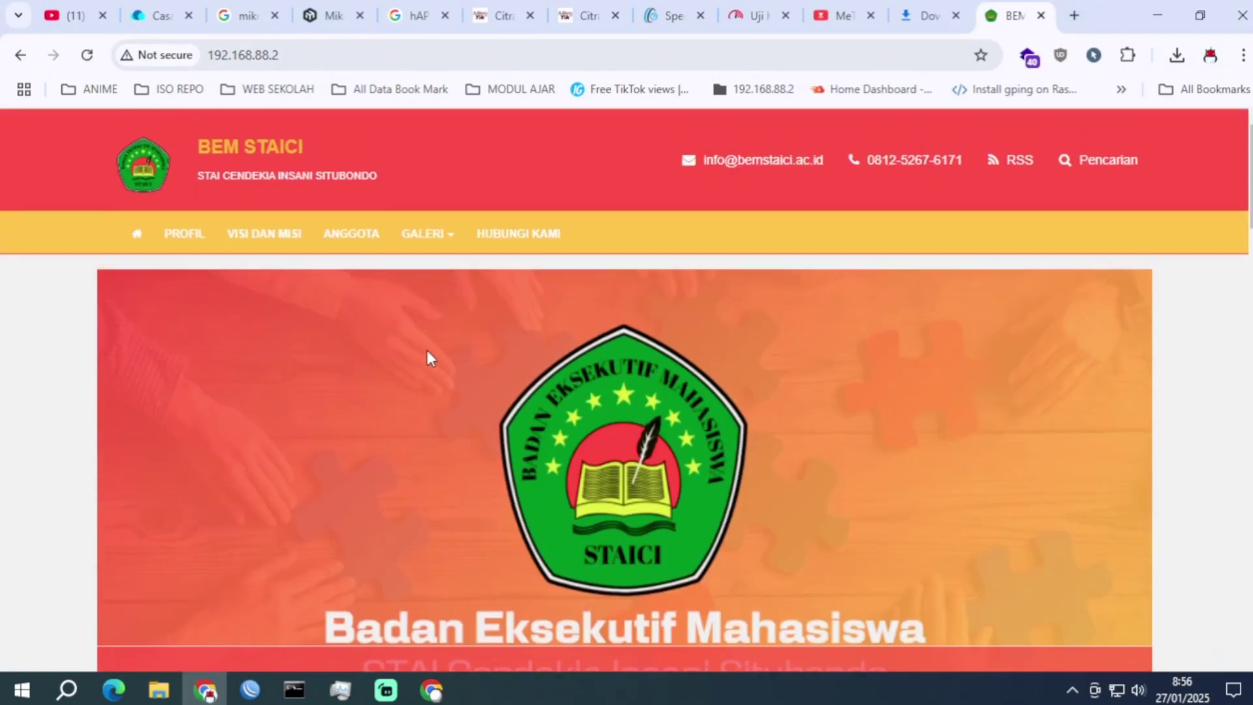
scroll(427, 351, down, 15)
scroll(501, 350, up, 5)
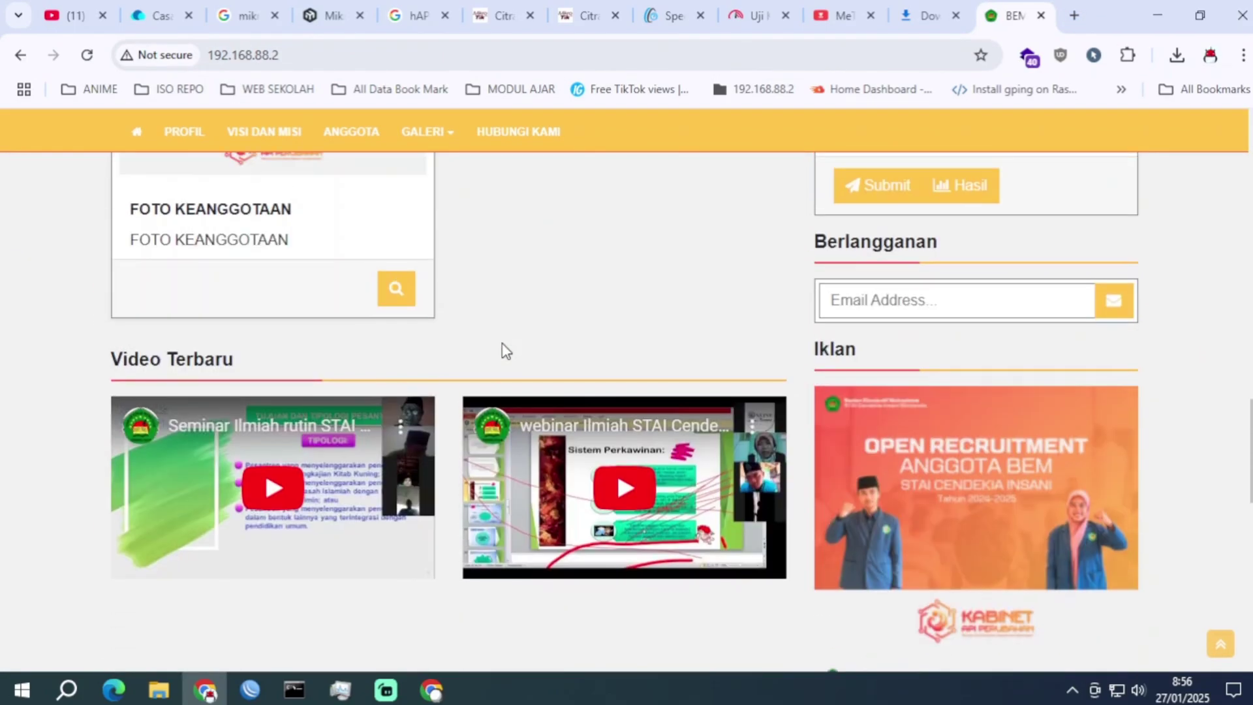
scroll(505, 351, up, 8)
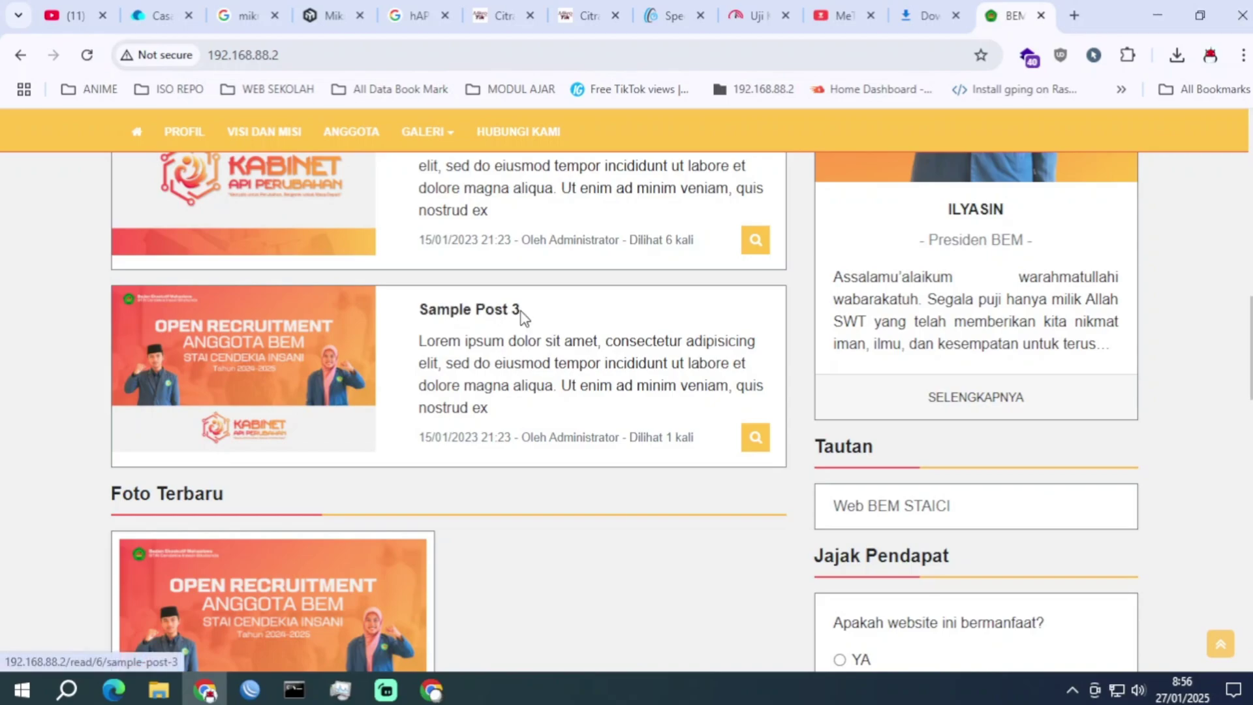
scroll(551, 272, up, 4)
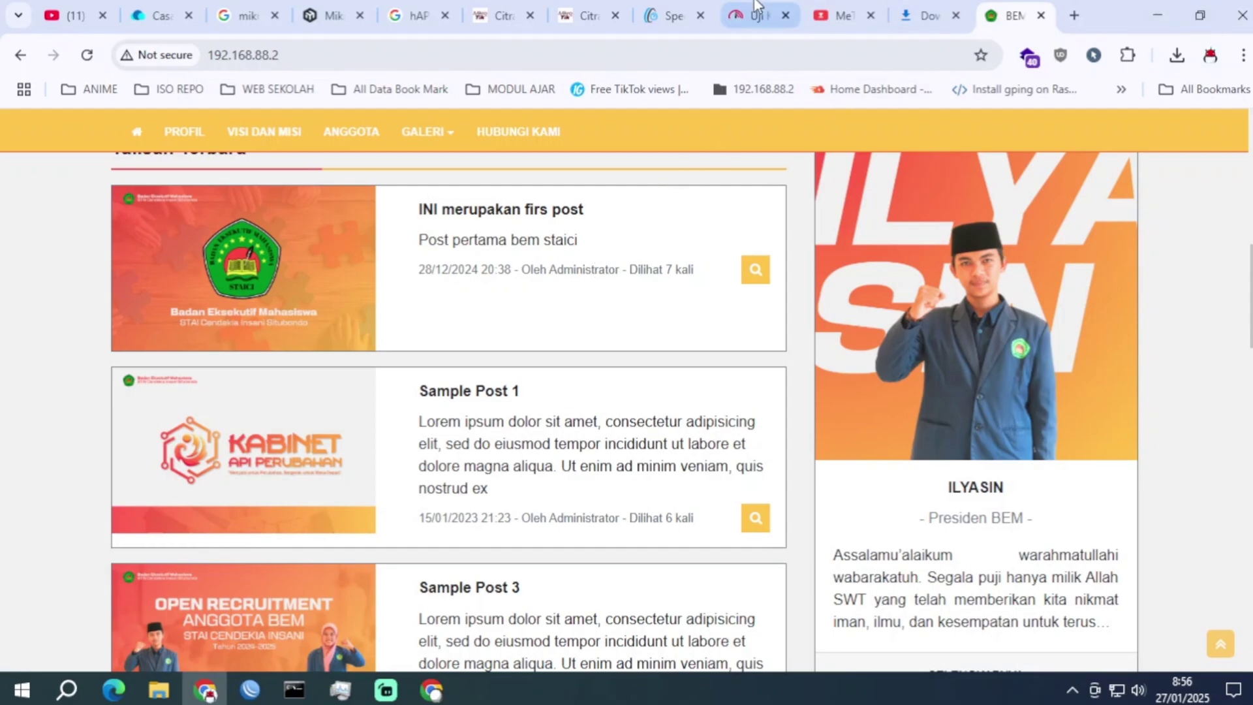
Minimise both Chrome windows to get back to WinBox and clear the ether1 selection in the Interface List.
click(735, 13)
click(1157, 15)
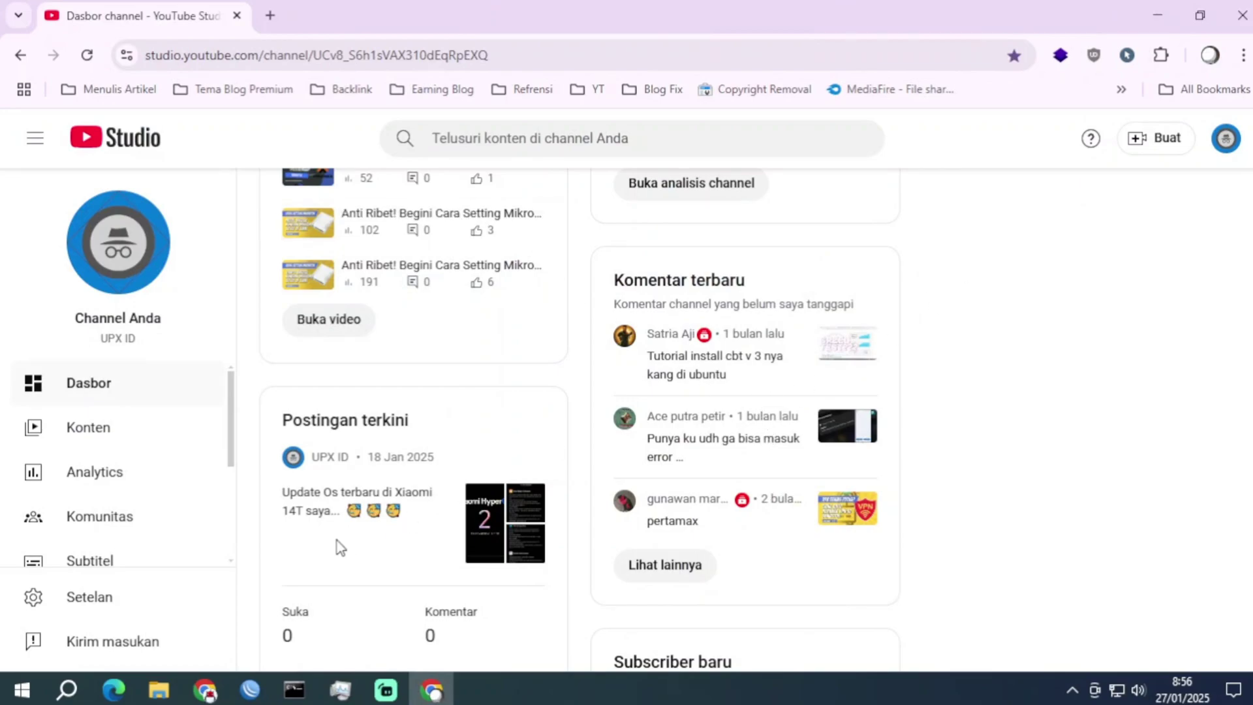
drag(284, 492, 365, 510)
click(383, 513)
click(1158, 15)
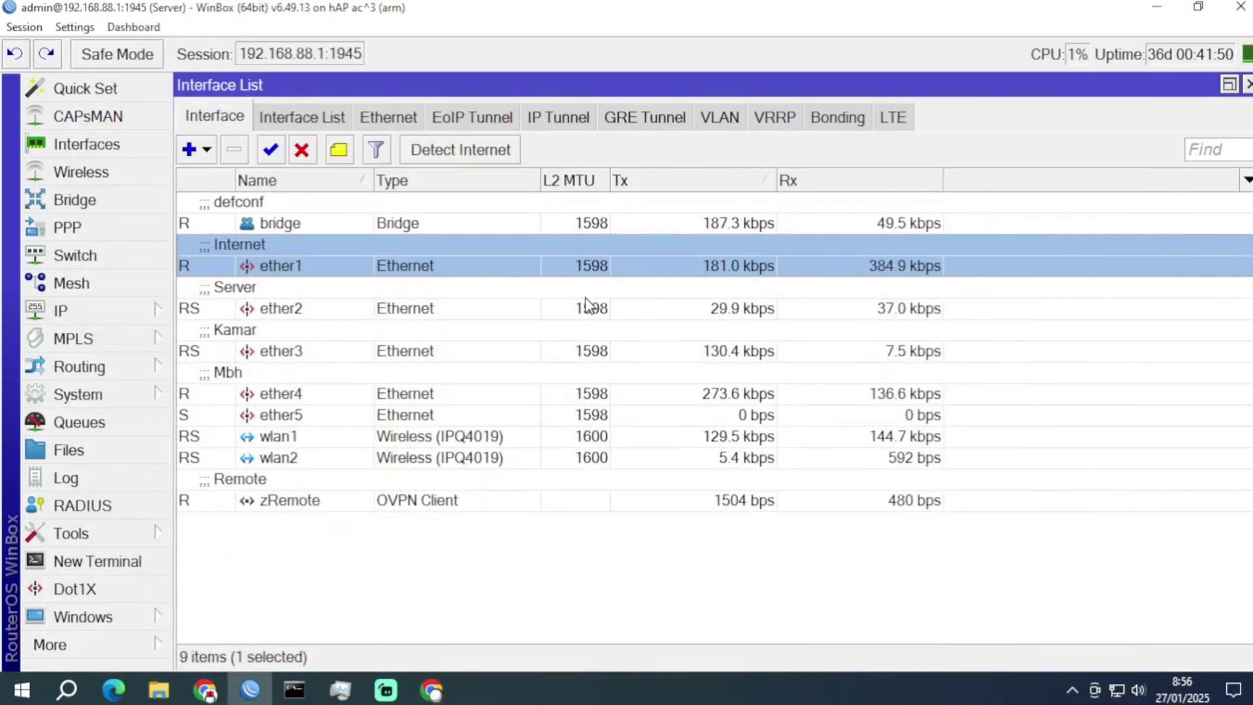
click(522, 563)
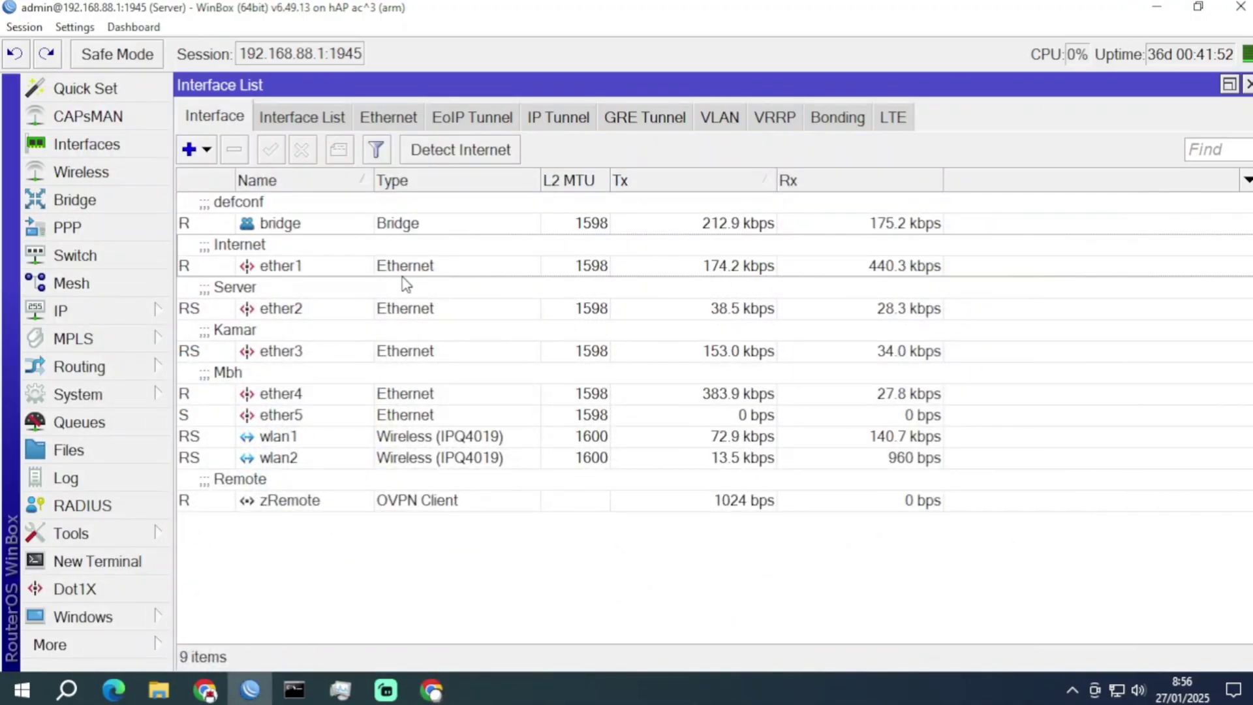